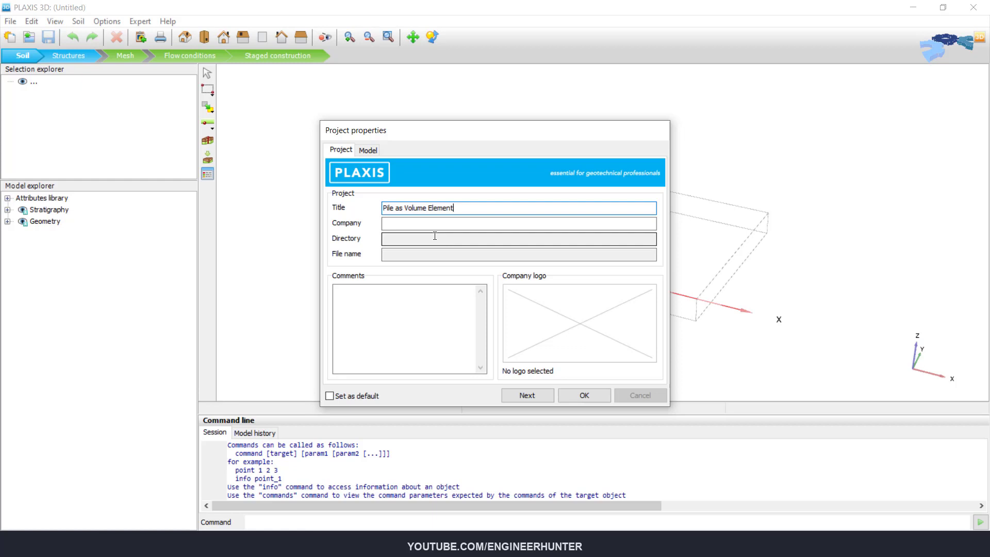
- Set the project's model contour in x from -10 m to 10 m
click(461, 224)
click(391, 208)
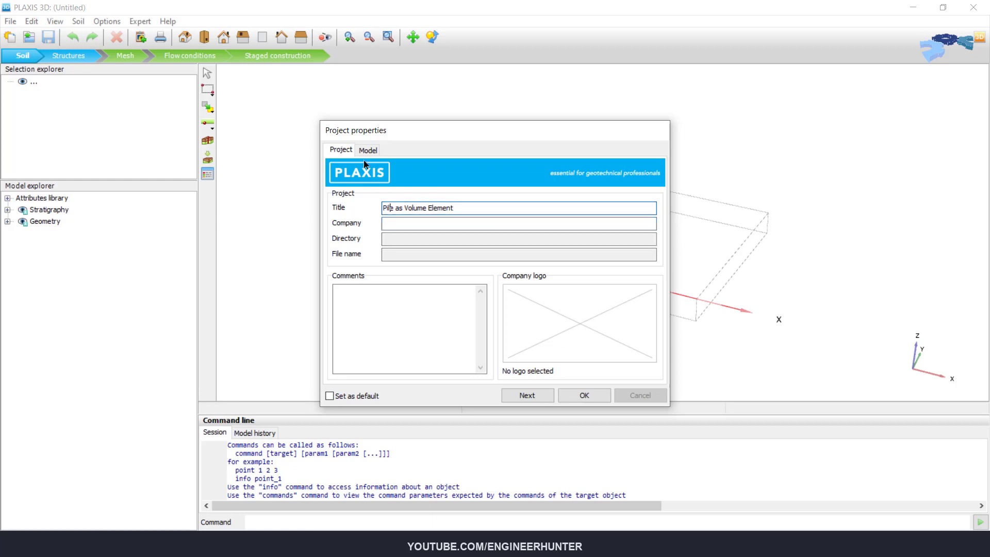
click(369, 153)
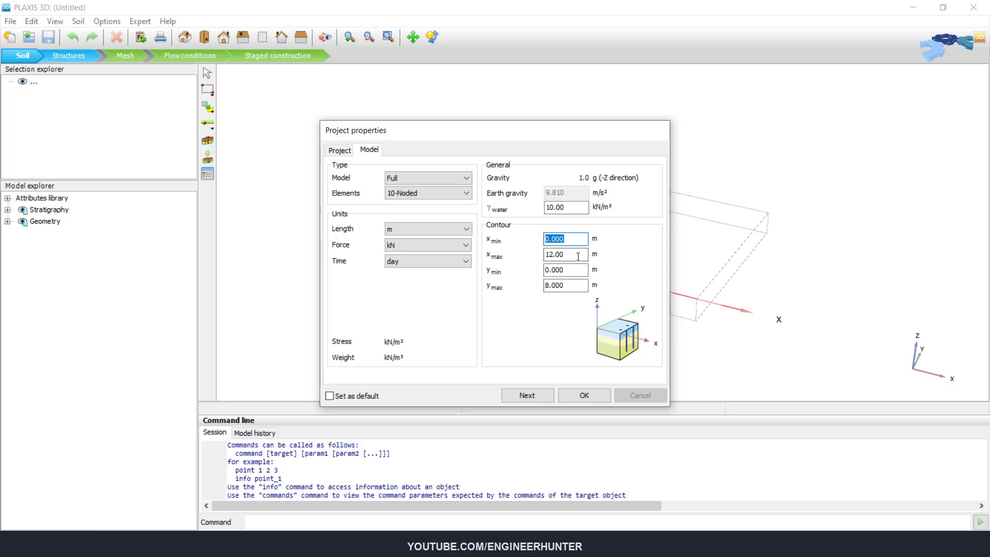
text(-10)
key(Tab)
text(10)
key(Tab)
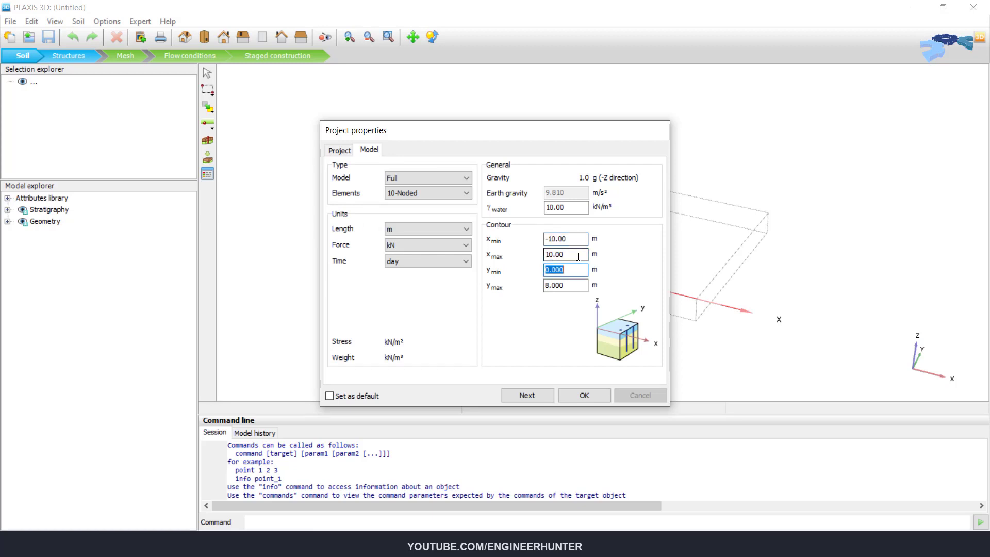
- Set the model contour in y from -10 m to 10 m and accept the project properties
text(-10)
key(Tab)
text(0)
key(BackSpace)
text(10)
key(Tab)
click(573, 392)
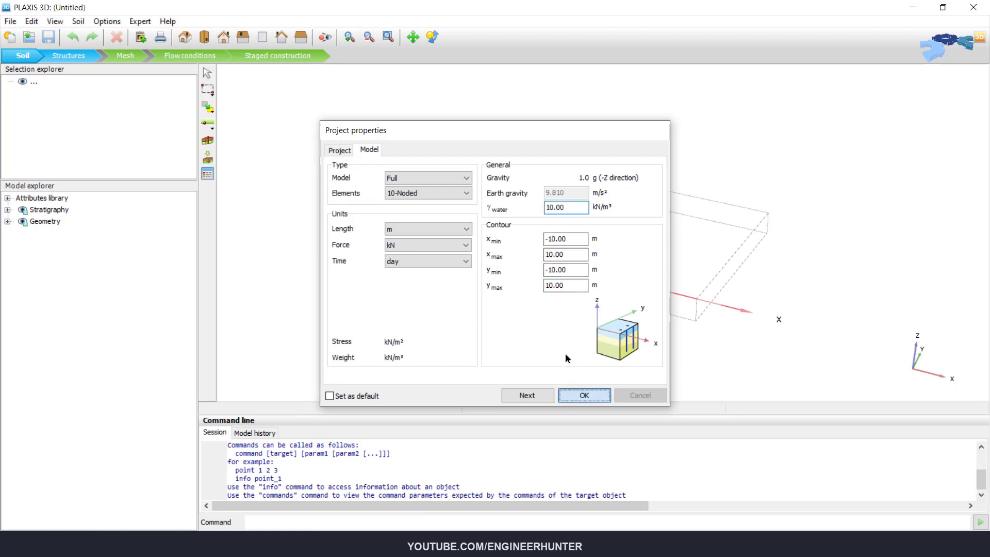
key(Return)
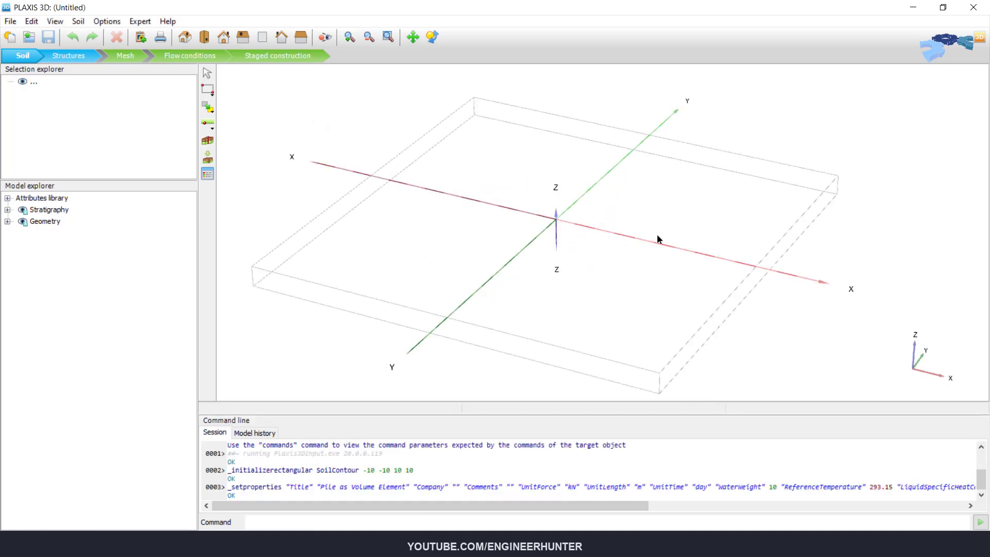
- Create a borehole at the origin and add one soil layer with its bottom at -30 m
click(207, 144)
click(570, 220)
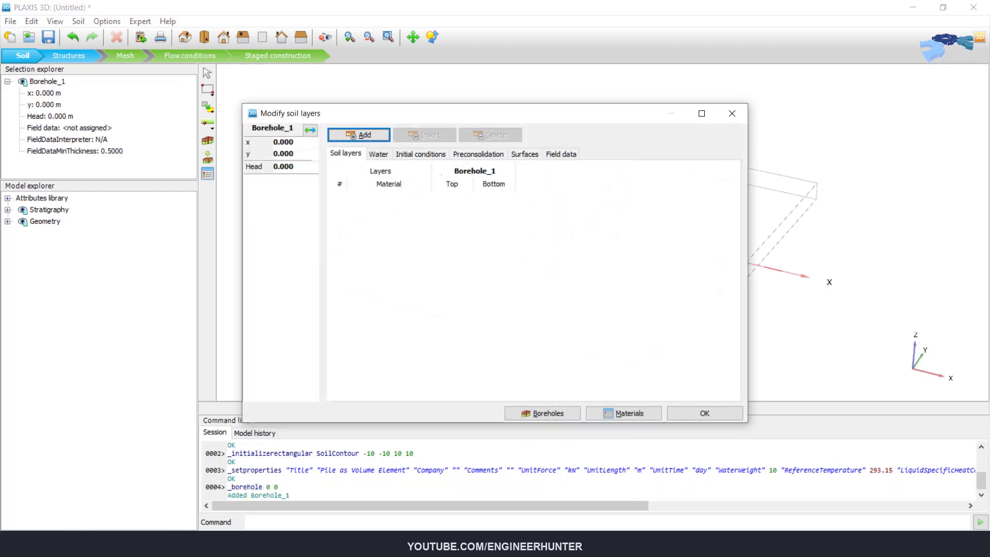
click(382, 135)
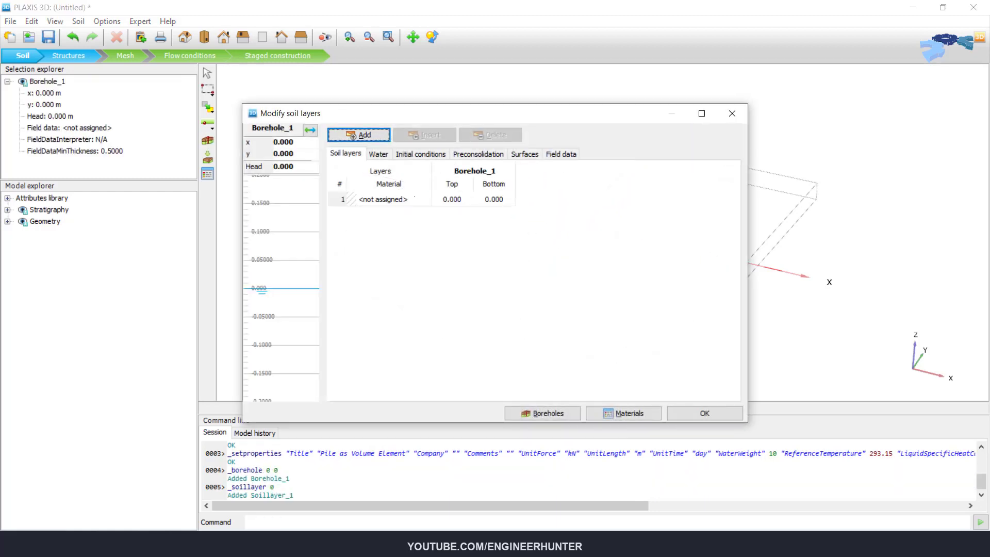
click(485, 199)
text(-1)
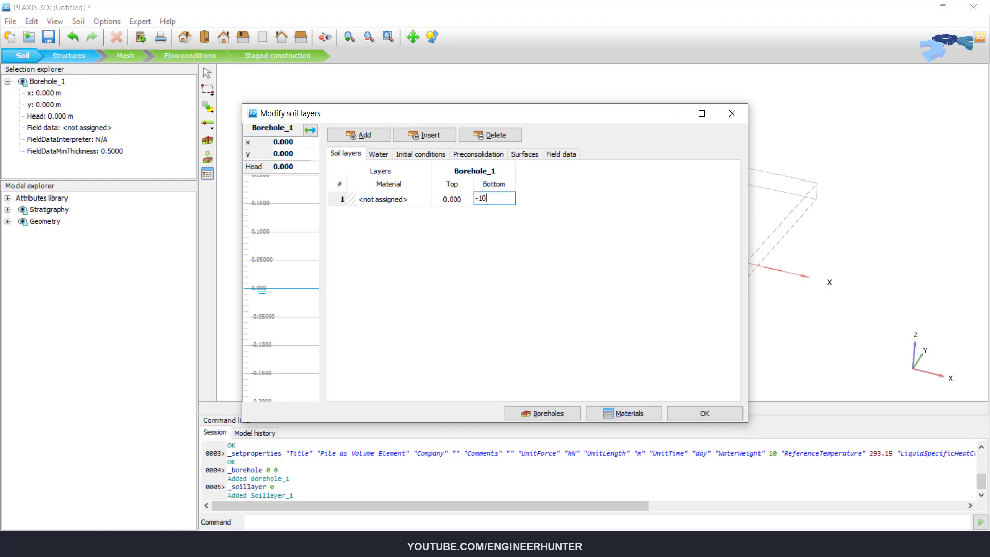
text(0)
key(Return)
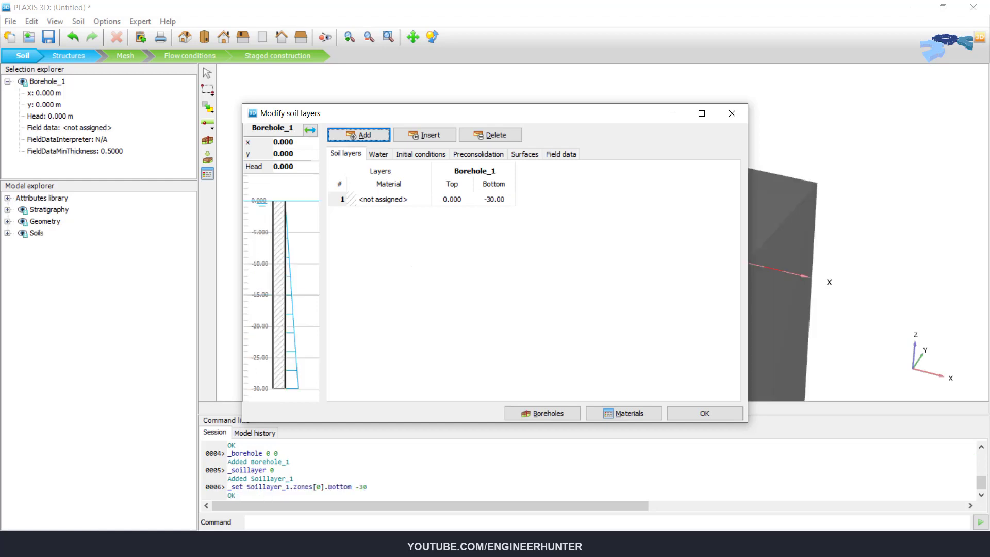
- Create a soil material set named Clay with an unsaturated unit weight of 17 and a saturated unit weight of 18 kN/m³
click(624, 413)
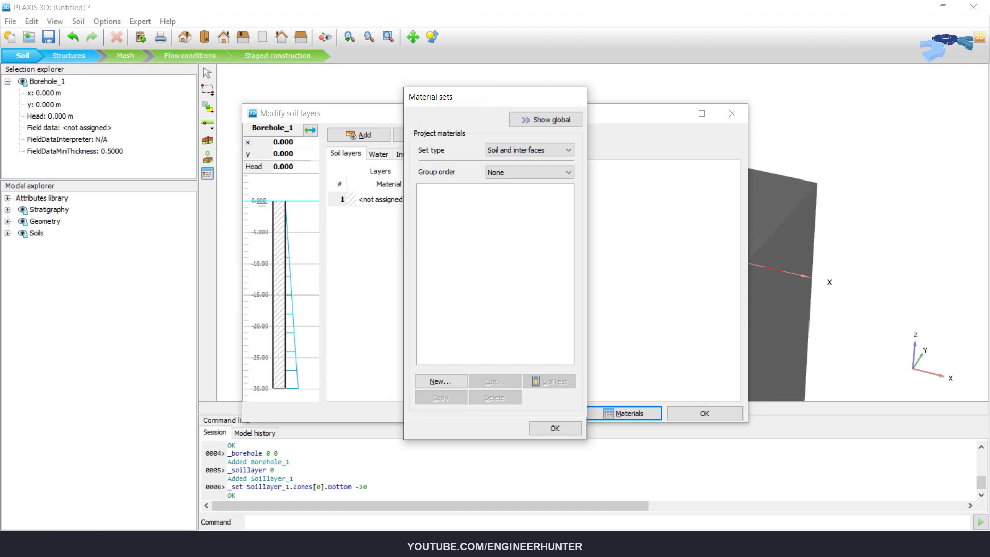
drag(485, 97, 548, 90)
click(502, 373)
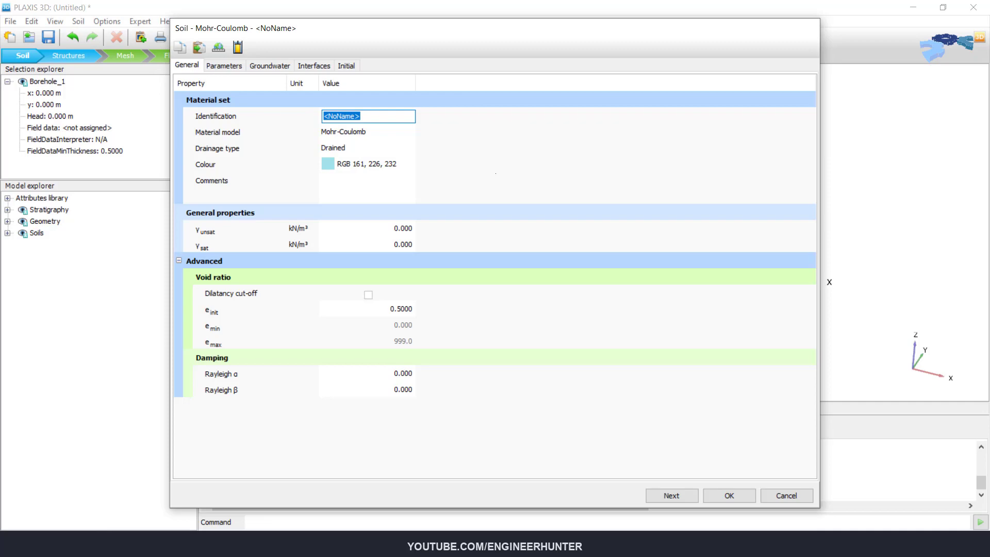
text(Clay)
click(393, 228)
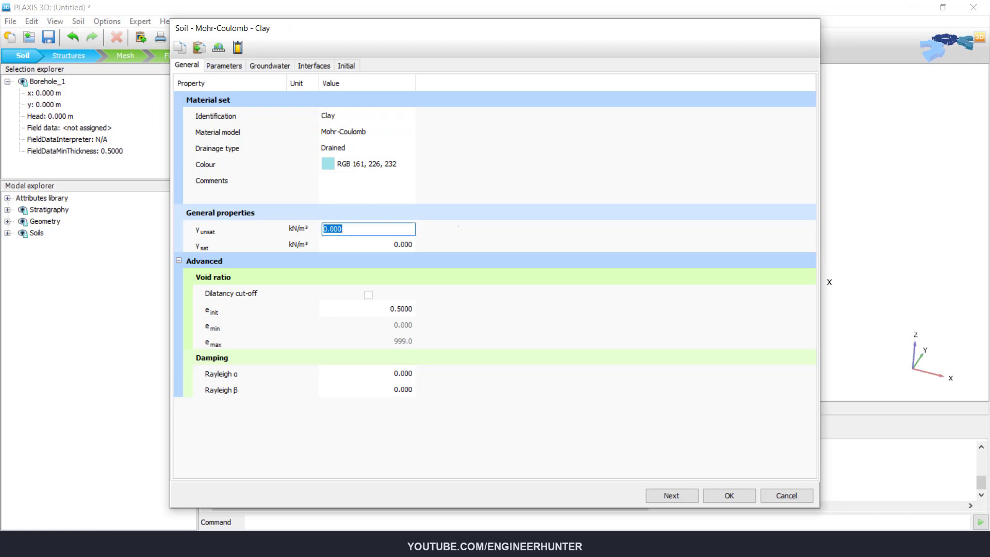
text(17)
key(Tab)
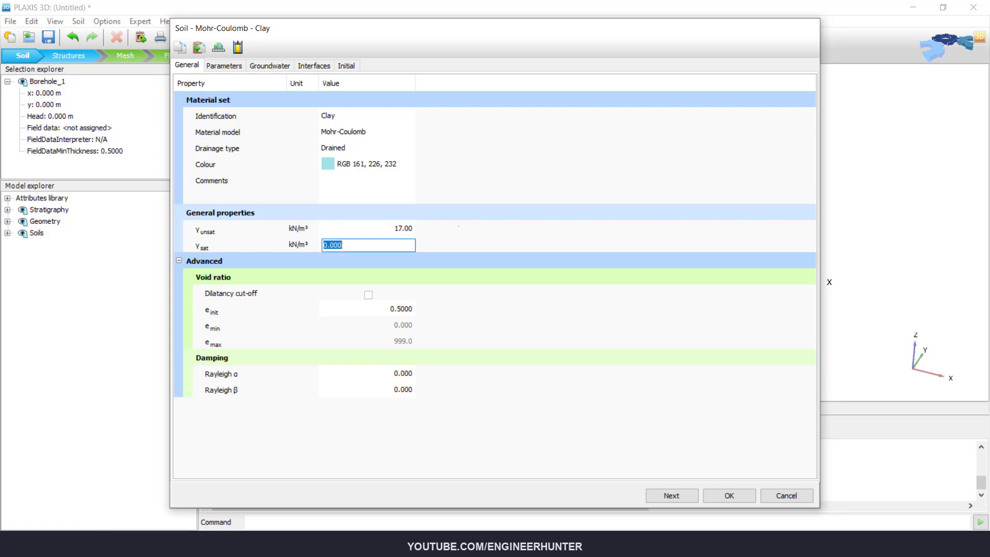
text(18)
key(Tab)
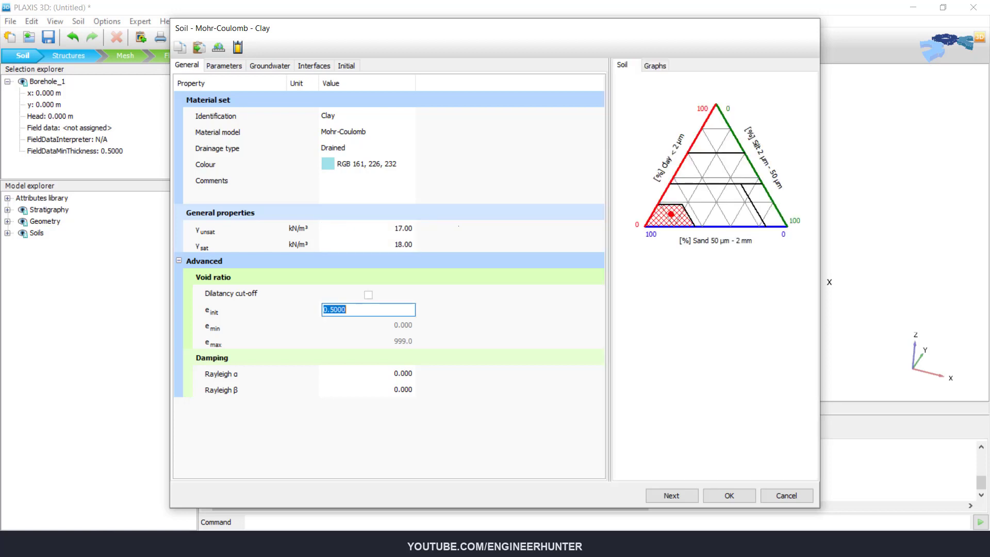
- Set the Clay material's stiffness E' to 10000 kN/m² and its Poisson's ratio to 0.3
click(220, 68)
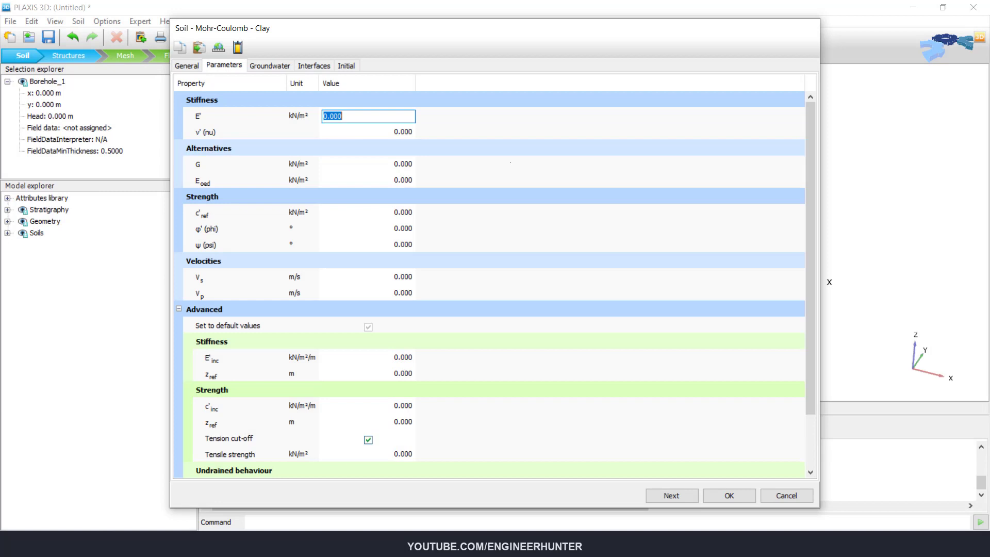
text(1)
text(0000)
key(Tab)
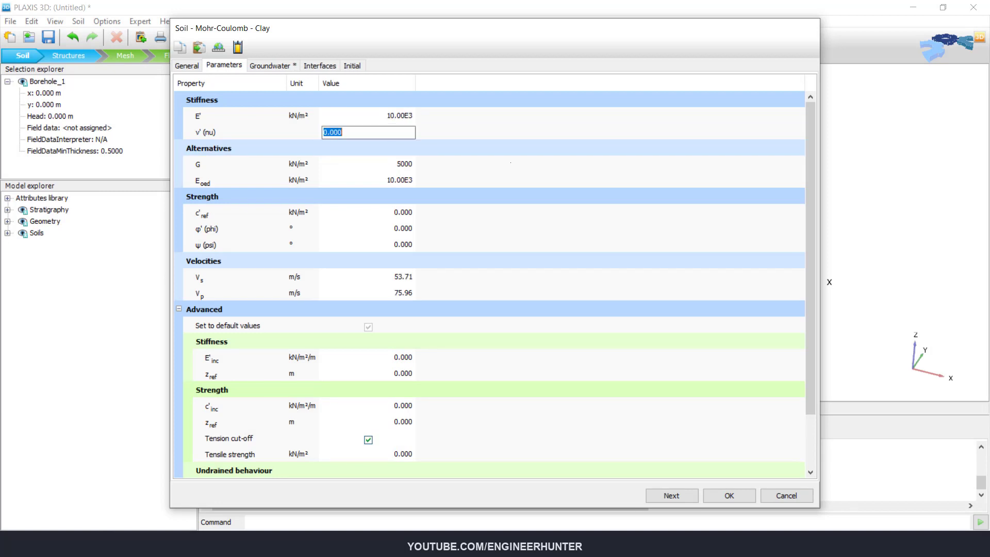
text(0.3)
key(Tab)
- Set the Clay material's cohesion to 10 kN/m² and friction angle to 30°, and save the material set
key(Tab)
key(Tab)
text(10)
key(Tab)
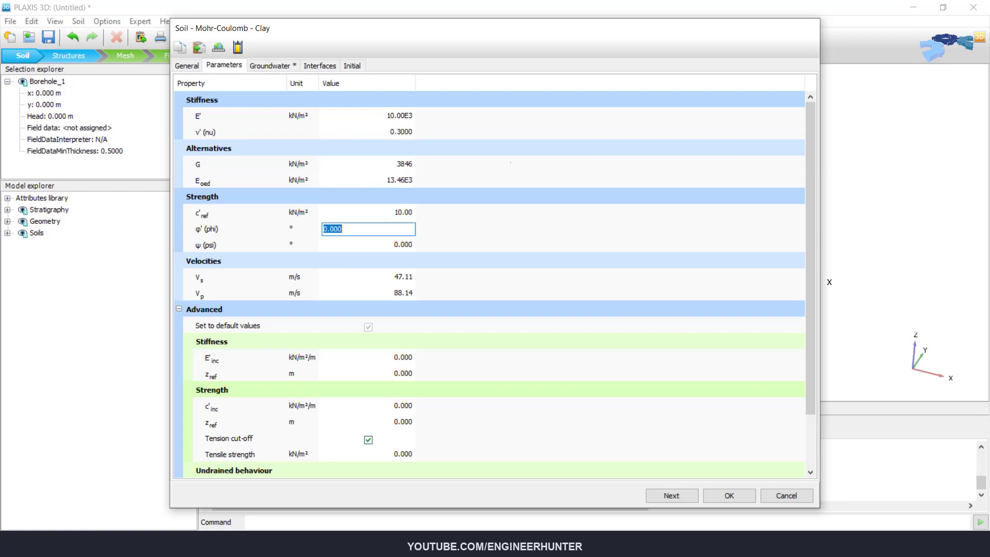
text(30)
key(Tab)
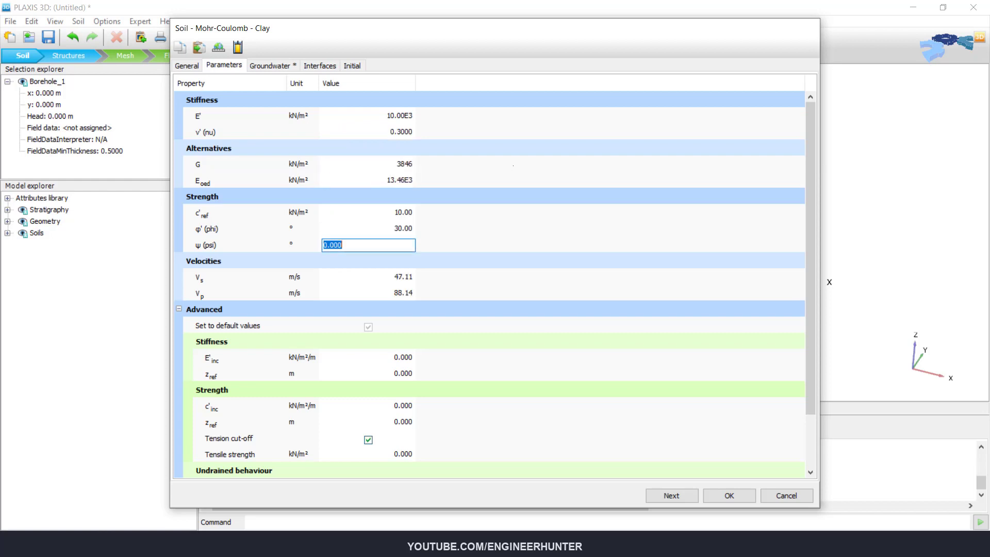
click(729, 496)
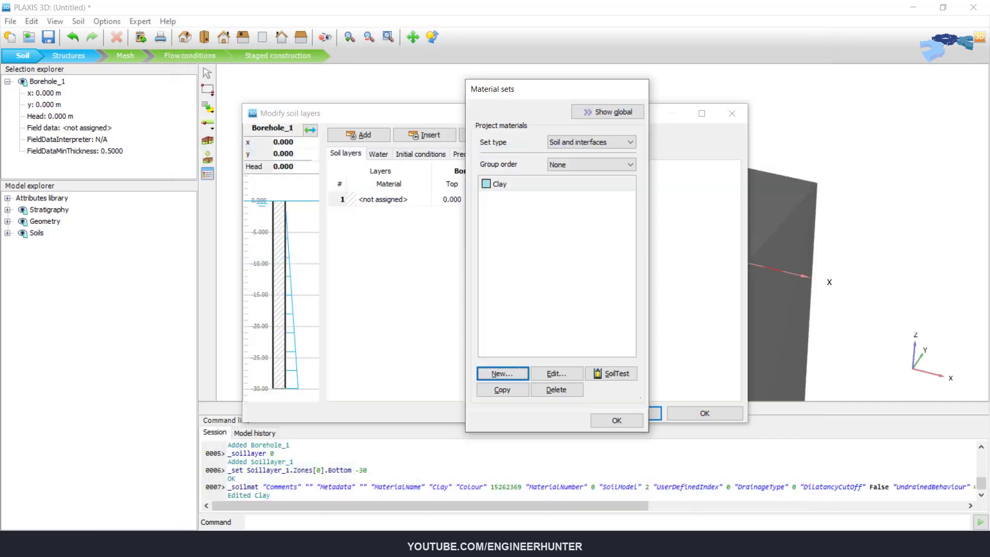
- Create a second soil and interface material set named Pile
click(504, 265)
click(503, 373)
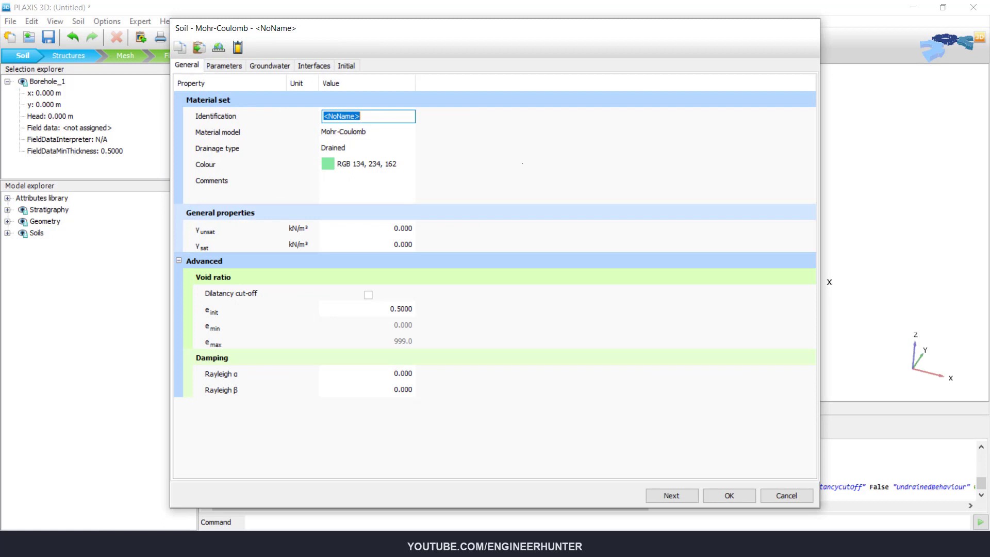
text(Pile)
key(BackSpace)
key(Tab)
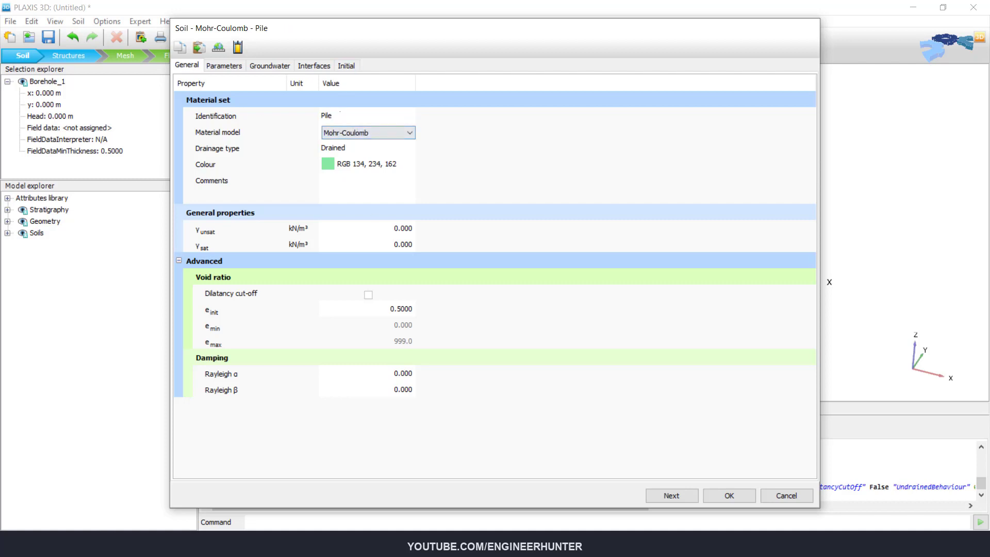
- Set the Pile material's model to Linear elastic
click(341, 134)
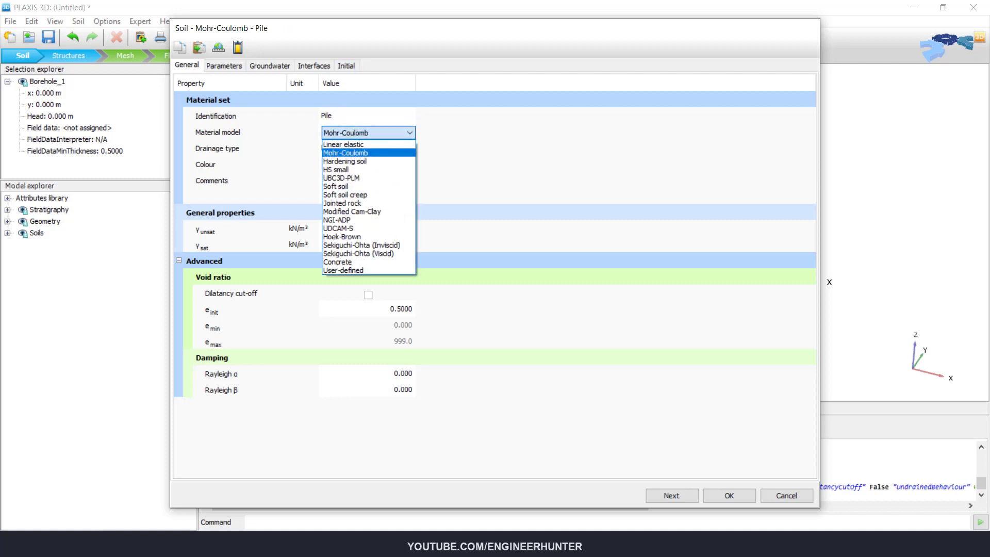
key(Down)
key(Down)
key(Down)
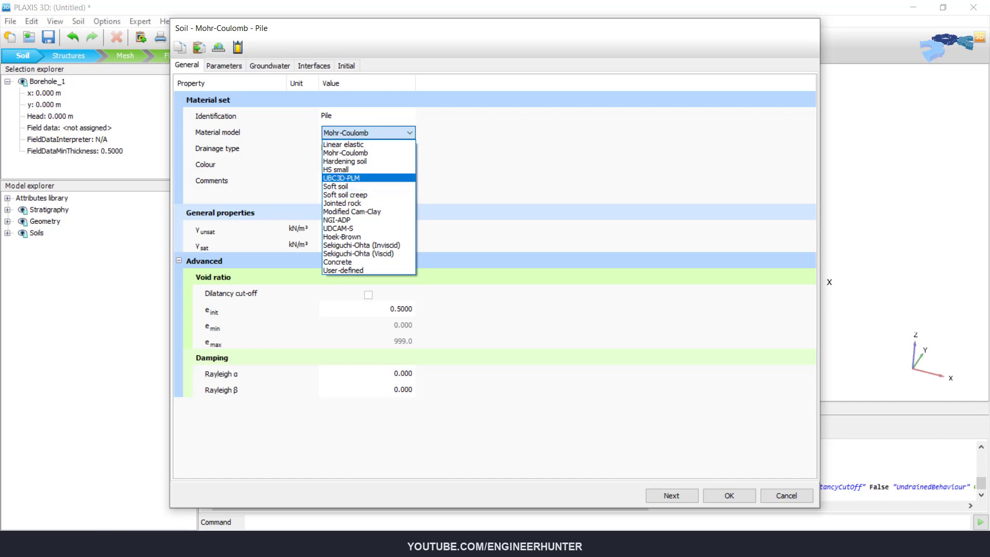
key(Up)
key(Up)
key(Up)
key(Up)
key(Return)
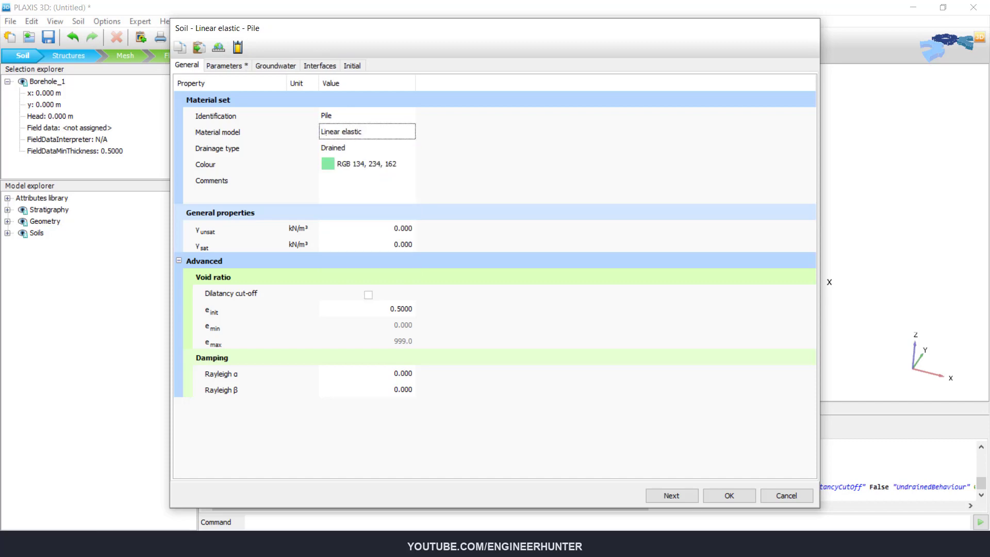
- Set the Pile material's drainage type to Non-porous and its unit weight to 25 kN/m³
key(Tab)
key(alt+Down)
key(Down)
key(Down)
key(Down)
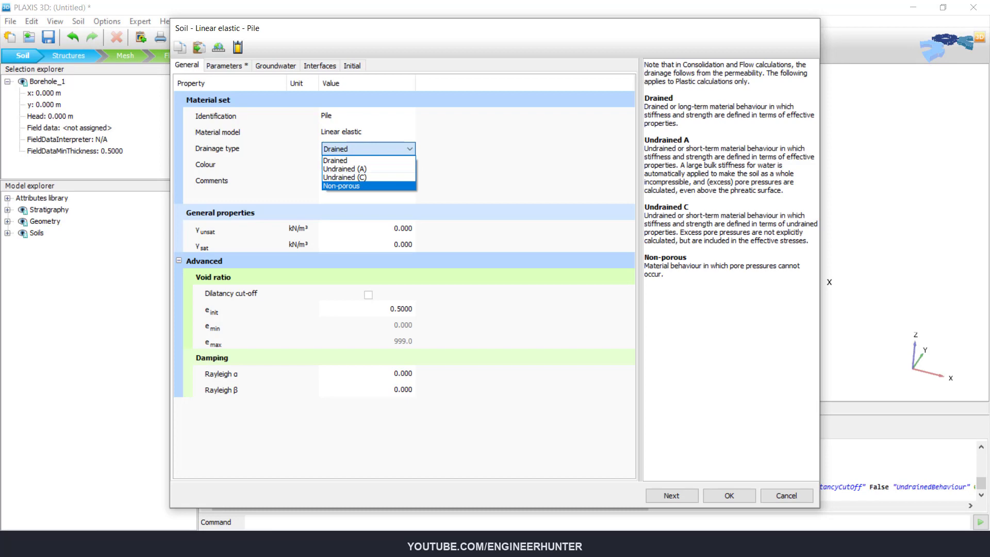
key(Return)
key(Tab)
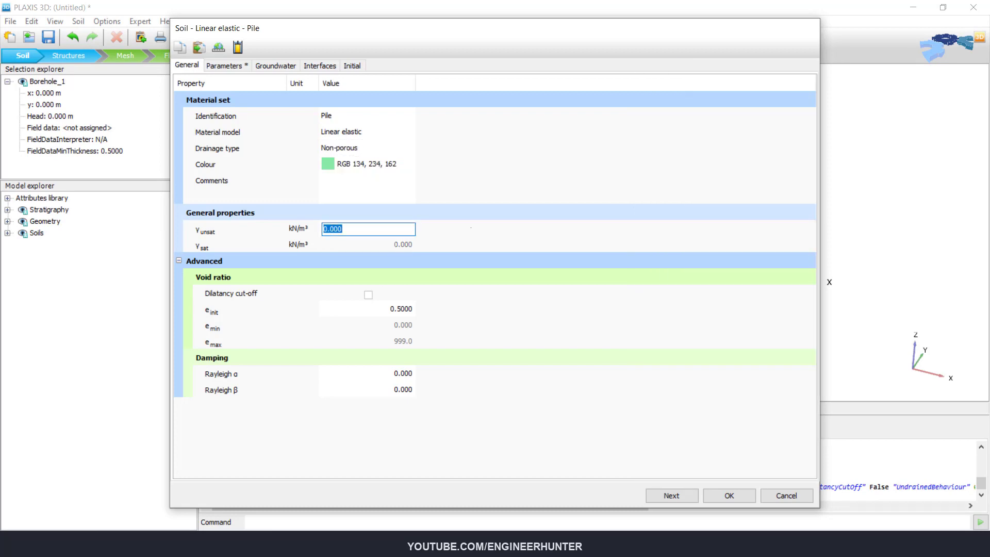
text(25)
key(Tab)
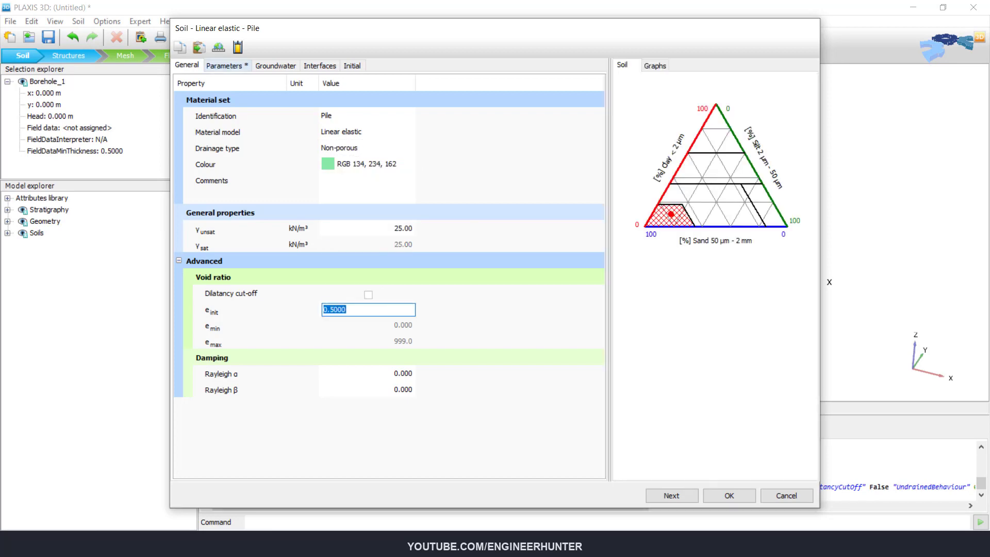
- Set the Pile material's stiffness E to 20e6 kN/m² and Poisson's ratio to 0.18, and save the material set
click(227, 66)
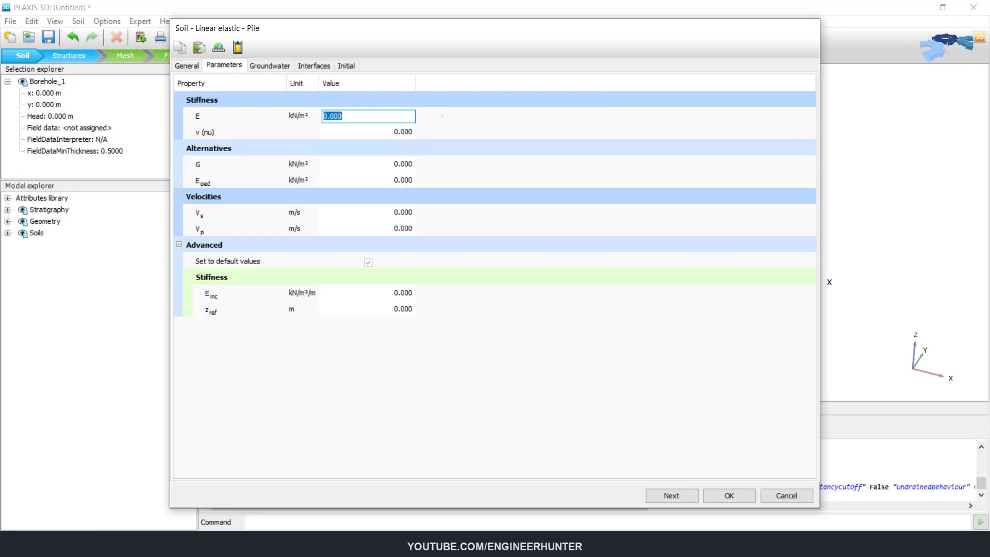
text(20e6)
key(Tab)
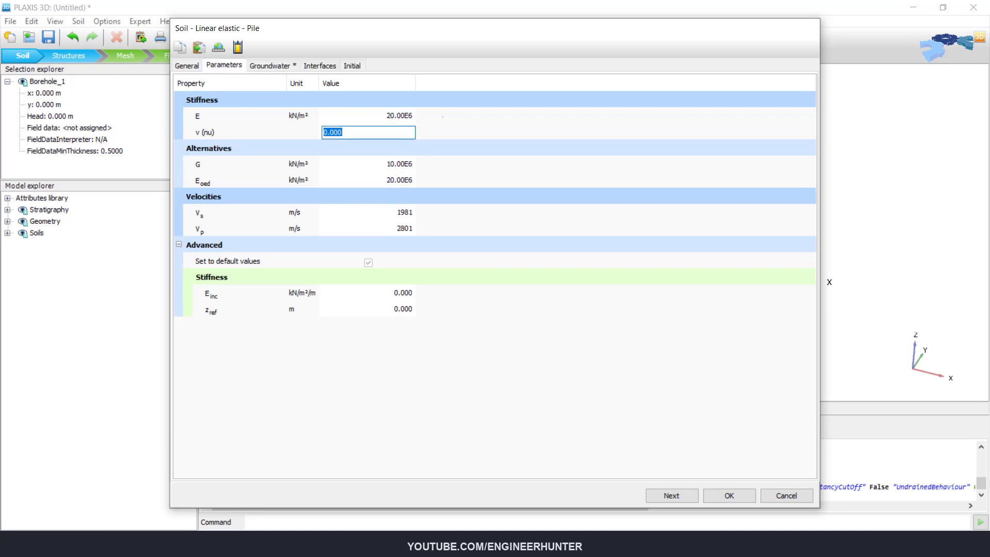
text(0.18)
key(Tab)
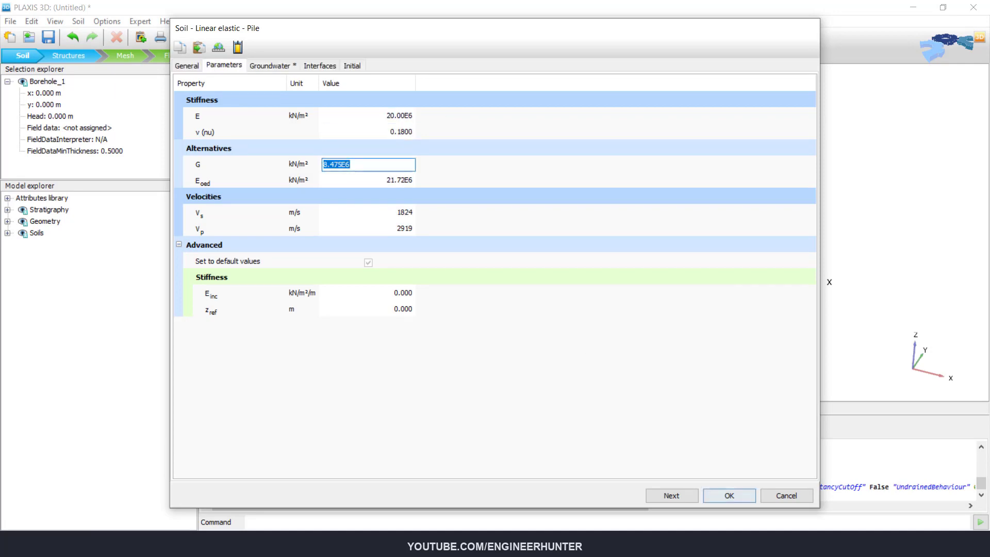
click(730, 496)
- Create a plate material set named Footing with a thickness of 0.8 m
click(583, 142)
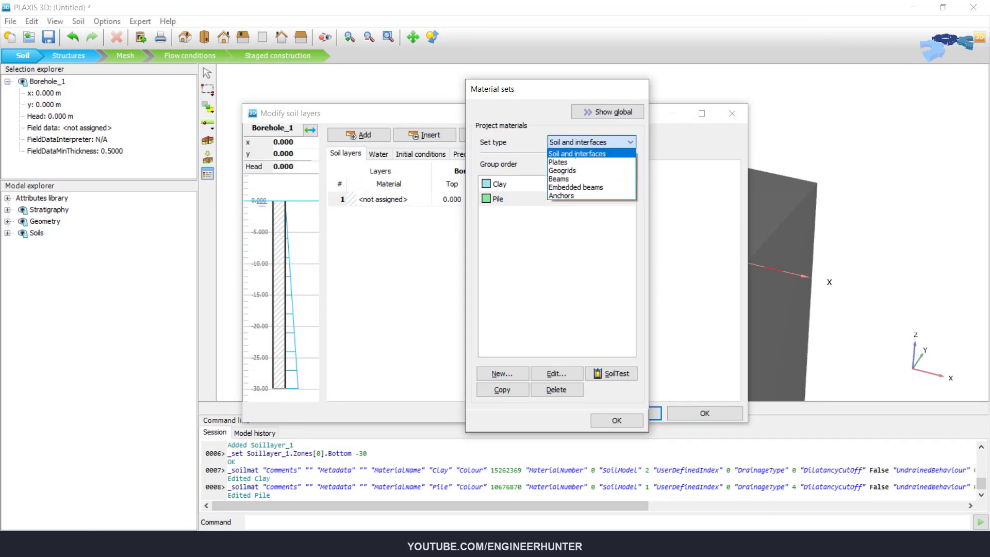
click(558, 162)
click(502, 373)
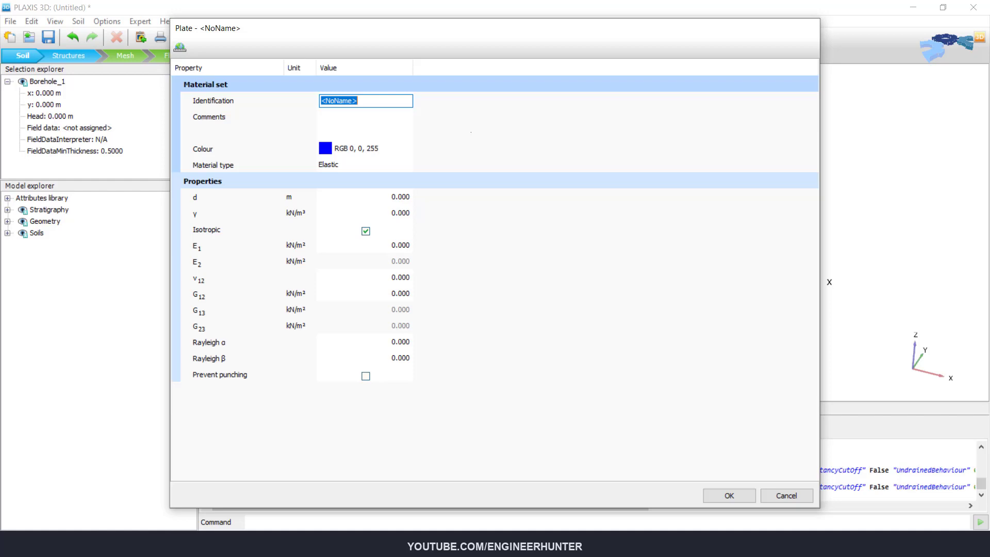
text(Footing)
click(362, 195)
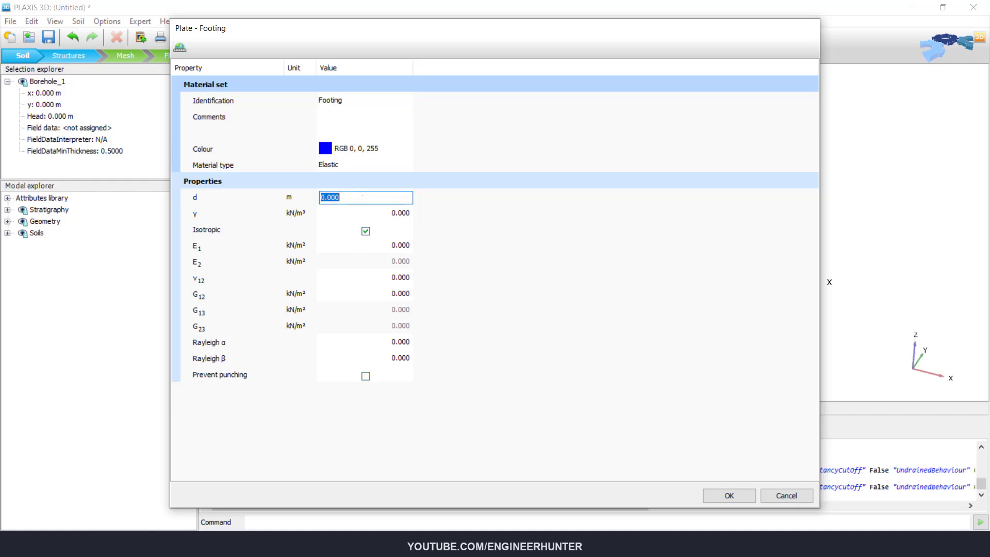
text(0.8)
key(Tab)
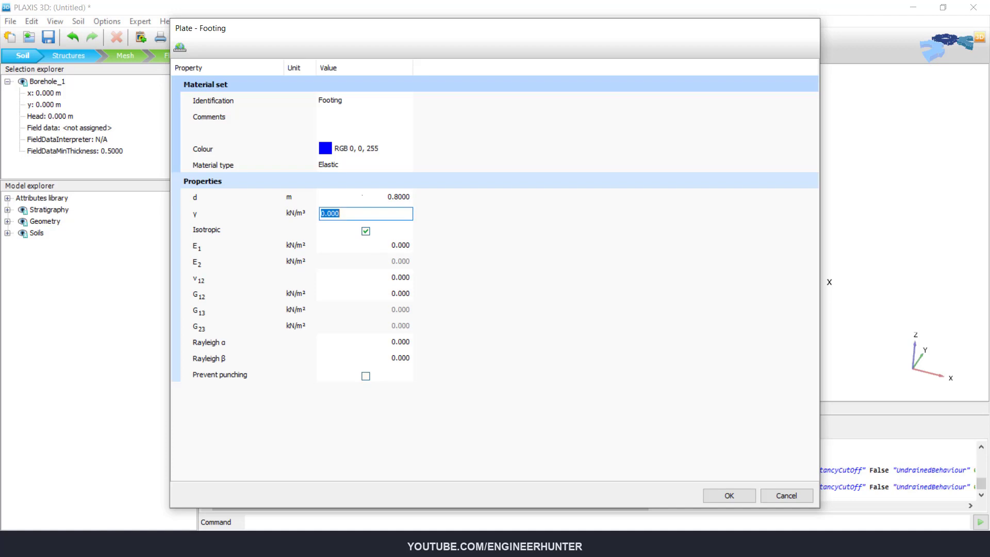
- Set the Footing plate's unit weight to 25 kN/m³
text(0.118)
key(BackSpace)
key(BackSpace)
key(BackSpace)
key(BackSpace)
key(BackSpace)
text(25)
key(Tab)
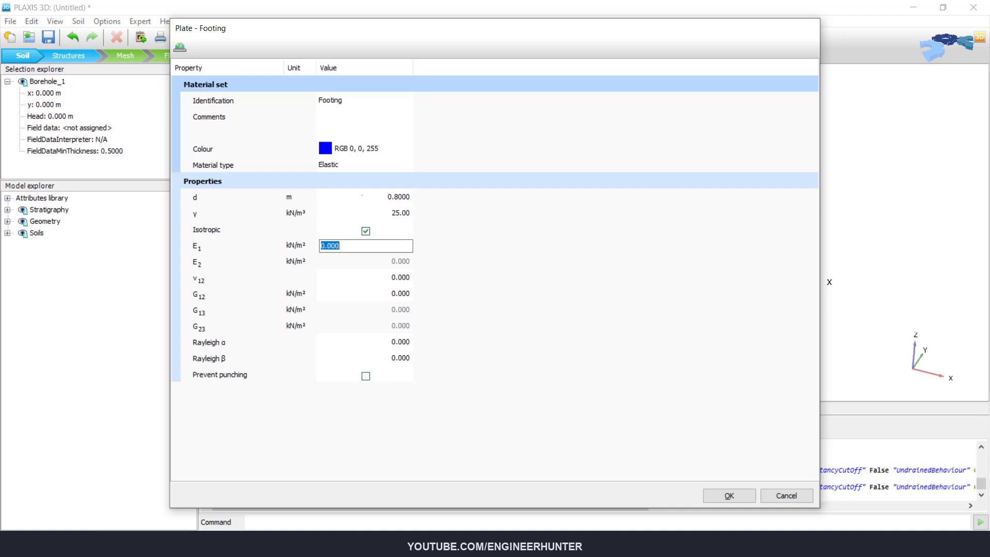
- Set the Footing plate's stiffness E1 to 30e6 kN/m² and Poisson's ratio to 0.18, and save the material set
text(30e6)
key(Tab)
text(0.18)
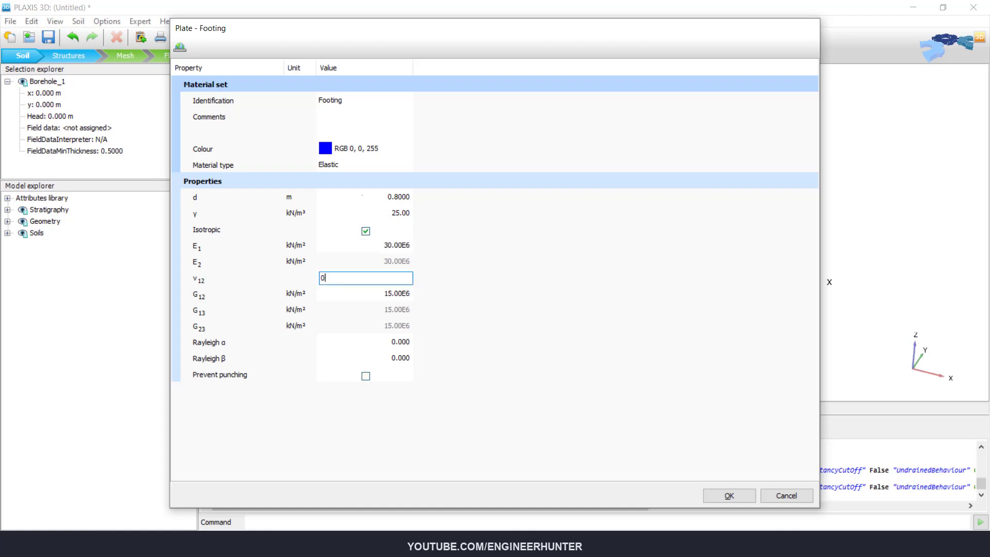
key(Tab)
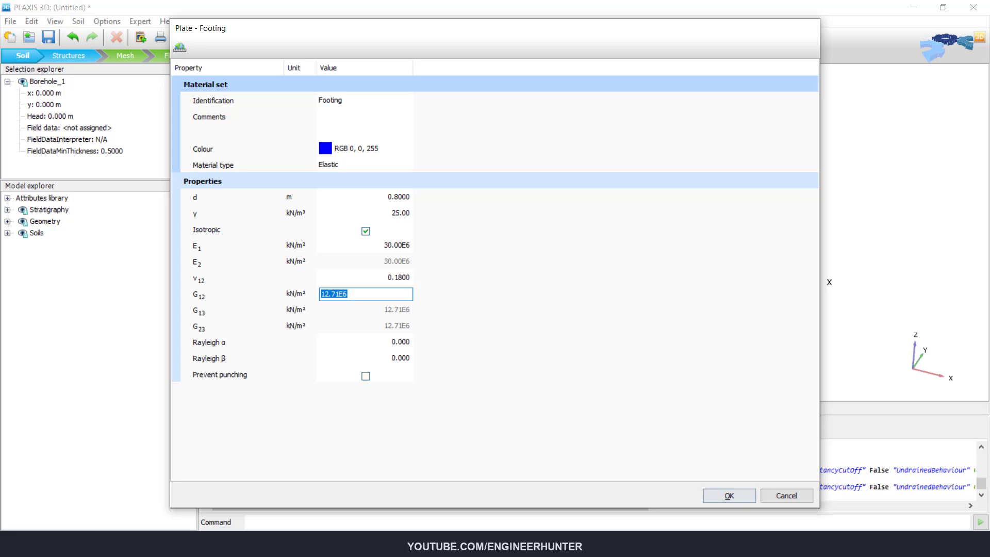
key(Return)
click(619, 420)
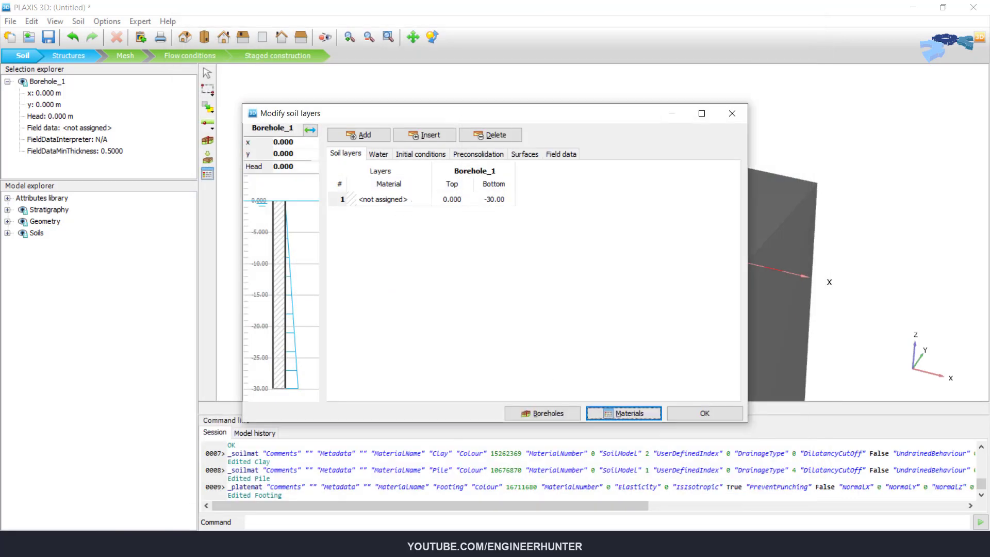
- Assign the Clay material to the borehole's soil layer and accept the soil layers
click(408, 200)
click(392, 211)
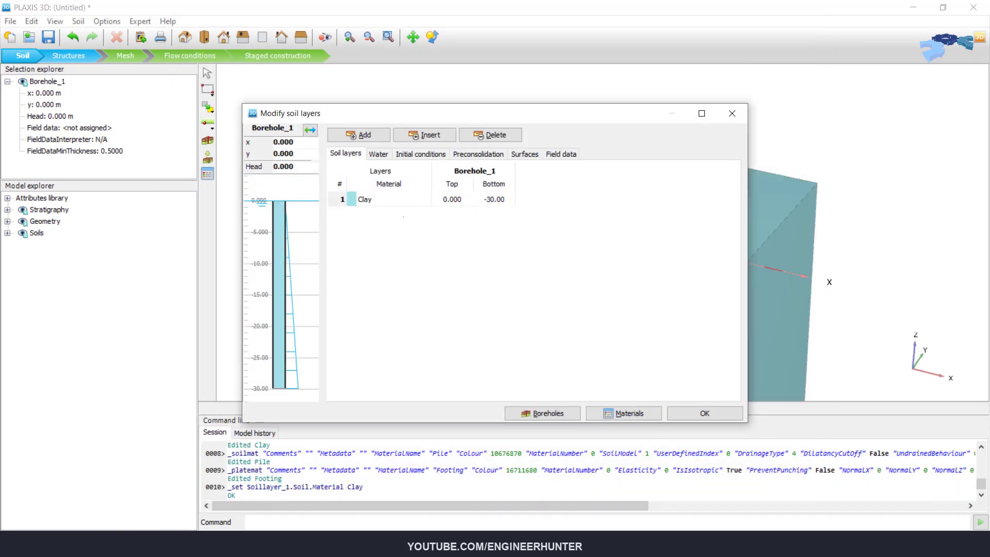
click(704, 413)
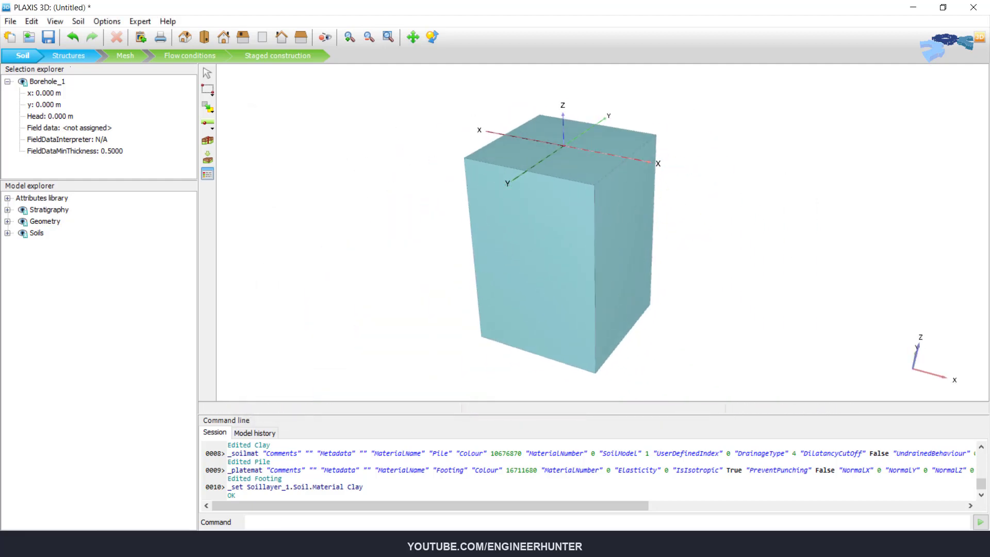
- Go to the structures stage and insert a polycurve at the origin (0, 0, 0)
click(69, 58)
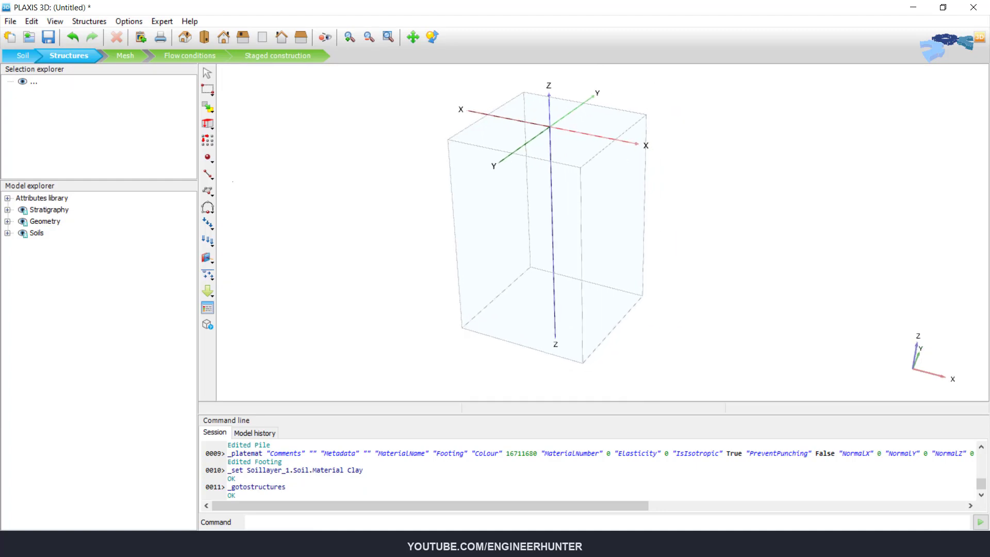
click(208, 208)
click(222, 207)
scroll(549, 111, up, 5)
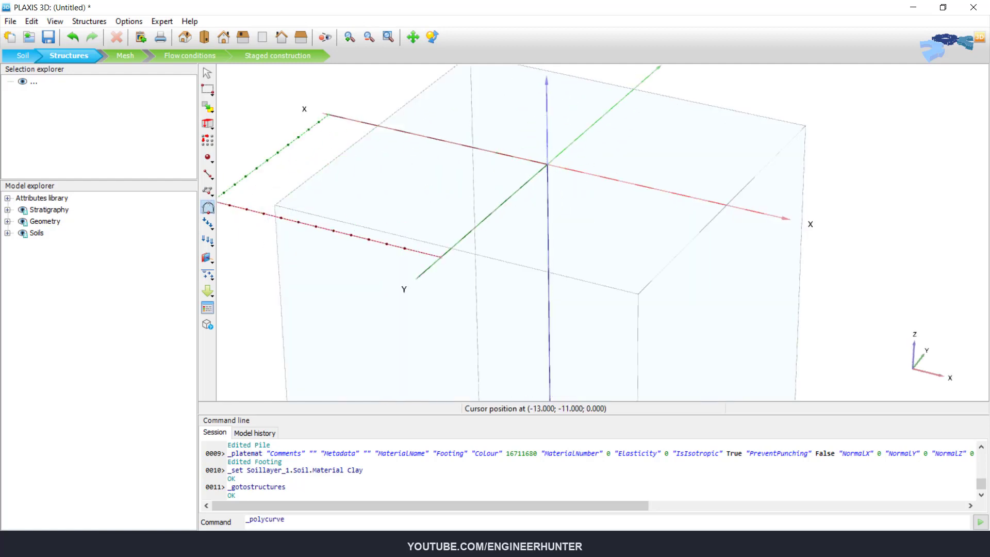
click(547, 164)
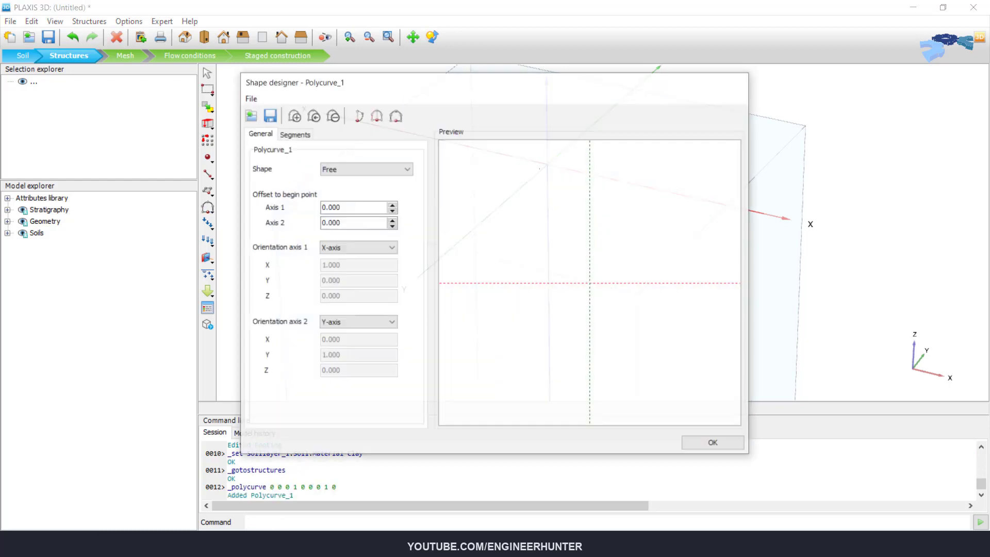
- Set the polycurve's begin-point offset along axis 2 to -0.5 and its shape to Circular
drag(345, 224, 310, 226)
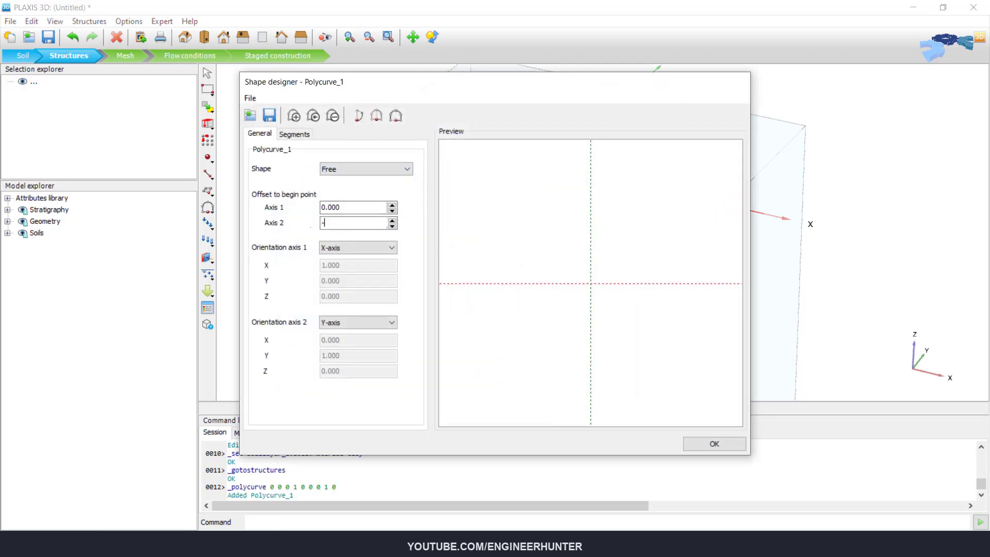
key(Tab)
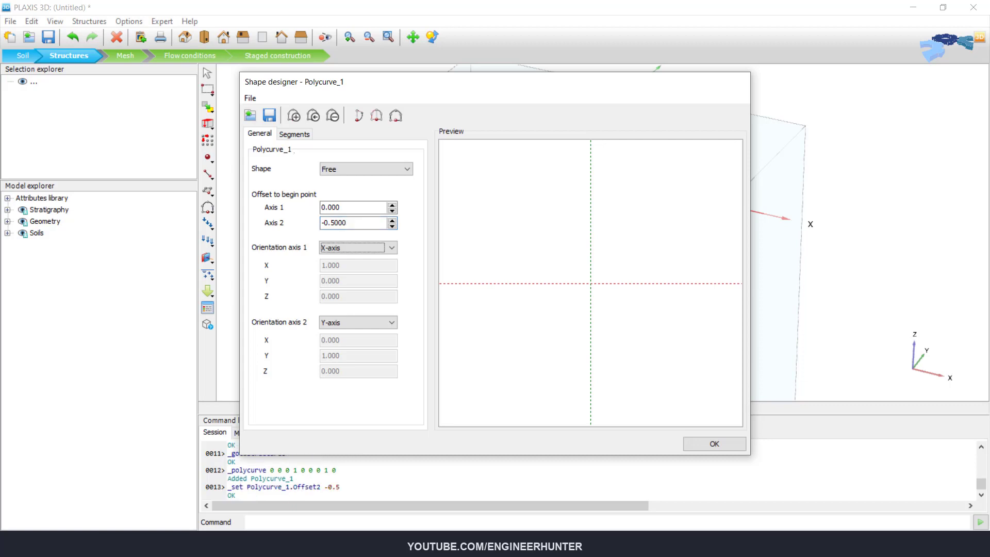
click(365, 169)
click(356, 190)
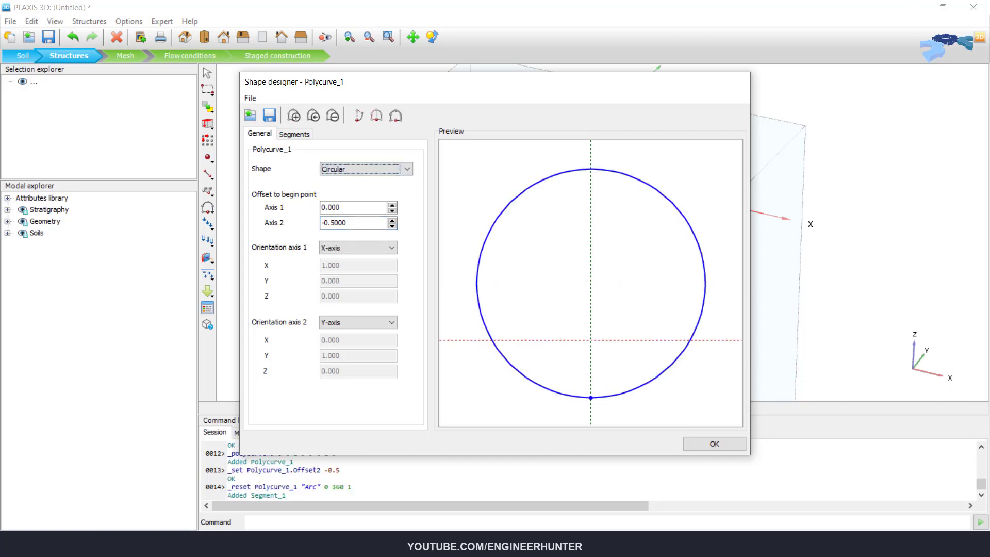
- Set the radius of the polycurve's arc segment to 0.5 and accept the shape
click(356, 224)
click(294, 134)
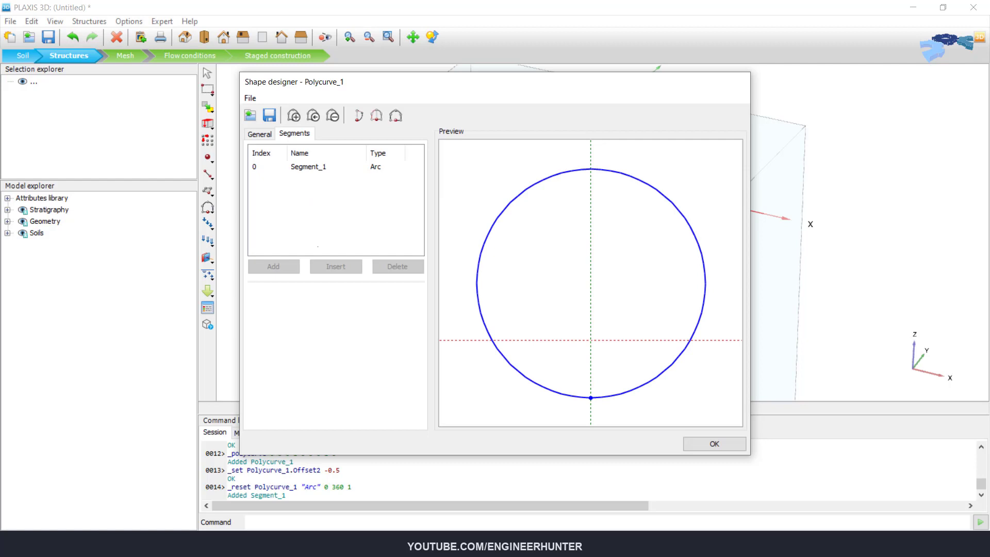
click(310, 168)
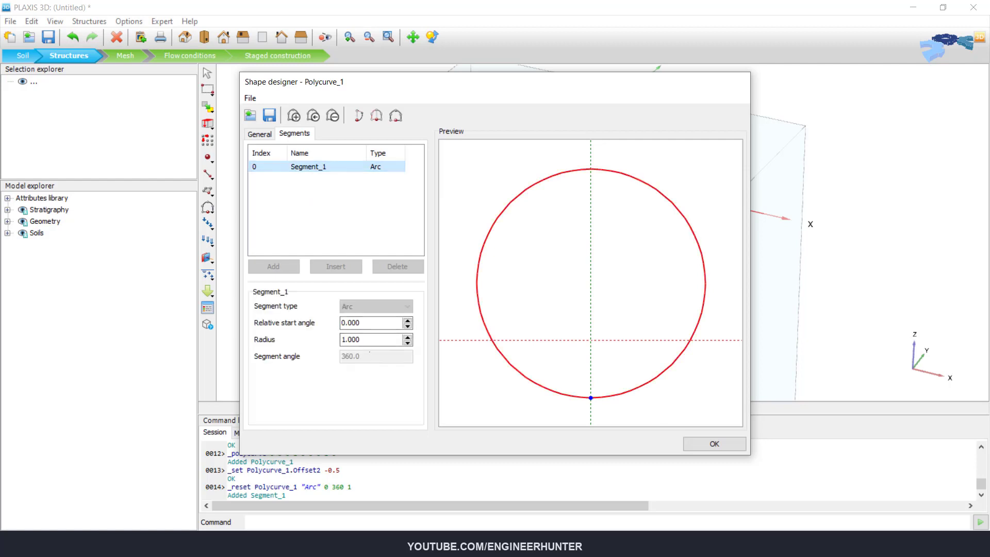
drag(369, 340, 320, 342)
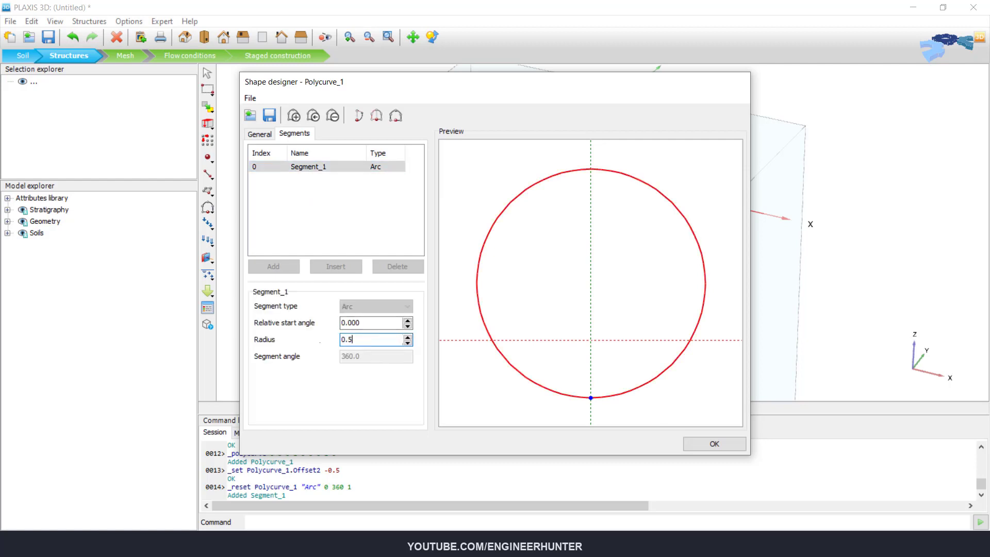
text(0.5)
key(Tab)
key(Return)
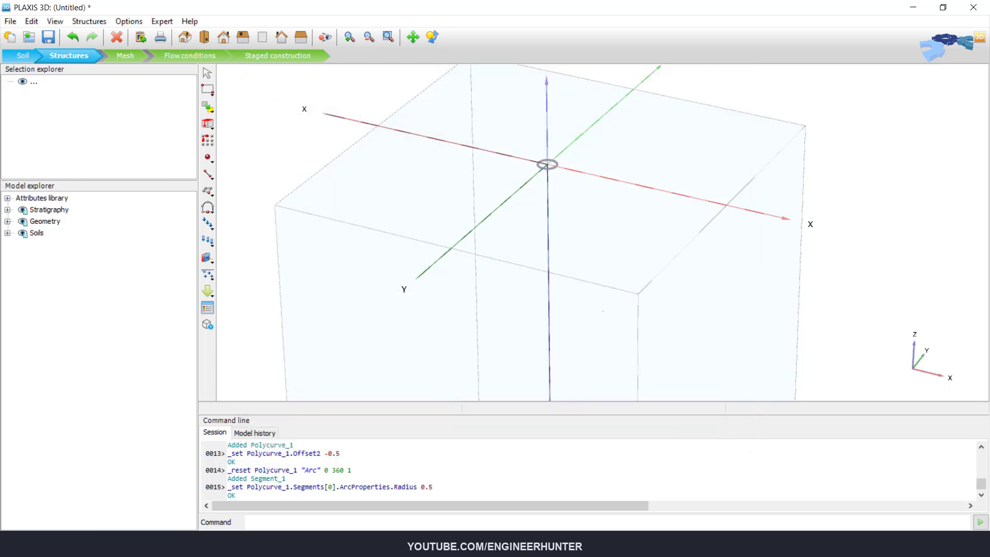
- Move the circular polycurve to x = -1.5 m and y = -1.5 m
scroll(545, 157, up, 5)
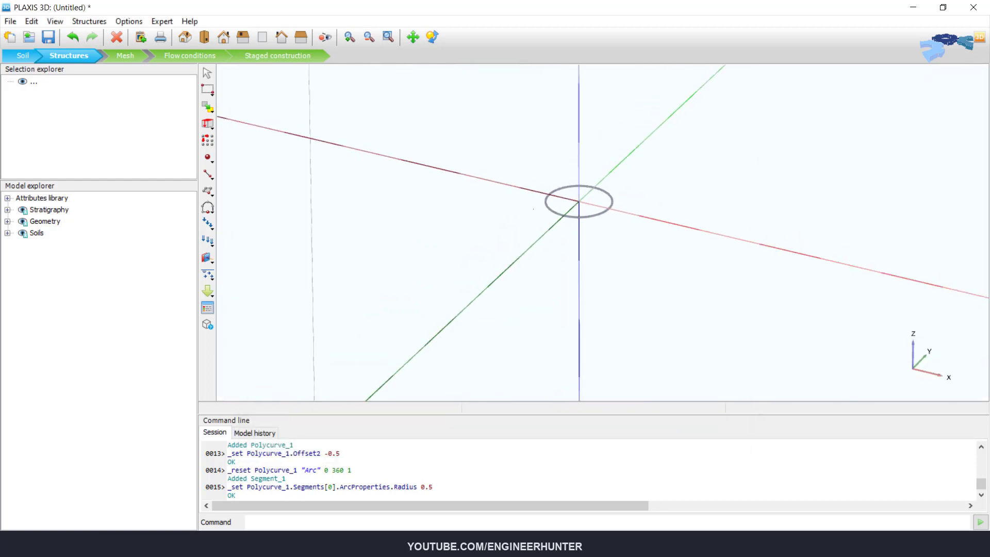
scroll(533, 209, down, 4)
middle_drag(533, 209, 553, 191)
scroll(540, 287, down, 3)
click(537, 192)
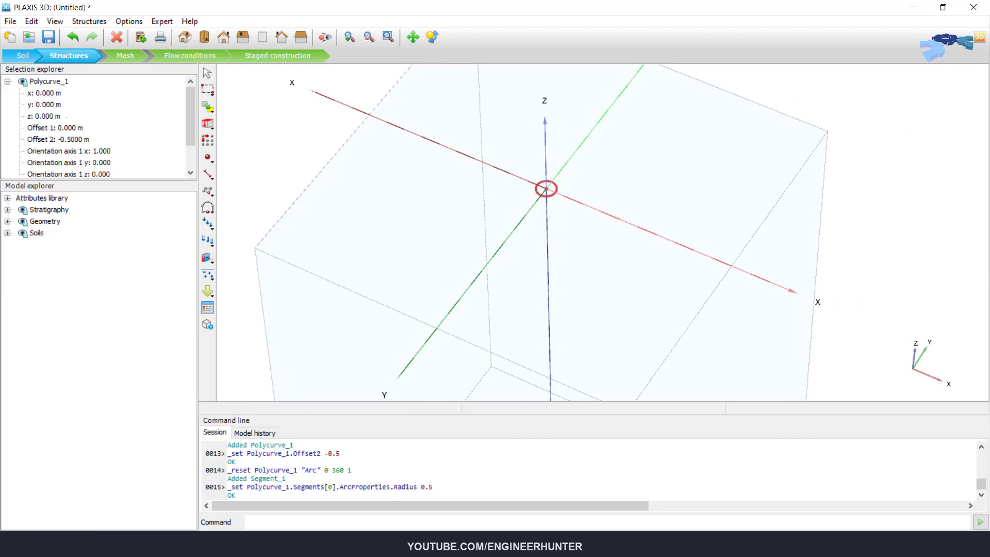
click(46, 93)
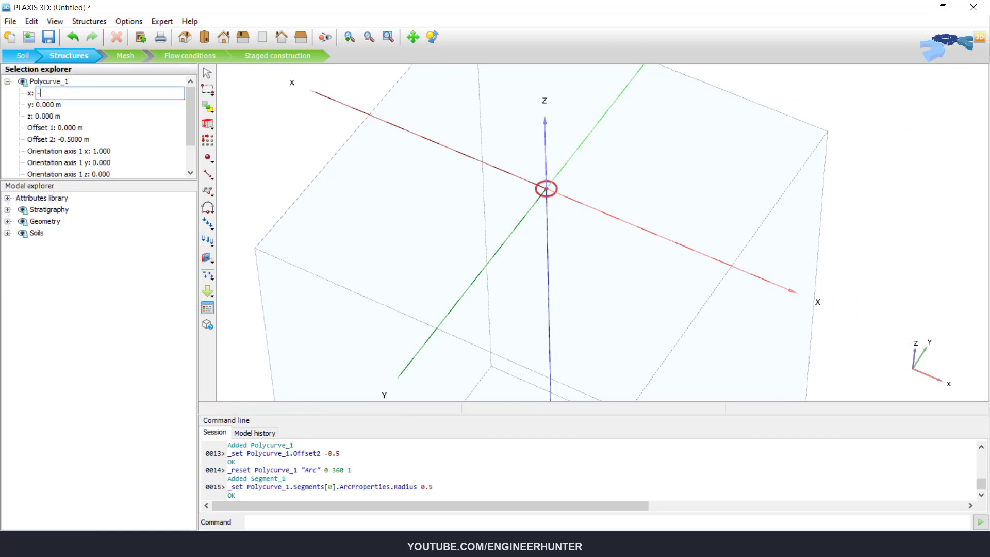
key(Tab)
text(-)
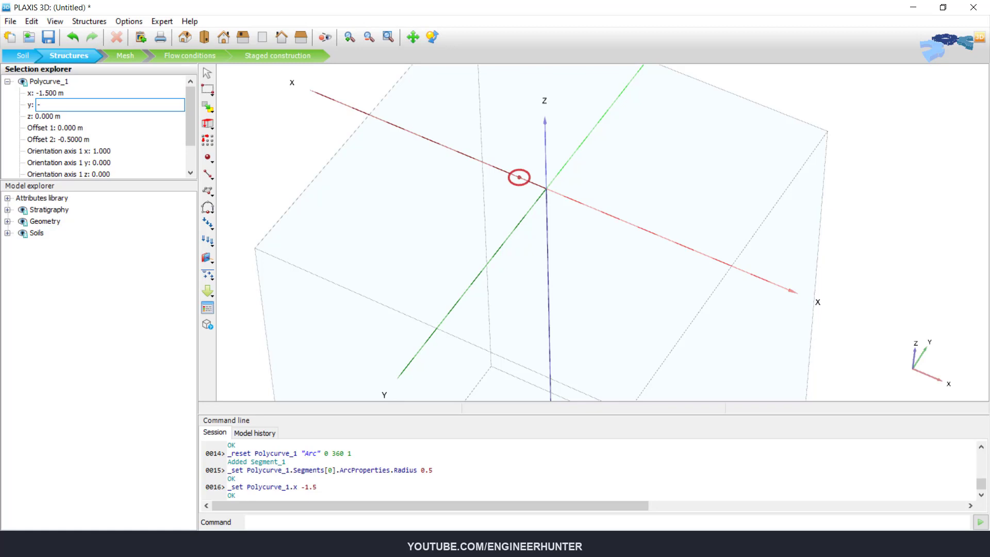
key(Tab)
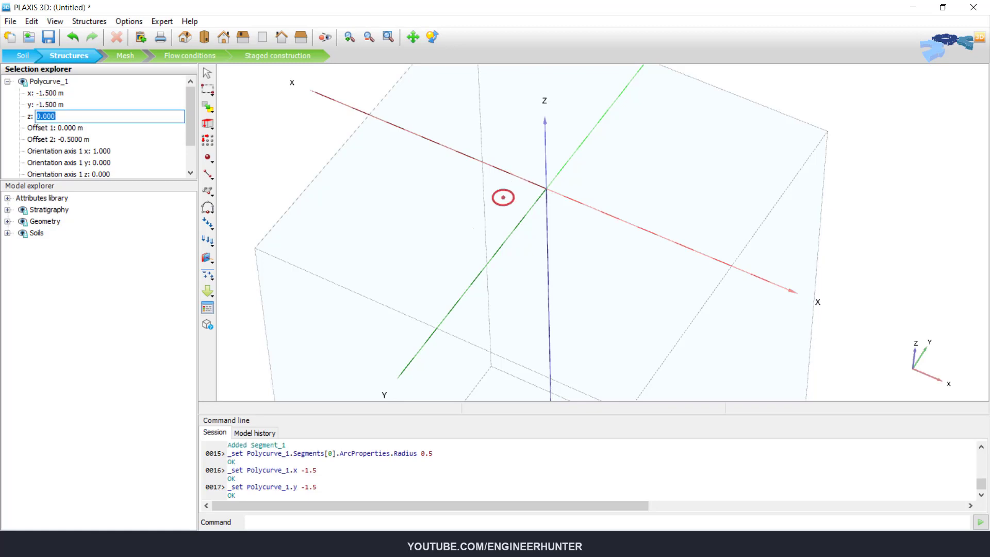
- Array the circle in the x direction with 2 columns spaced 3 m apart
click(207, 140)
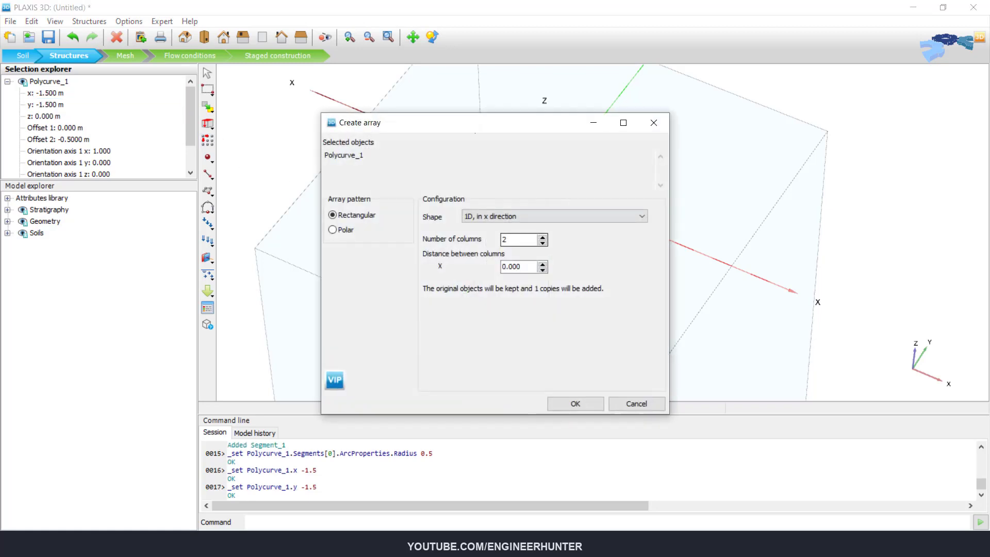
drag(476, 125, 239, 79)
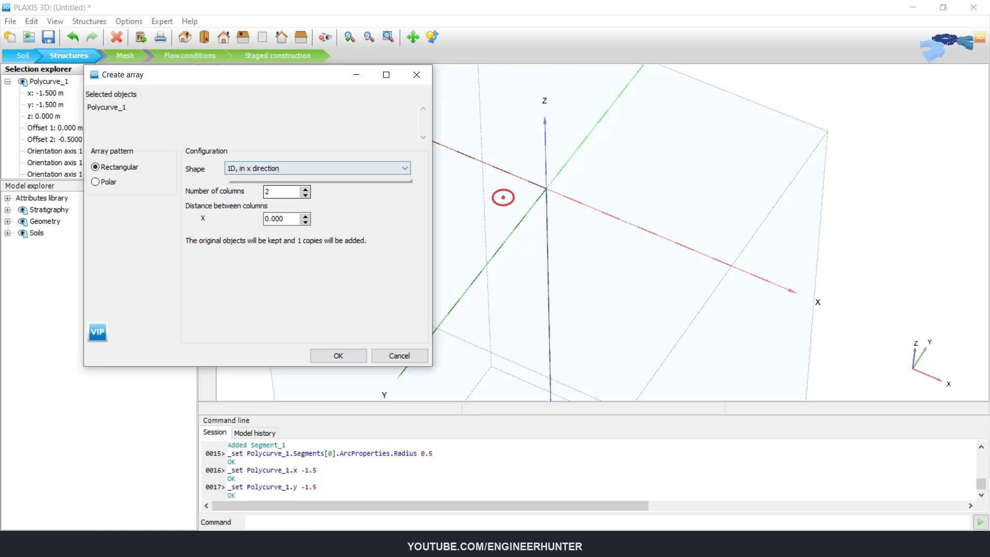
click(282, 169)
click(271, 189)
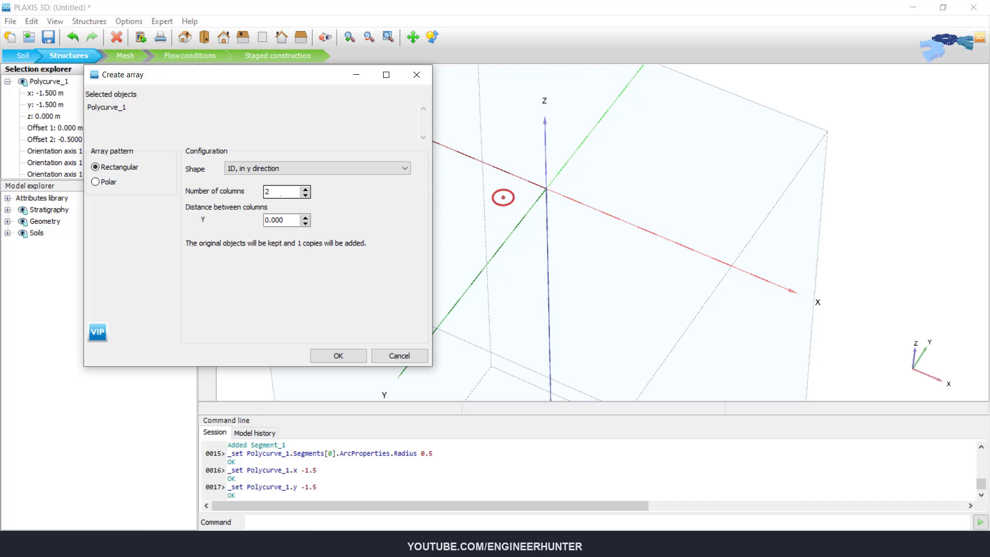
click(279, 168)
scroll(279, 182, up, 1)
key(Up)
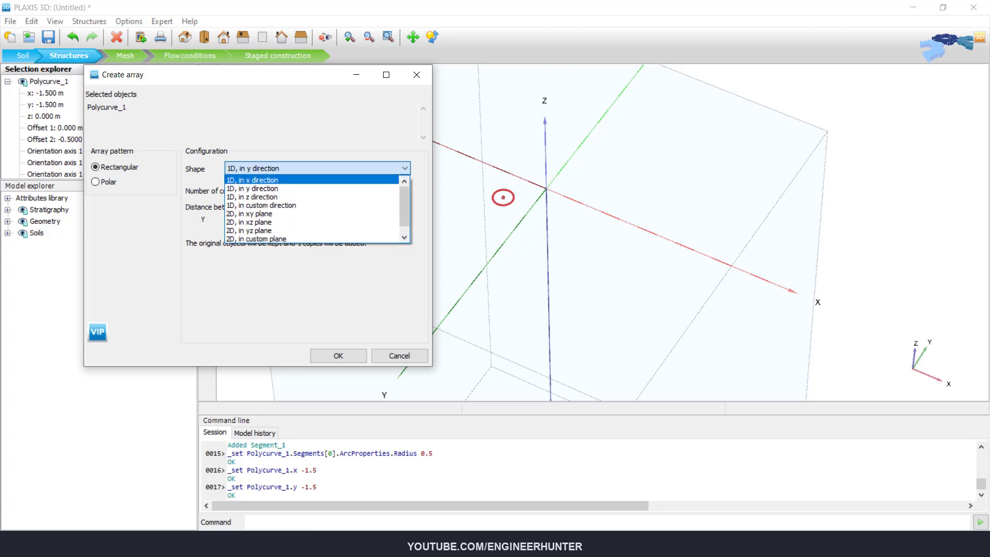
key(Return)
key(Tab)
key(Tab)
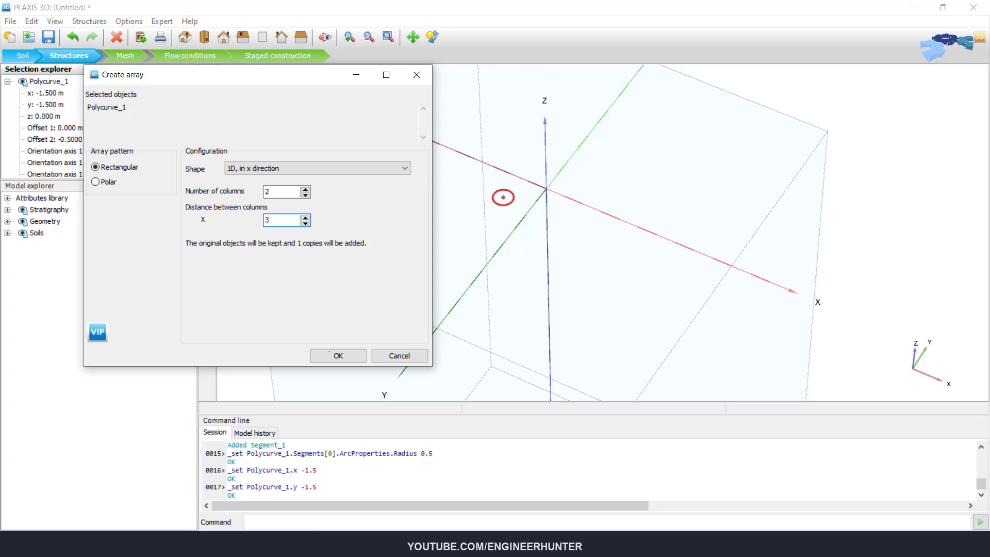
click(329, 352)
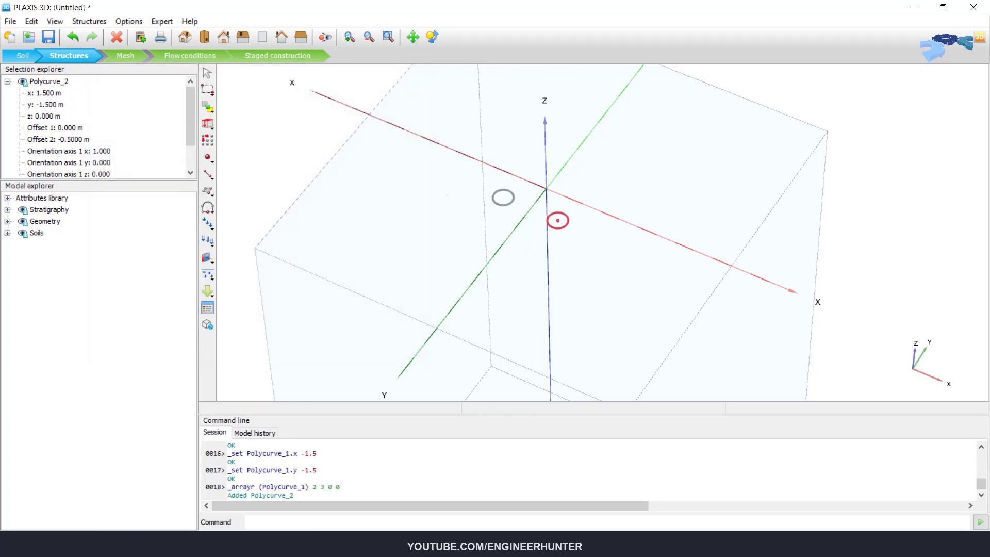
click(208, 140)
click(555, 216)
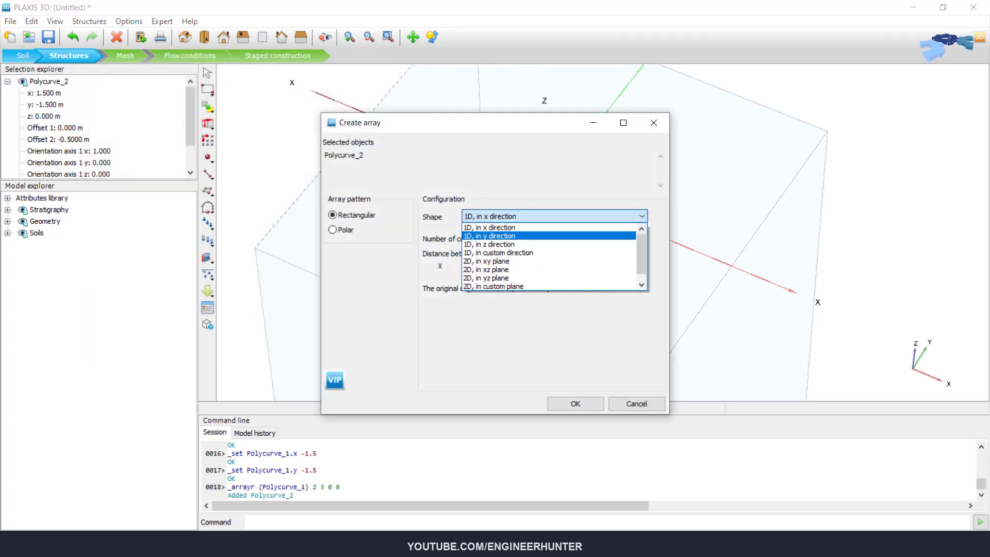
click(502, 235)
drag(494, 129, 249, 96)
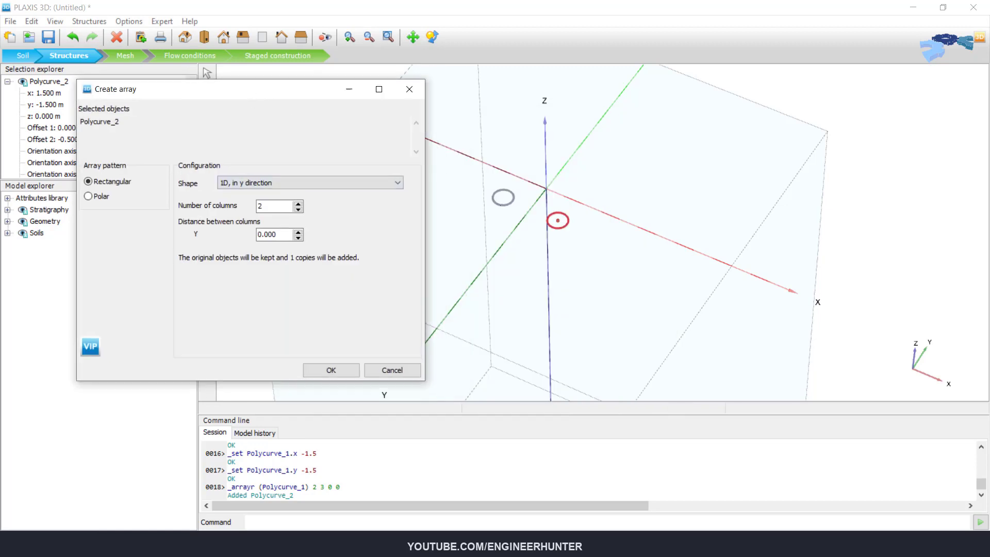
click(392, 370)
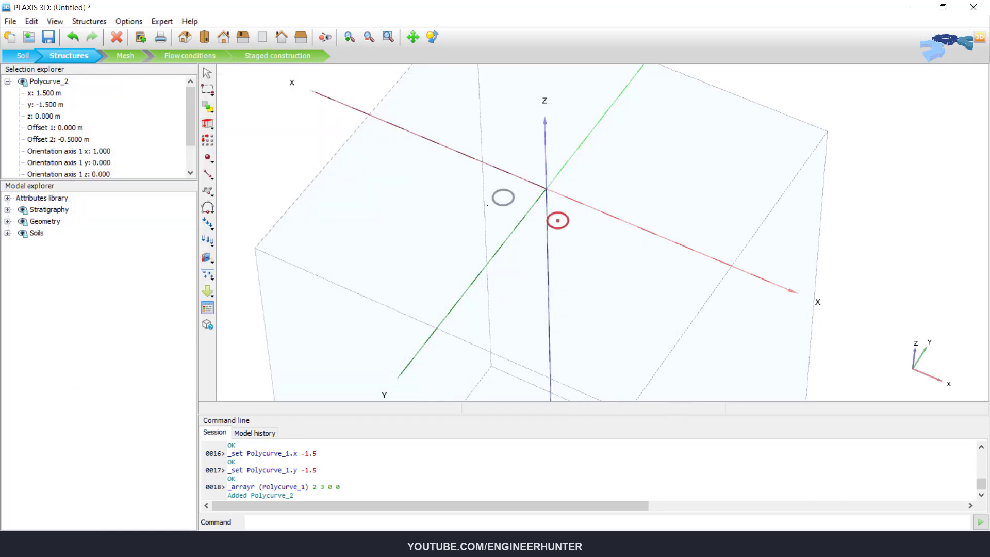
- Select both circles and array them in the y direction with 2 columns spaced 3 m apart
ctrl+click(503, 197)
click(208, 140)
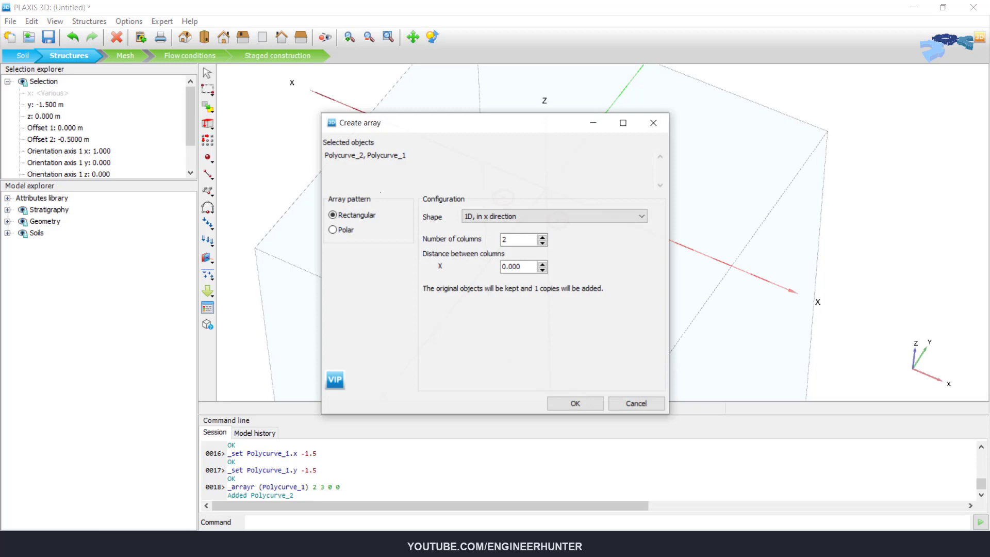
drag(490, 122, 242, 104)
click(306, 199)
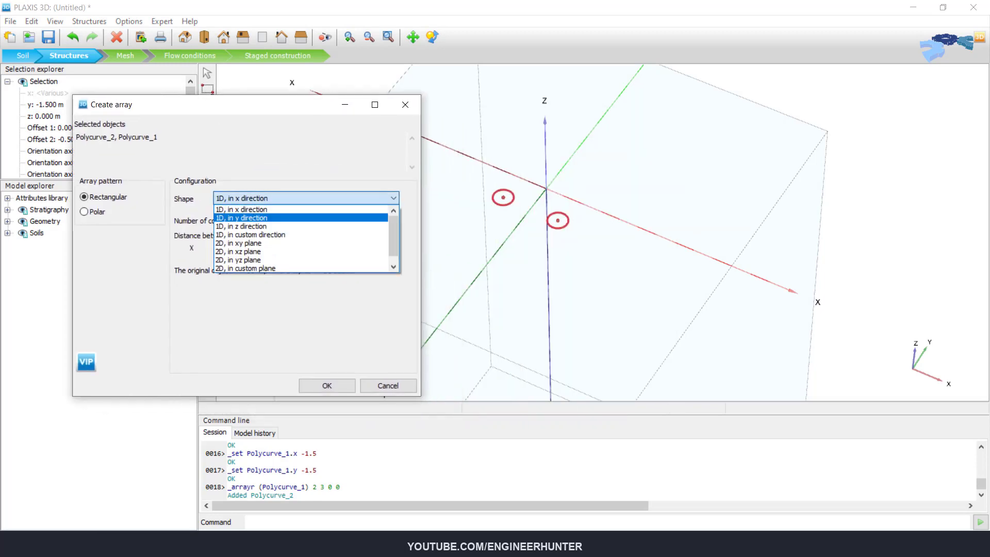
click(281, 218)
drag(277, 250, 245, 262)
text(3)
key(Return)
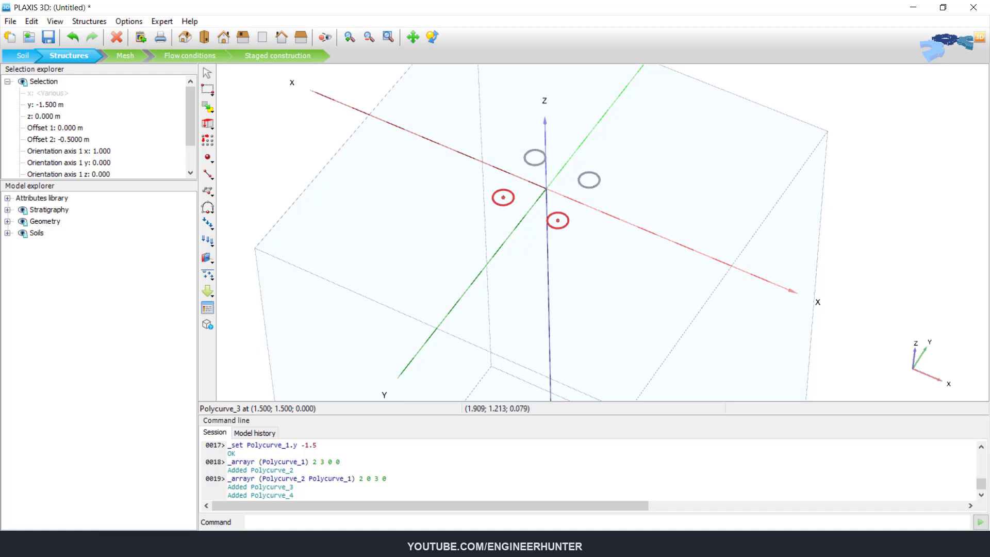
- Create surfaces from the two circular polycurves at y = -1.5 m
click(576, 194)
scroll(560, 193, up, 1)
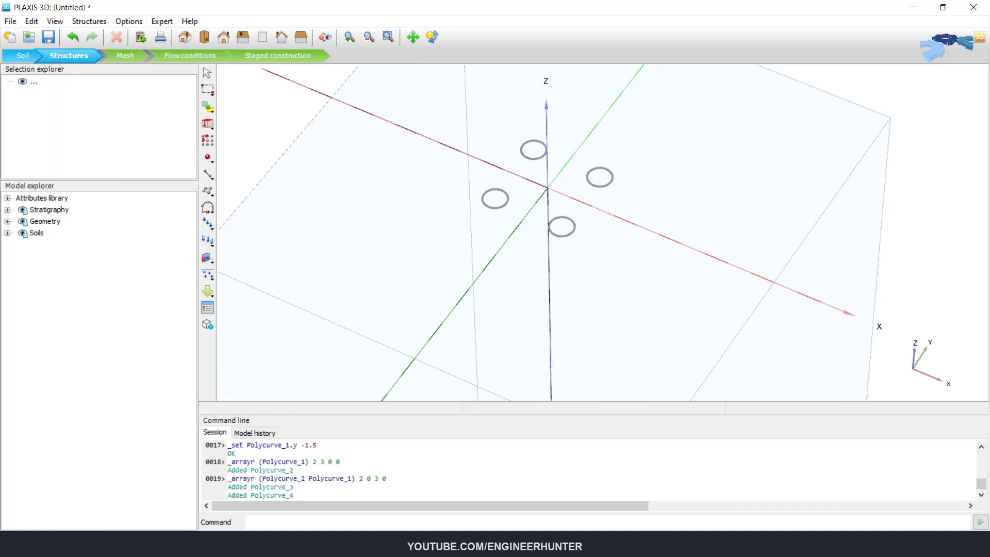
middle_drag(546, 194, 558, 123)
scroll(543, 109, up, 3)
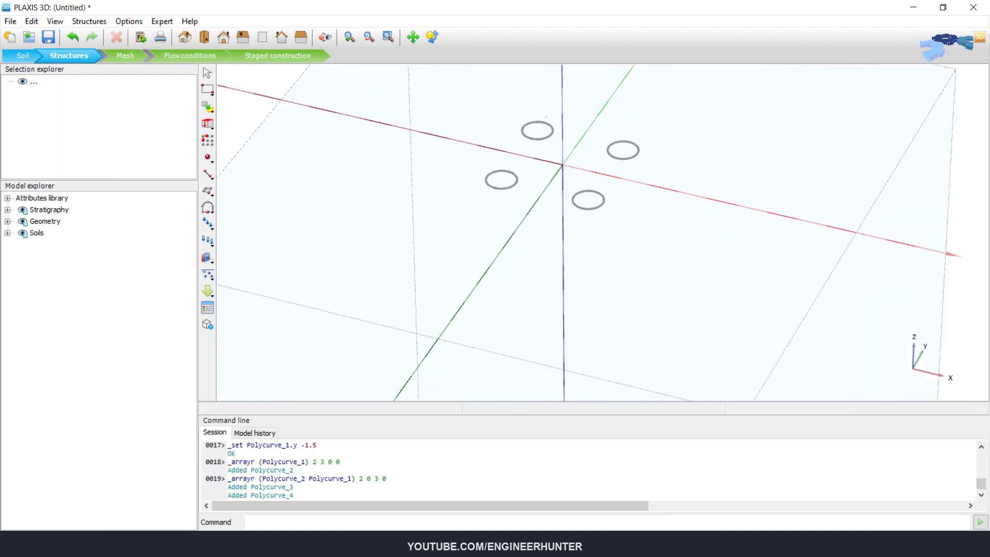
click(509, 203)
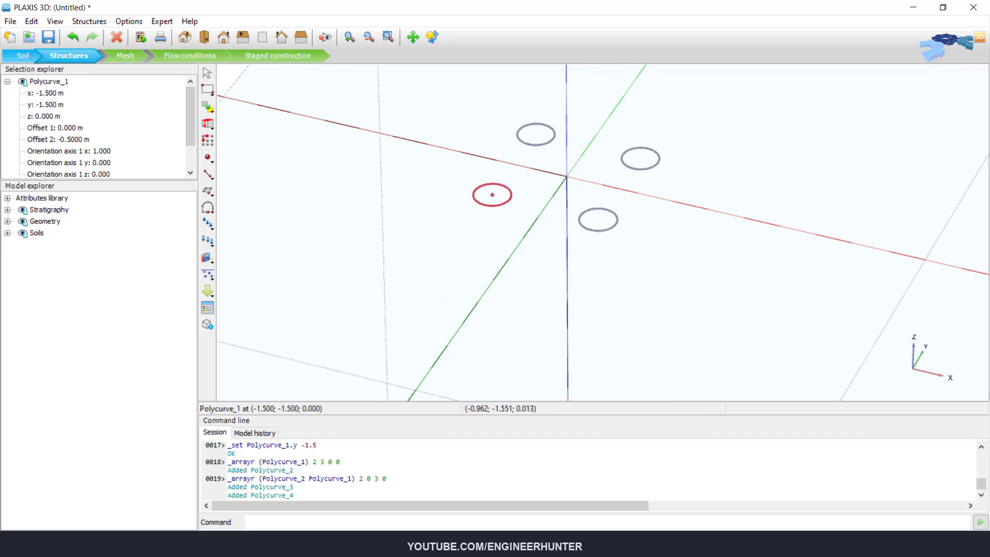
right_click(509, 199)
mouse_move(568, 304)
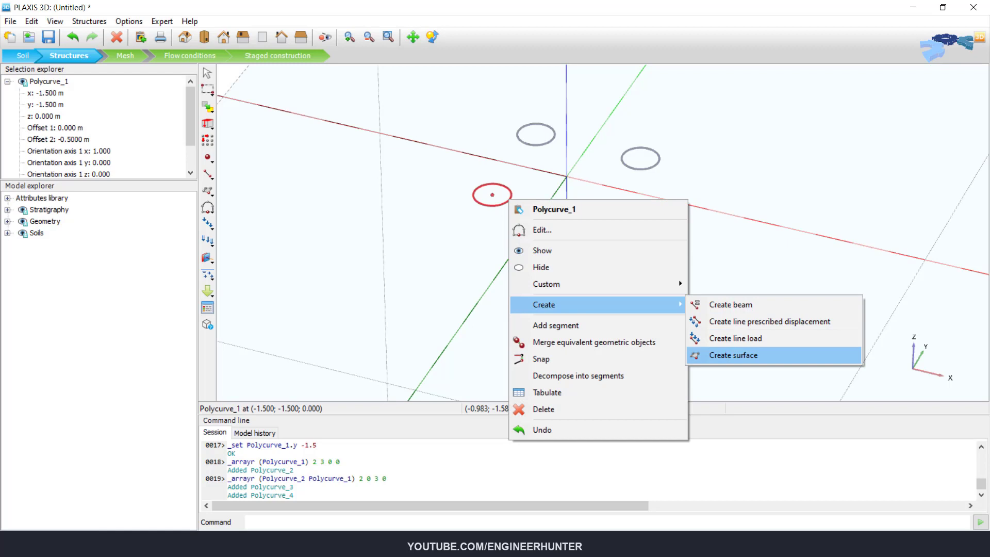
click(723, 357)
click(598, 220)
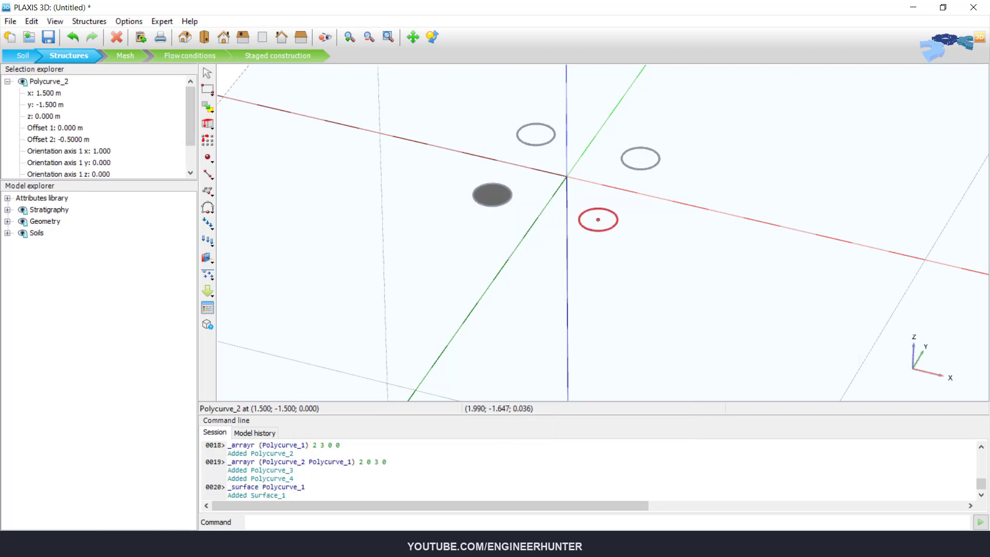
right_click(613, 225)
click(838, 380)
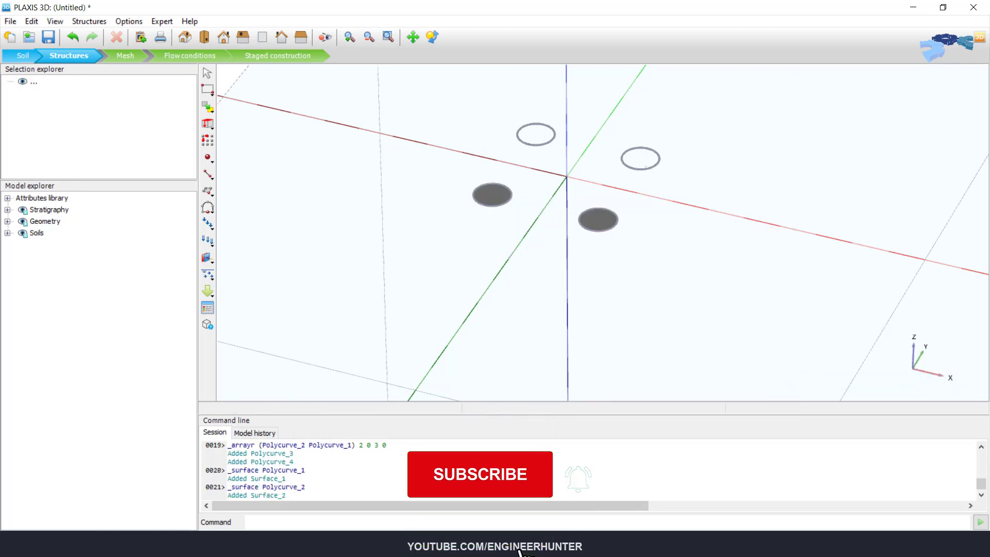
- Create surfaces from the two circular polycurves at y = 1.5 m
click(641, 168)
right_click(641, 168)
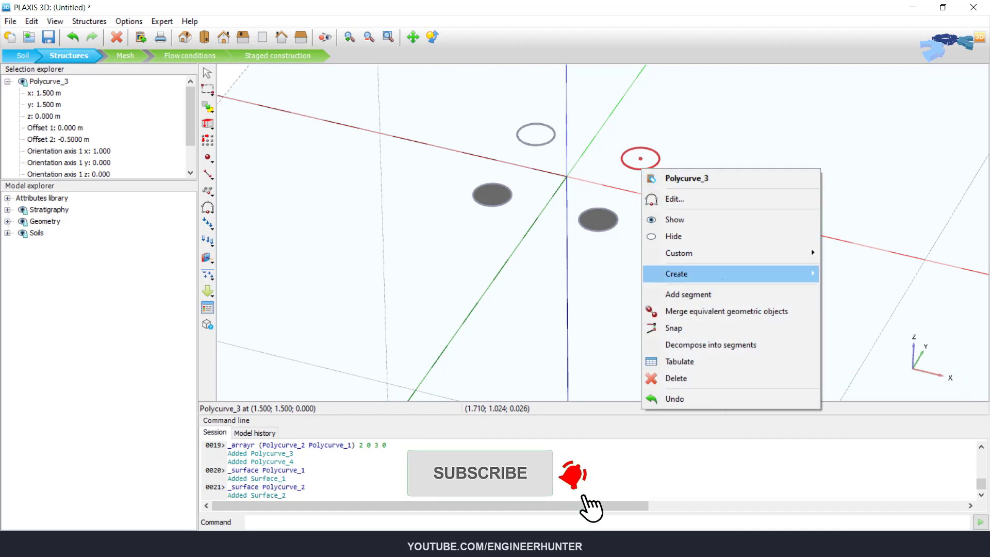
mouse_move(676, 273)
click(583, 323)
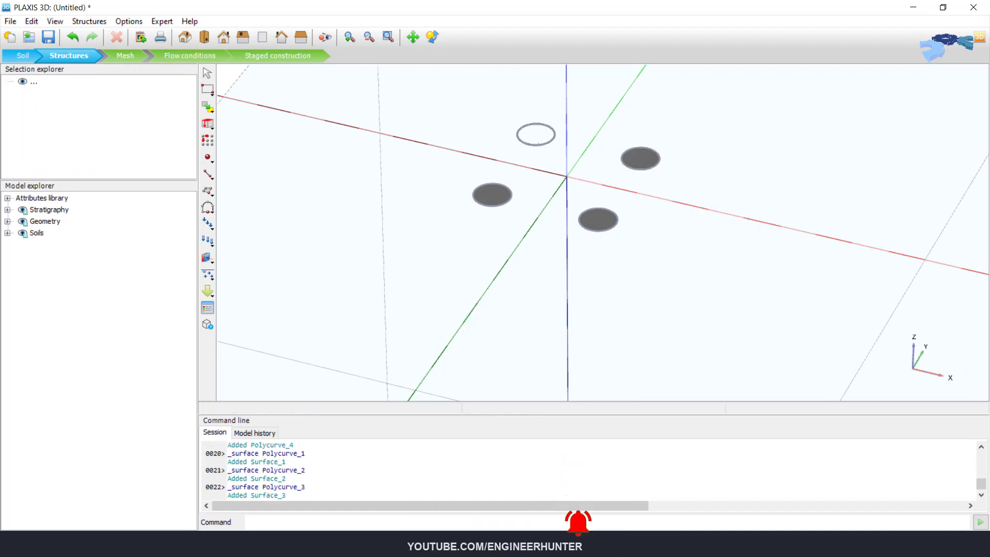
right_click(532, 146)
mouse_move(593, 249)
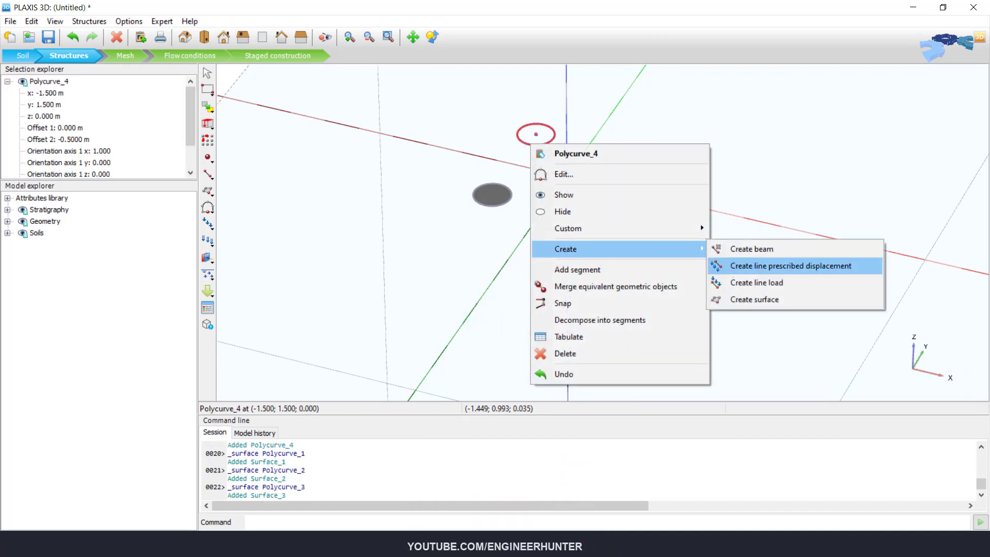
click(742, 301)
- Select all four circular surfaces and extrude them -10 m along z to form the pile volumes
scroll(561, 179, down, 5)
scroll(582, 178, up, 4)
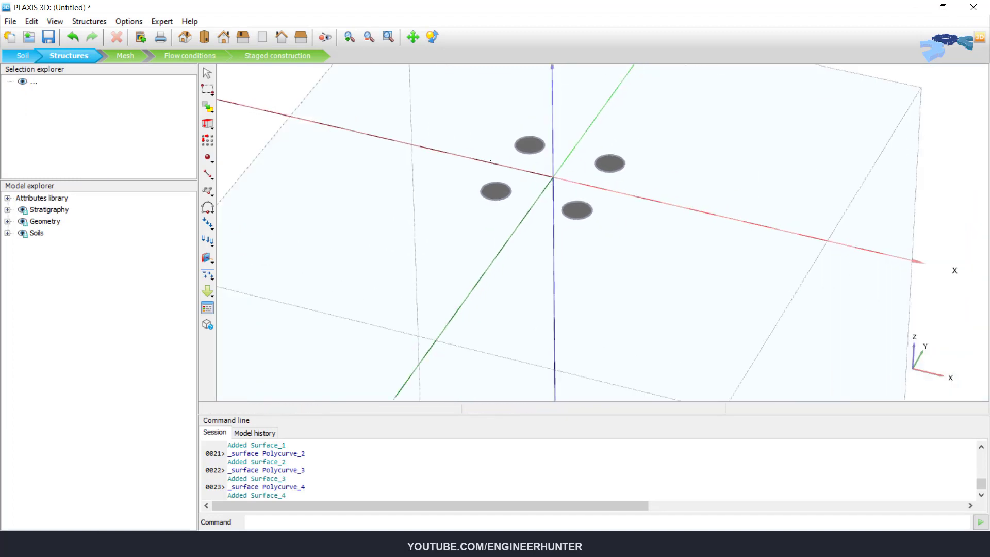
click(576, 210)
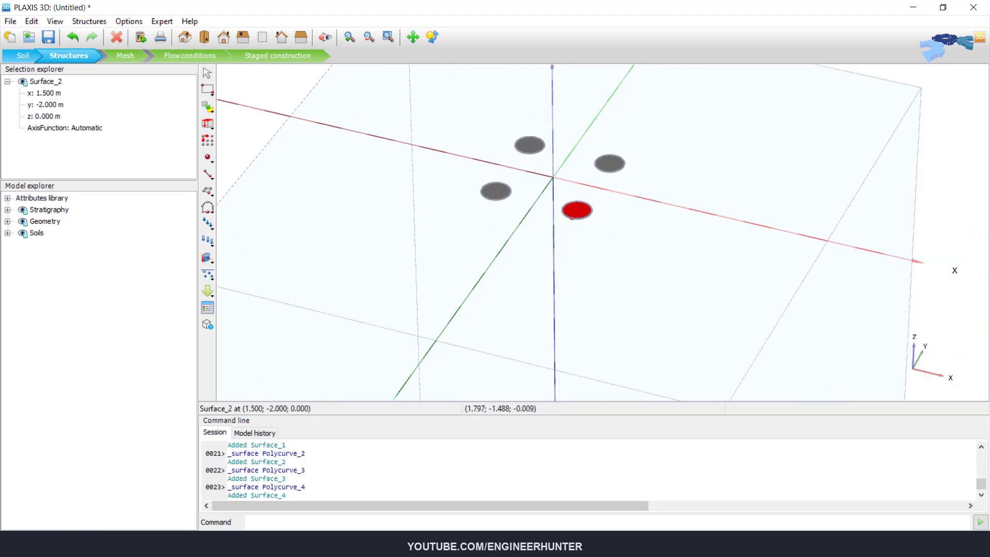
ctrl+click(495, 192)
ctrl+click(530, 145)
ctrl+click(610, 163)
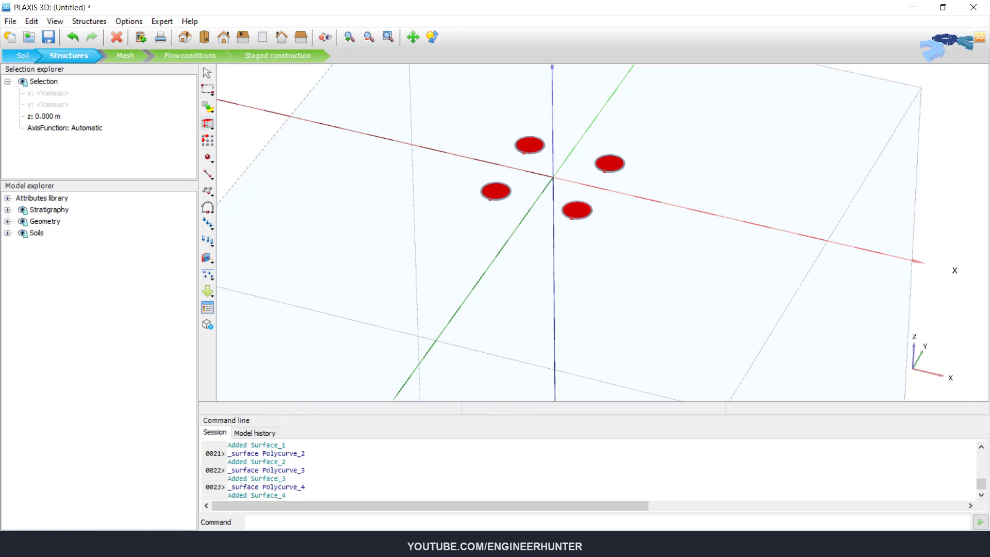
click(207, 123)
key(Tab)
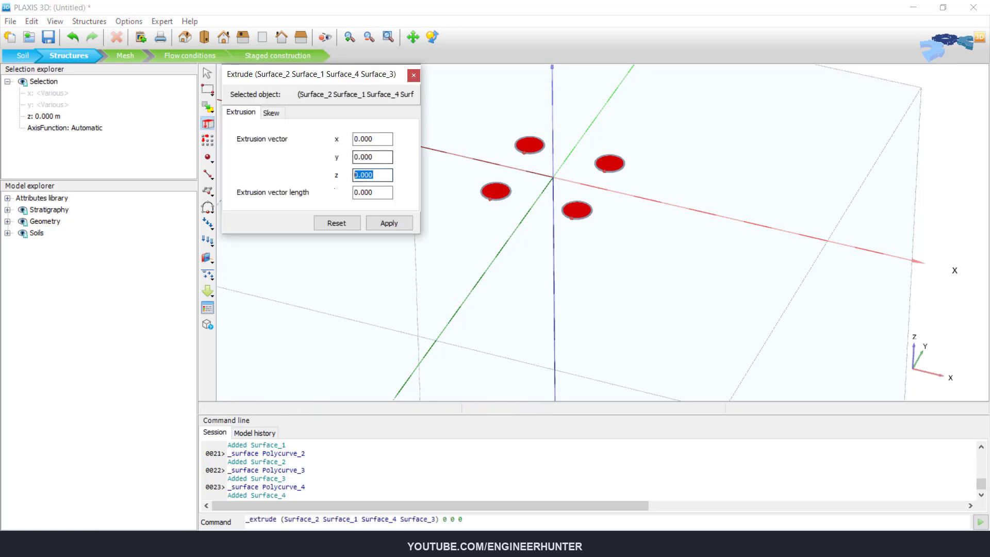
text(-10)
key(Tab)
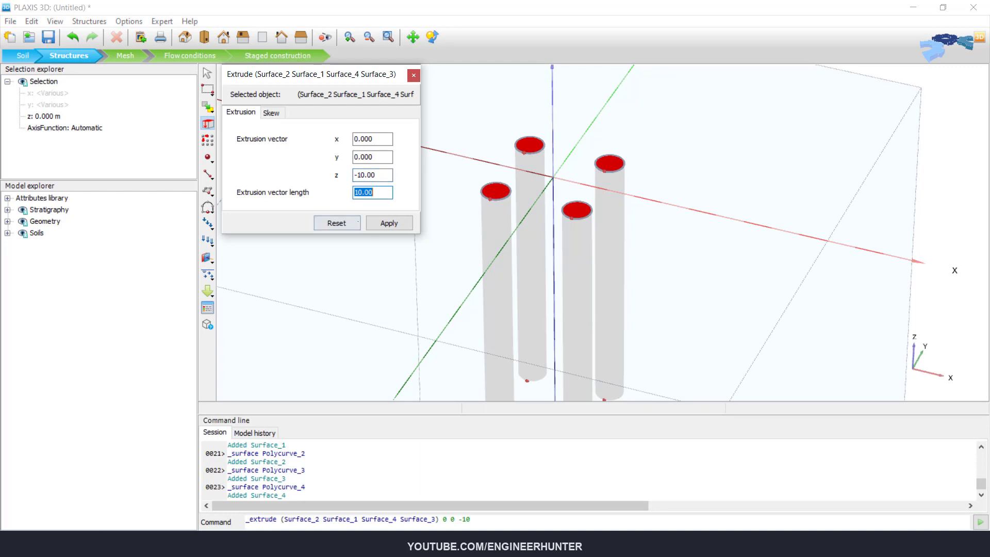
click(390, 223)
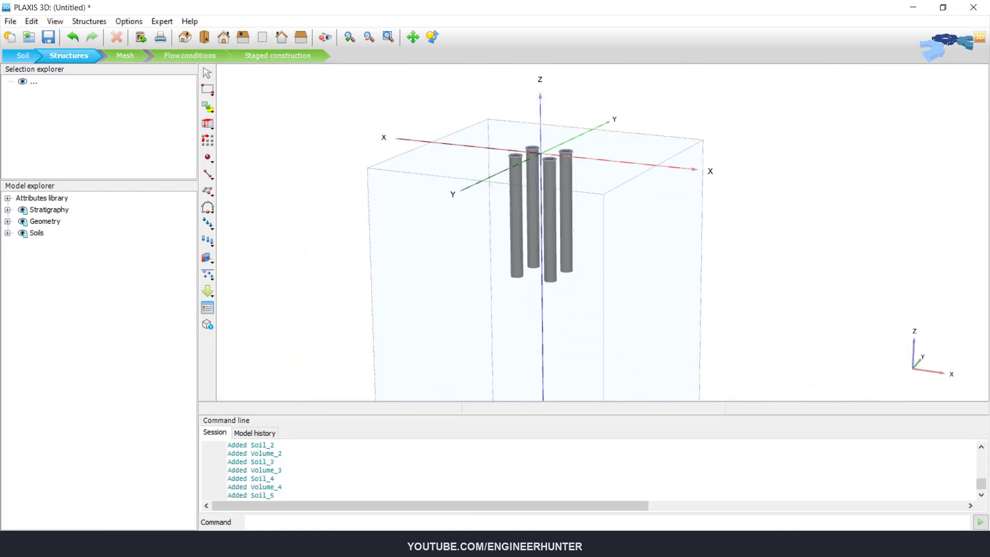
middle_drag(573, 230, 570, 260)
scroll(538, 217, up, 5)
scroll(513, 230, down, 1)
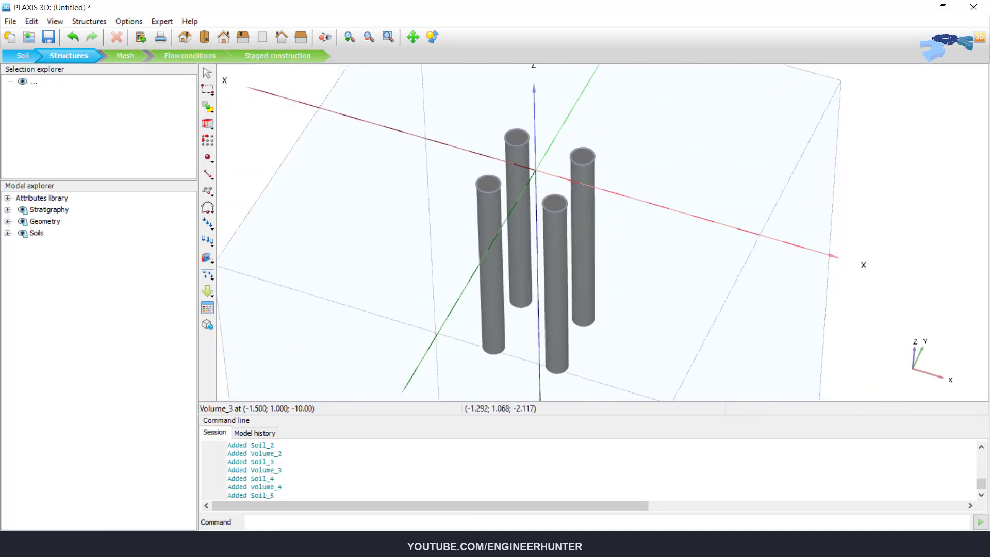
click(518, 216)
ctrl+click(491, 263)
ctrl+click(555, 283)
ctrl+click(582, 237)
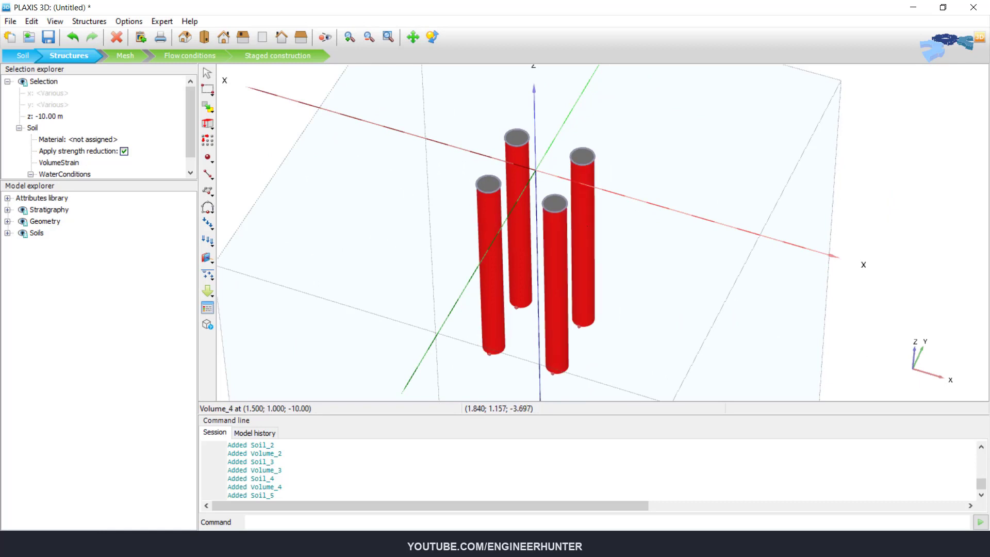
scroll(498, 203, down, 3)
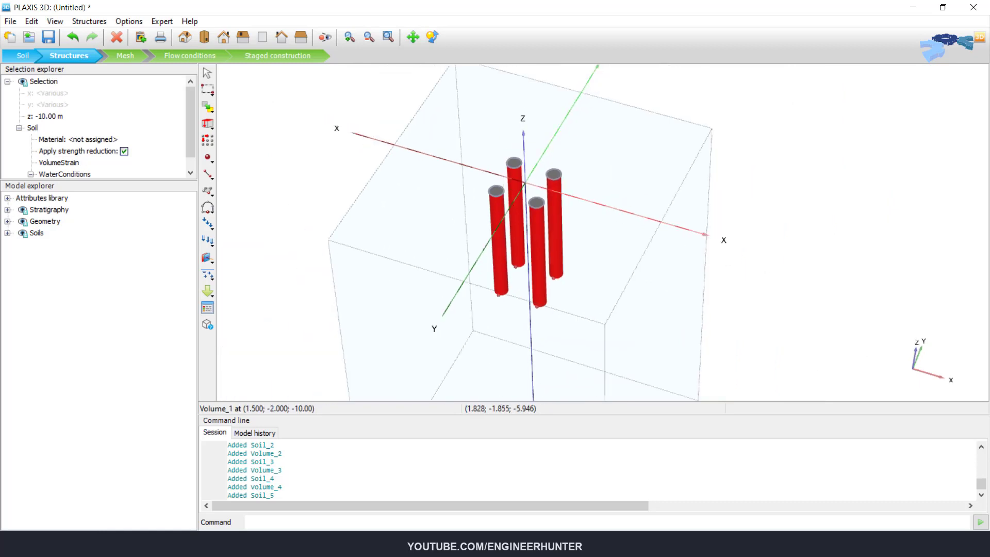
middle_drag(553, 227, 547, 264)
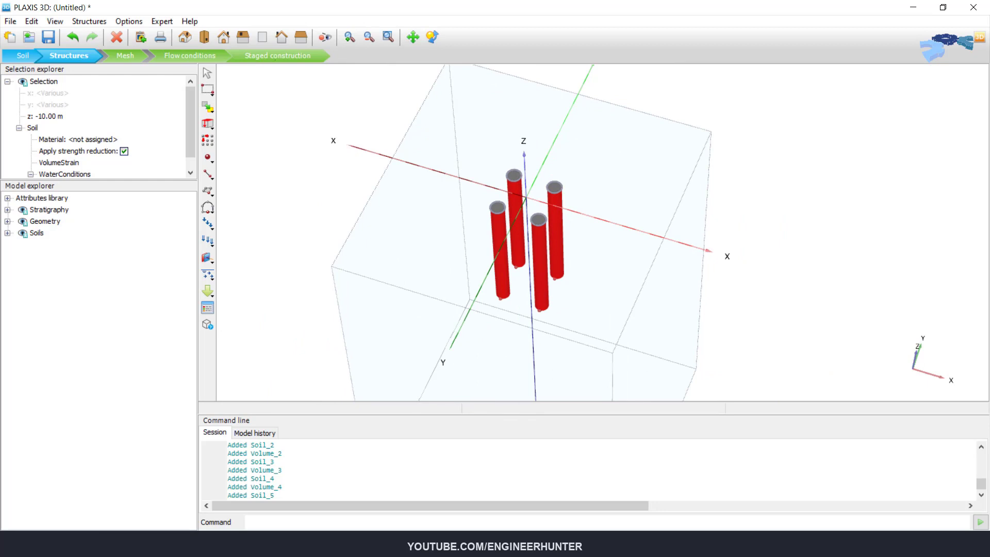
key(Escape)
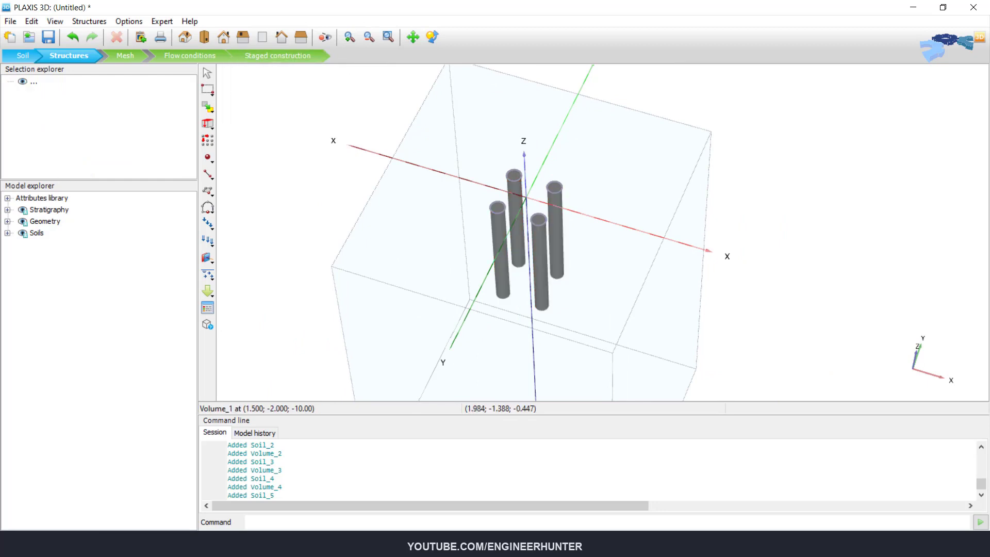
- Array the four circular surfaces at the pile tops in the z direction with 2 columns spaced -10 m apart
scroll(534, 185, up, 5)
click(442, 237)
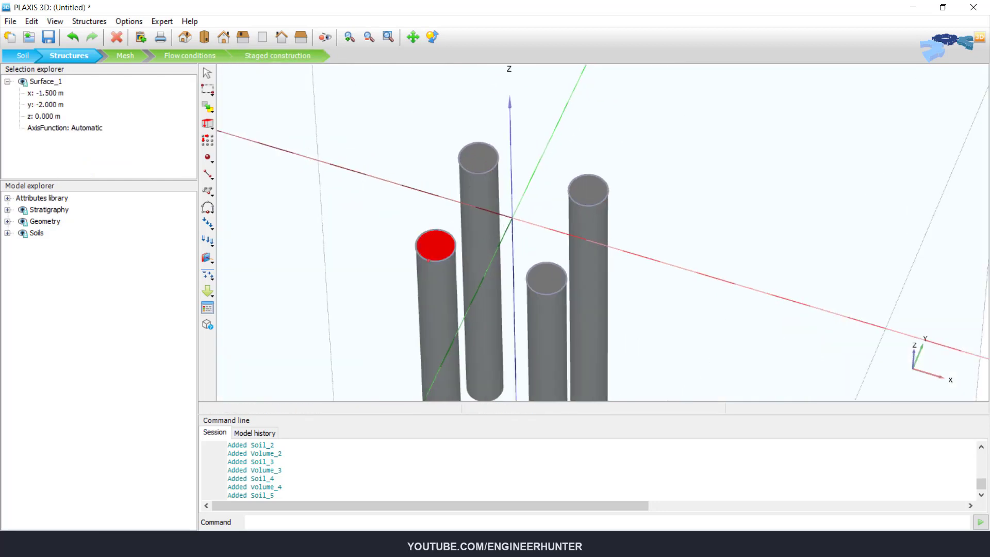
ctrl+click(480, 158)
ctrl+click(548, 279)
ctrl+click(588, 191)
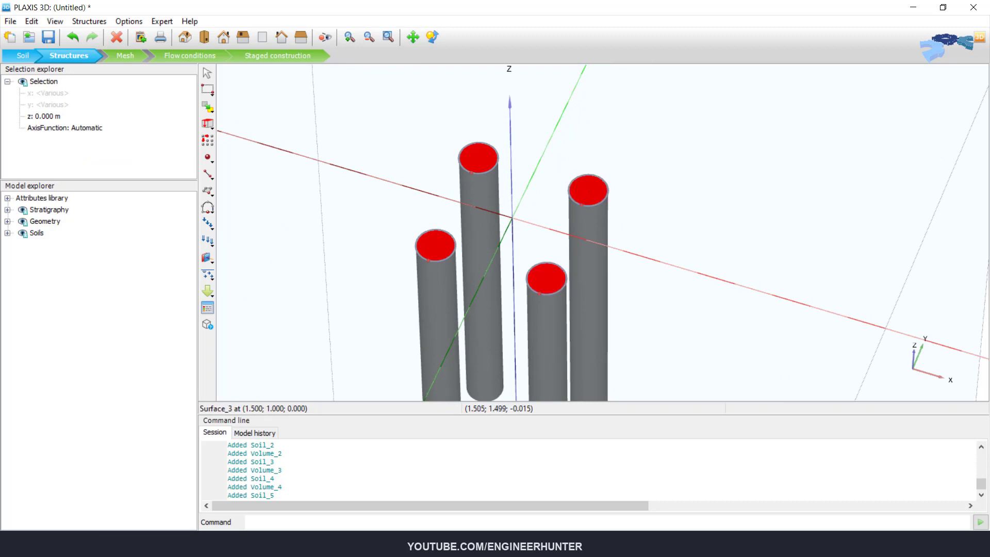
scroll(529, 148, down, 5)
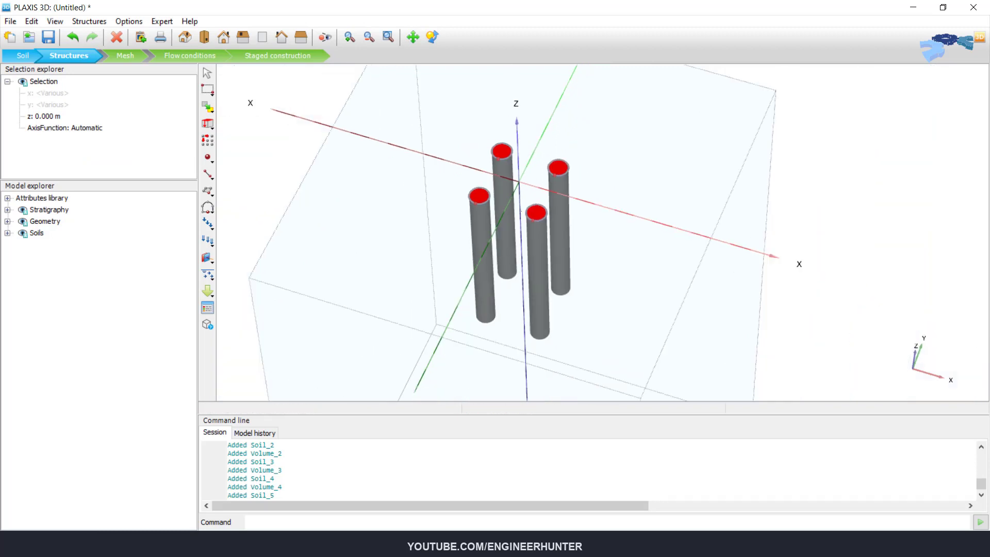
middle_drag(552, 341, 538, 279)
right_drag(528, 210, 531, 147)
middle_drag(567, 216, 580, 304)
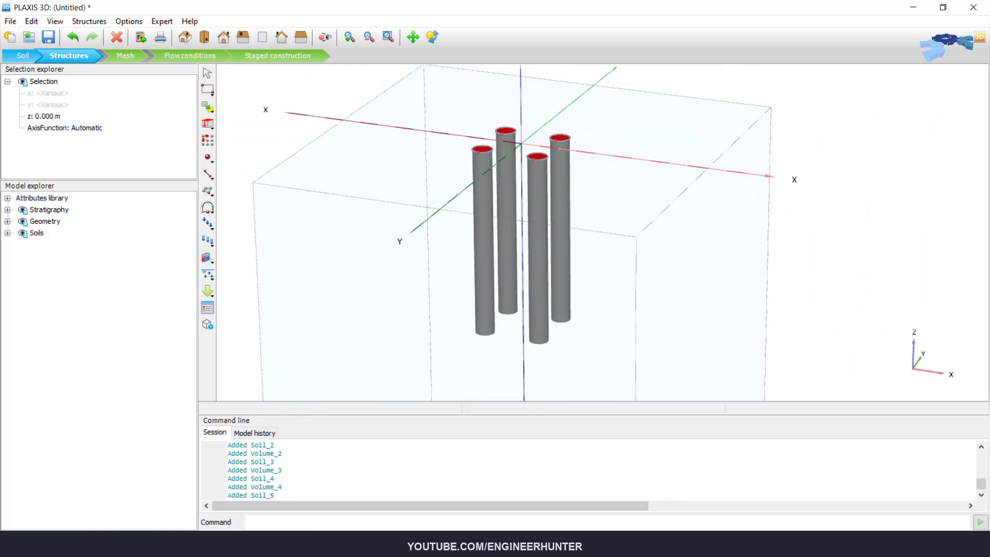
click(207, 140)
click(534, 217)
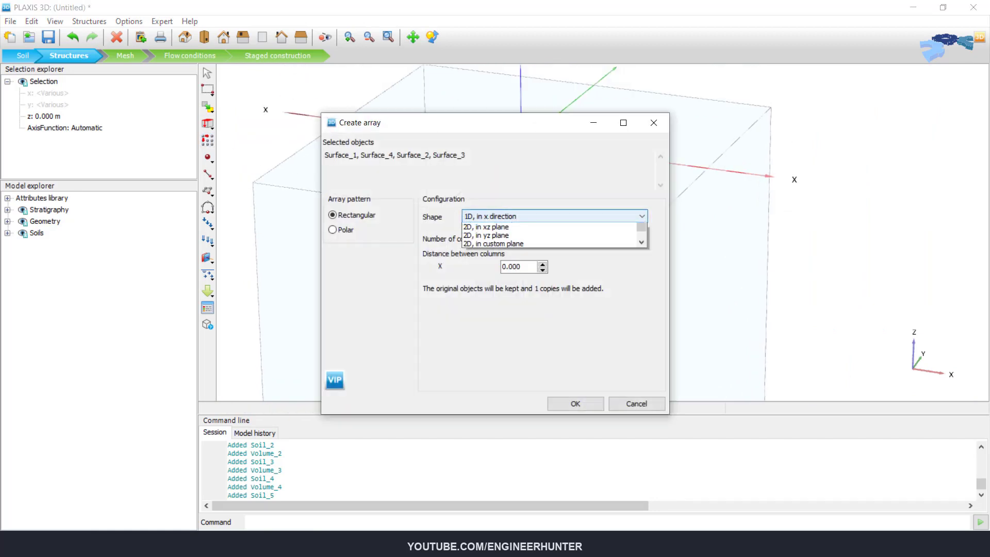
click(522, 244)
click(527, 269)
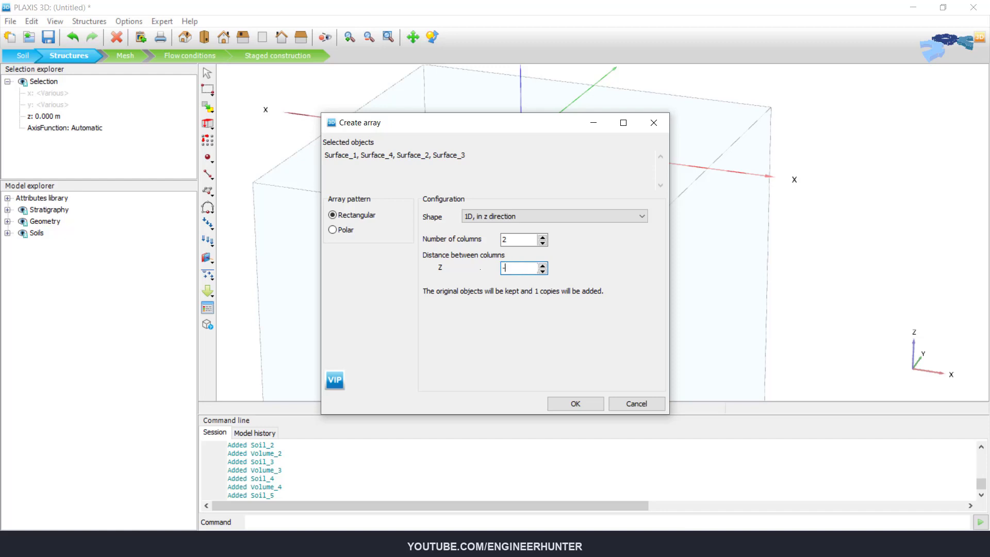
click(570, 401)
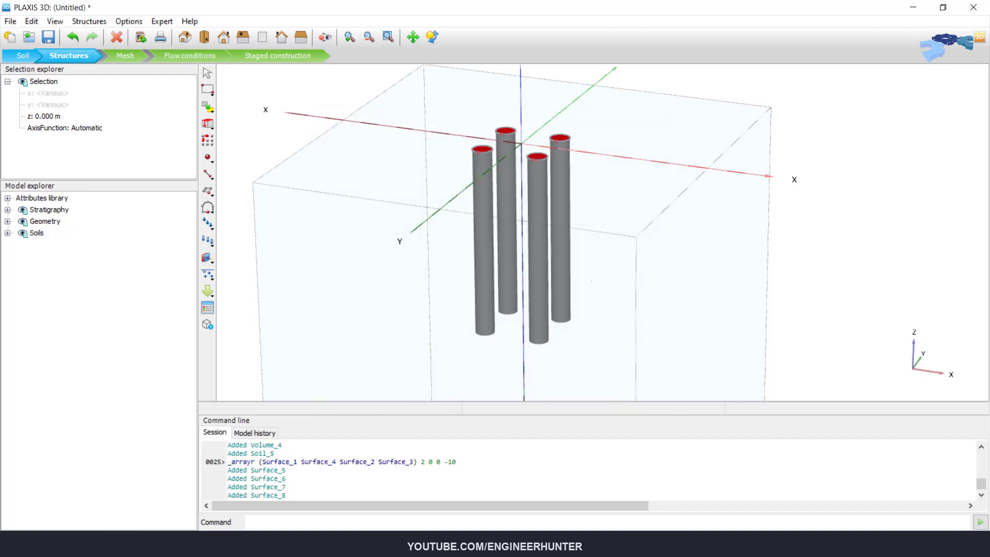
- Delete the four circular surfaces at the top of the piles
drag(563, 306, 558, 227)
click(535, 267)
click(535, 267)
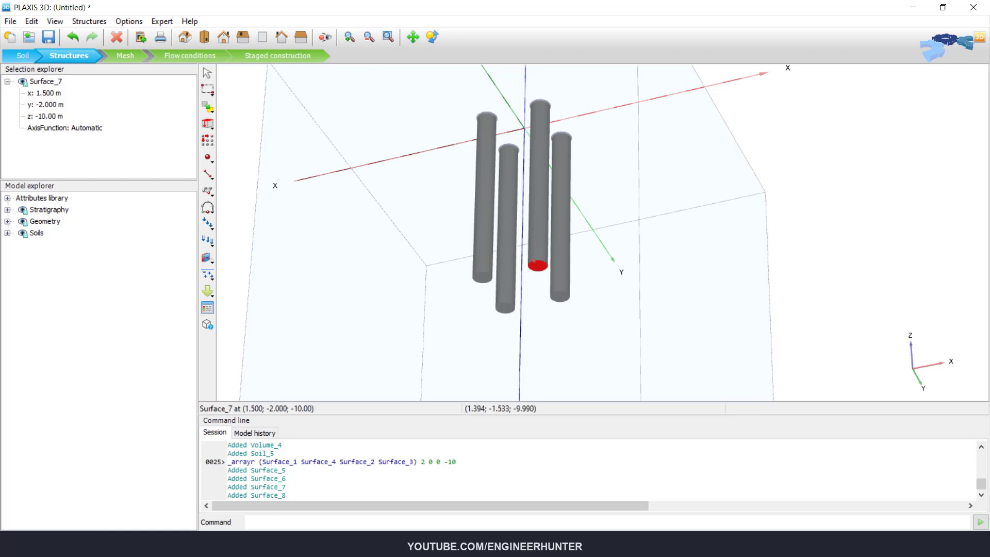
right_drag(535, 266, 575, 340)
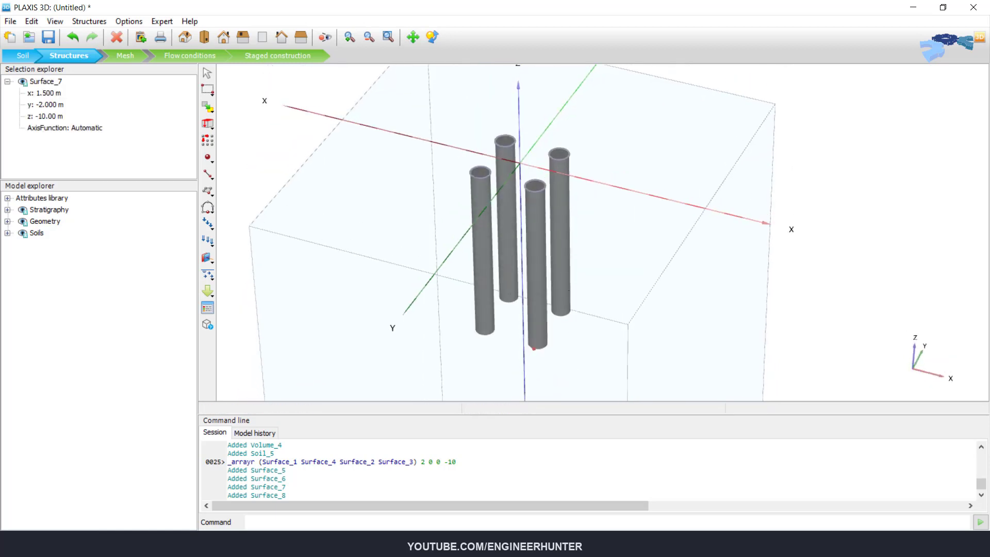
click(551, 208)
click(537, 182)
ctrl+click(486, 168)
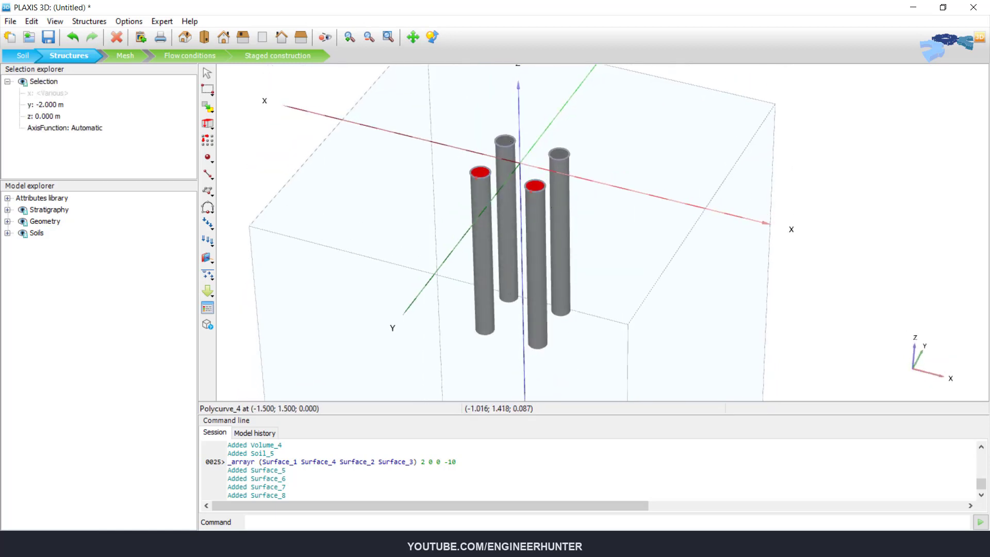
ctrl+click(505, 141)
ctrl+click(559, 154)
scroll(544, 121, up, 3)
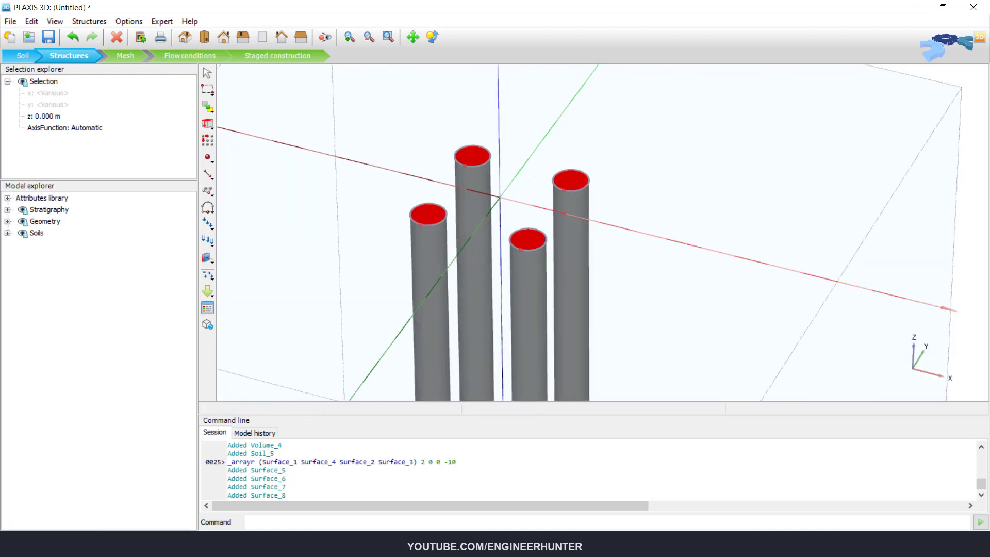
key(Delete)
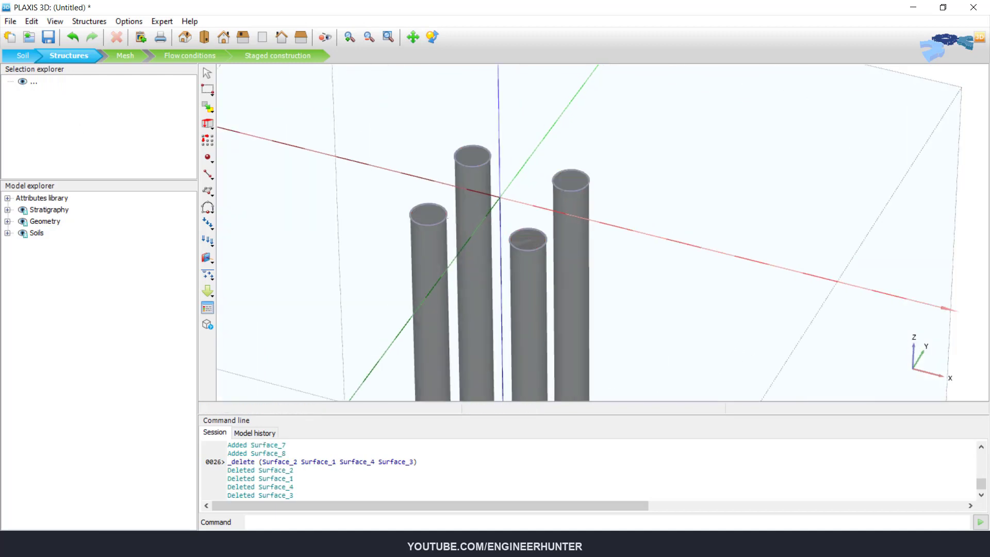
- Select the four circular polycurves at the pile tops and extrude them -10 m along z as surfaces
click(428, 214)
ctrl+click(472, 156)
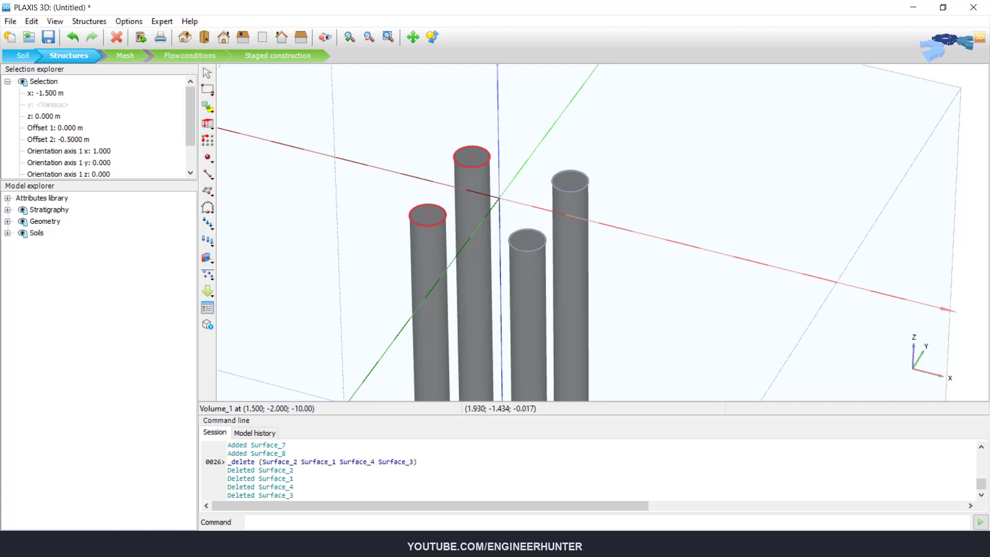
ctrl+click(527, 241)
ctrl+click(570, 181)
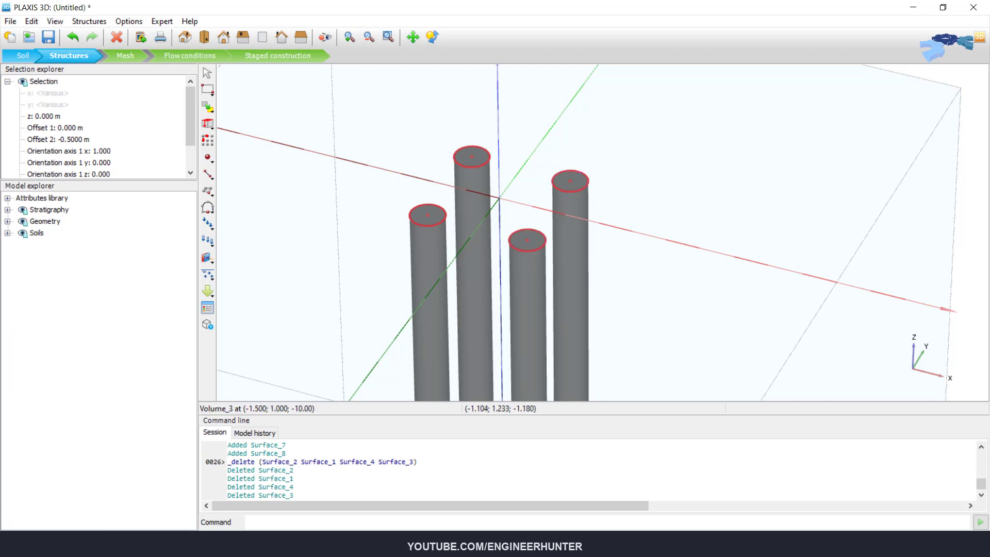
click(208, 124)
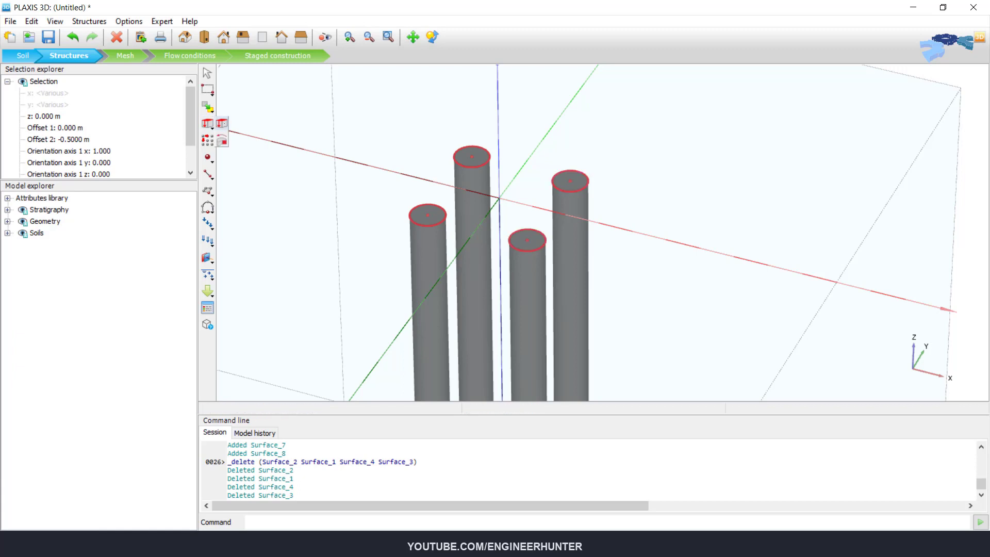
click(223, 123)
drag(380, 176, 346, 177)
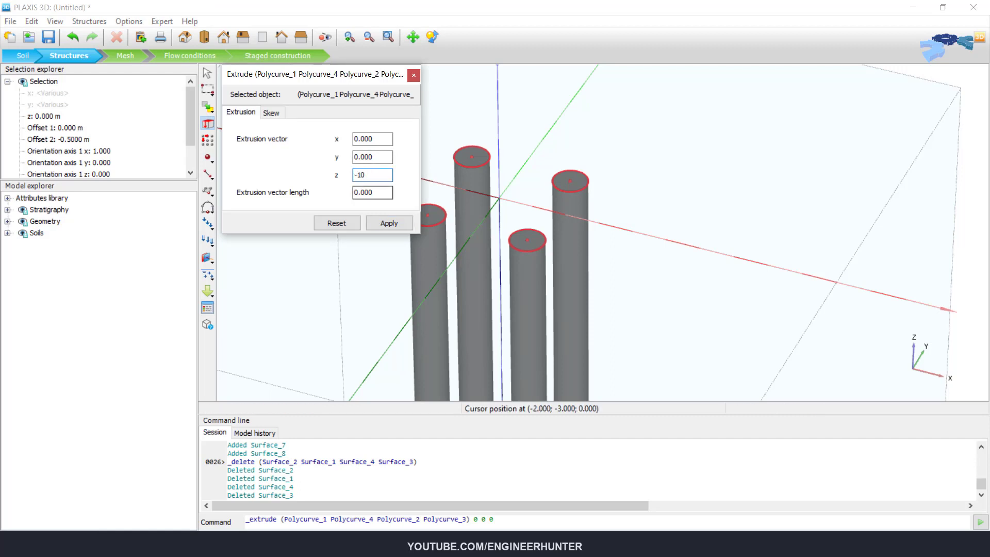
key(Return)
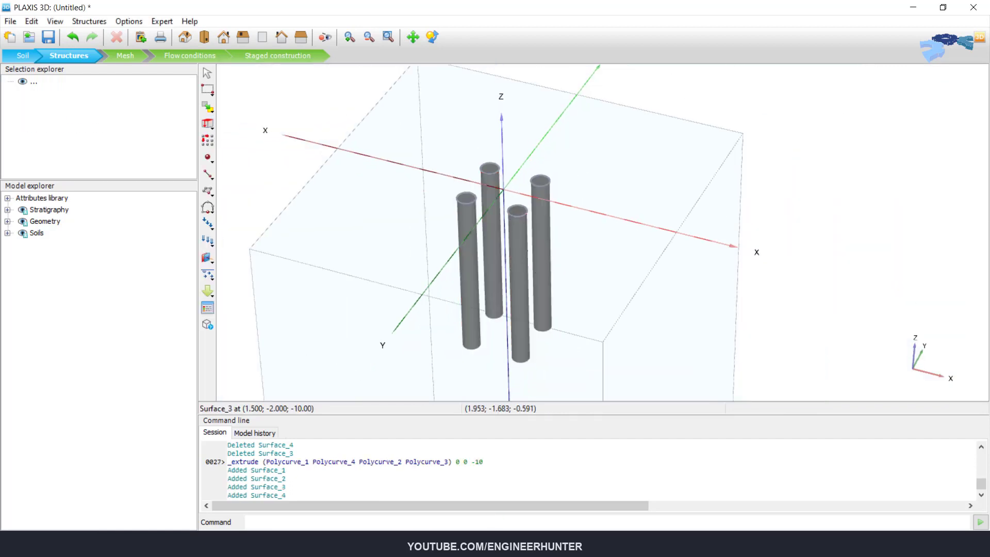
- Select the cylindrical side surfaces and circular bottom surfaces of all four piles and create negative interfaces on them
click(518, 289)
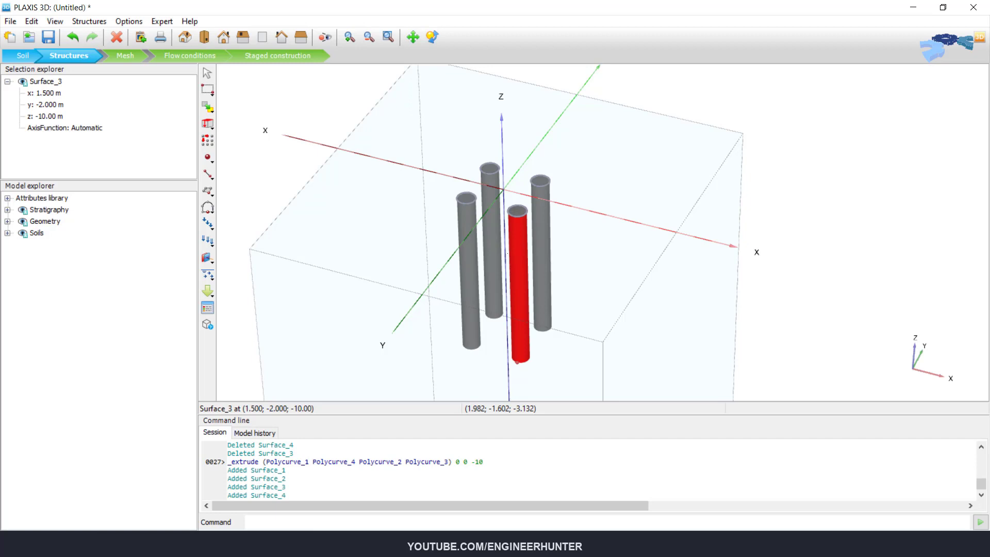
ctrl+click(492, 243)
ctrl+click(541, 255)
ctrl+click(468, 274)
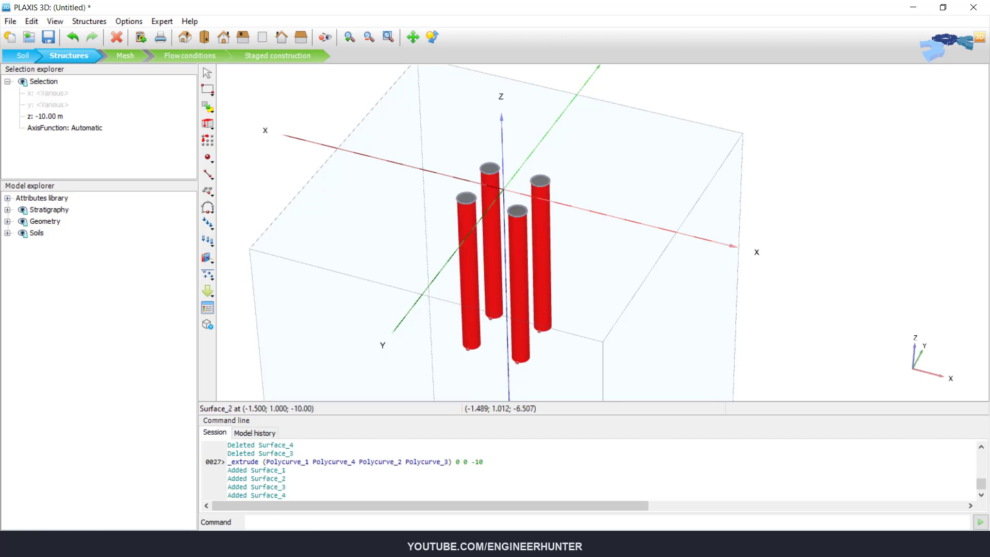
middle_drag(540, 304, 516, 232)
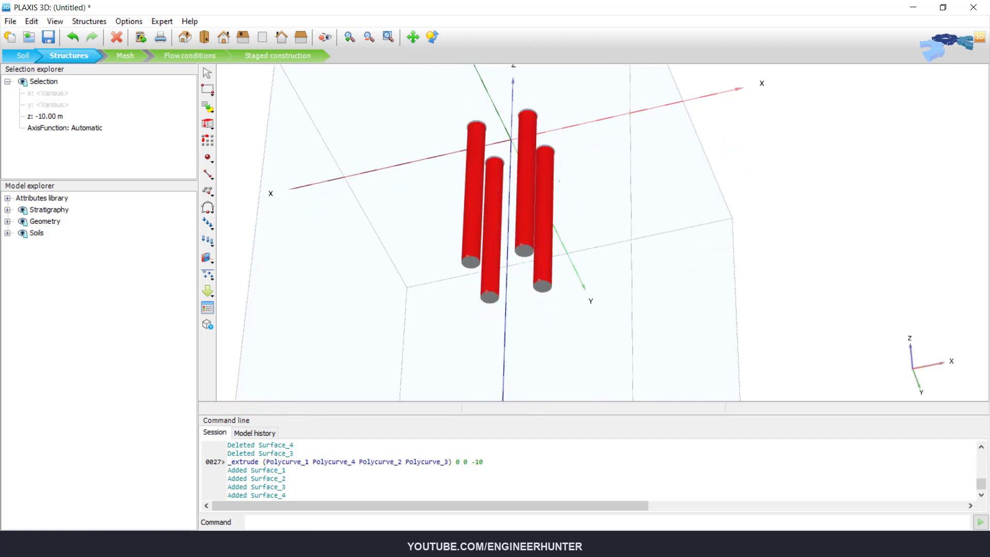
scroll(523, 268, up, 3)
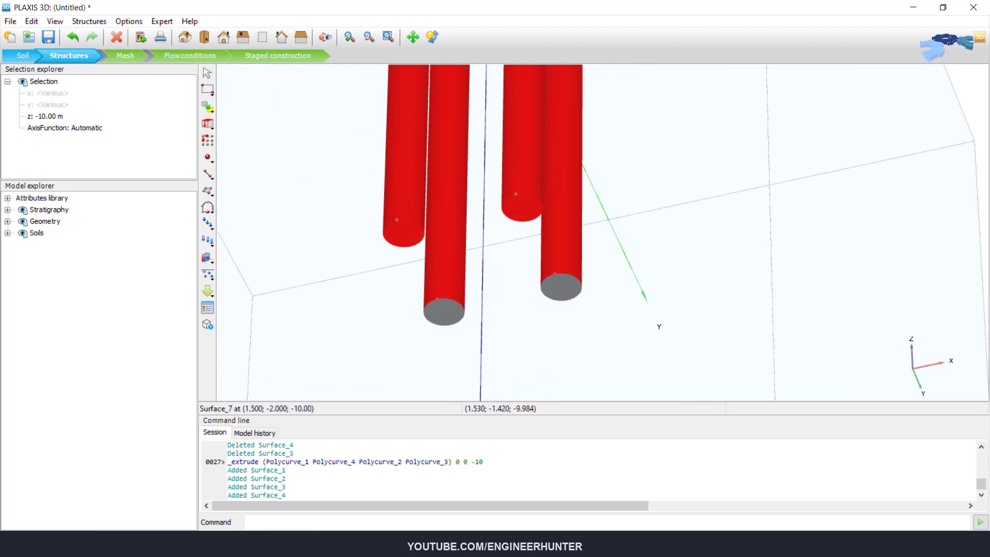
scroll(498, 226, down, 3)
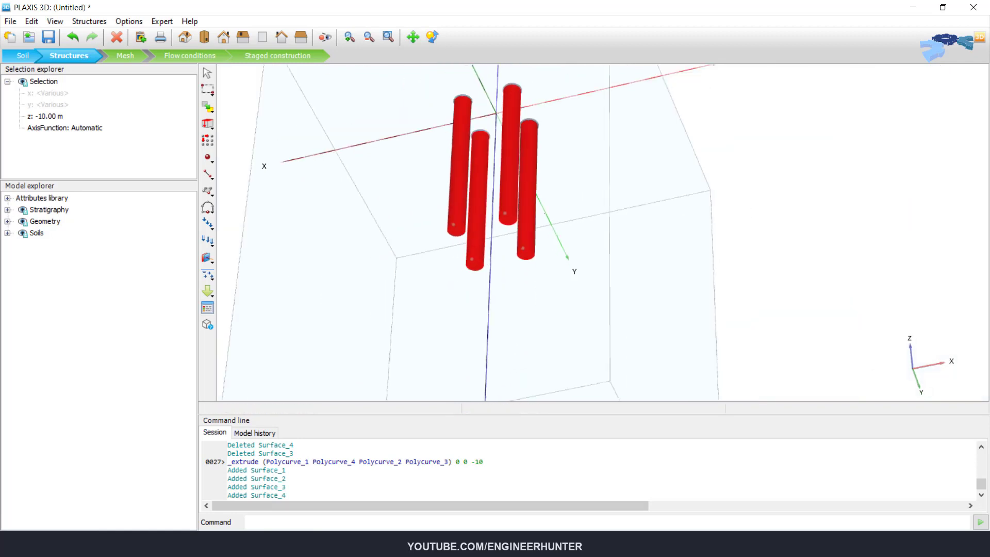
middle_drag(558, 176, 554, 276)
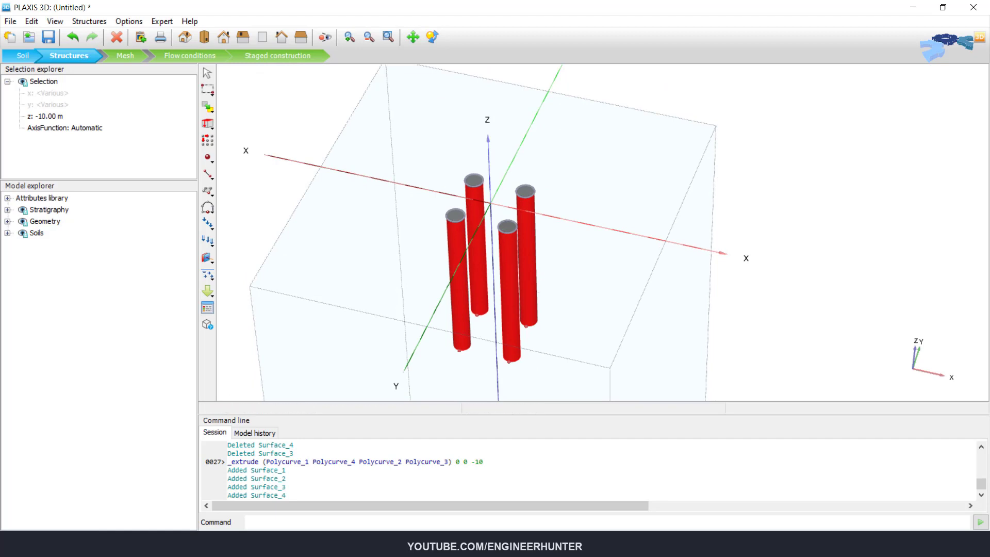
right_click(531, 228)
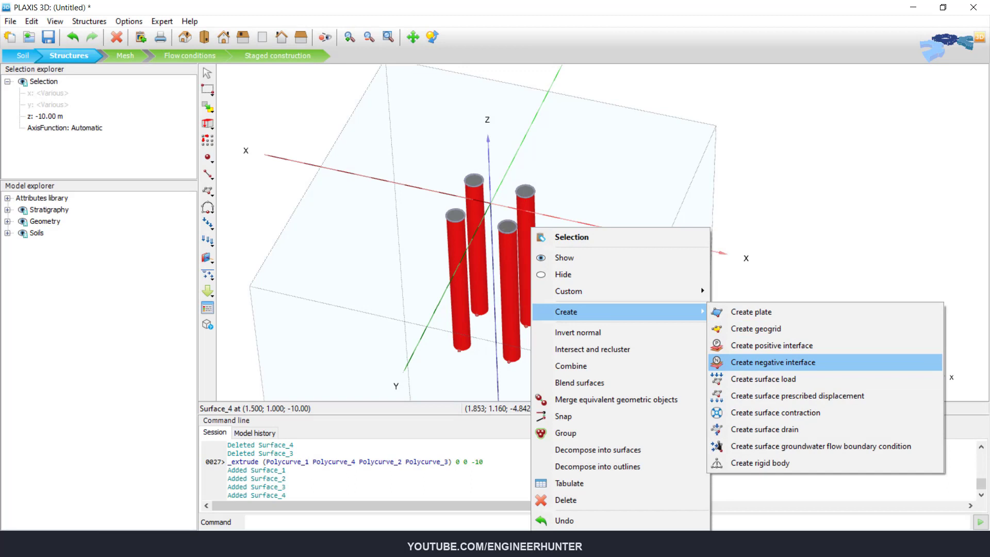
click(773, 362)
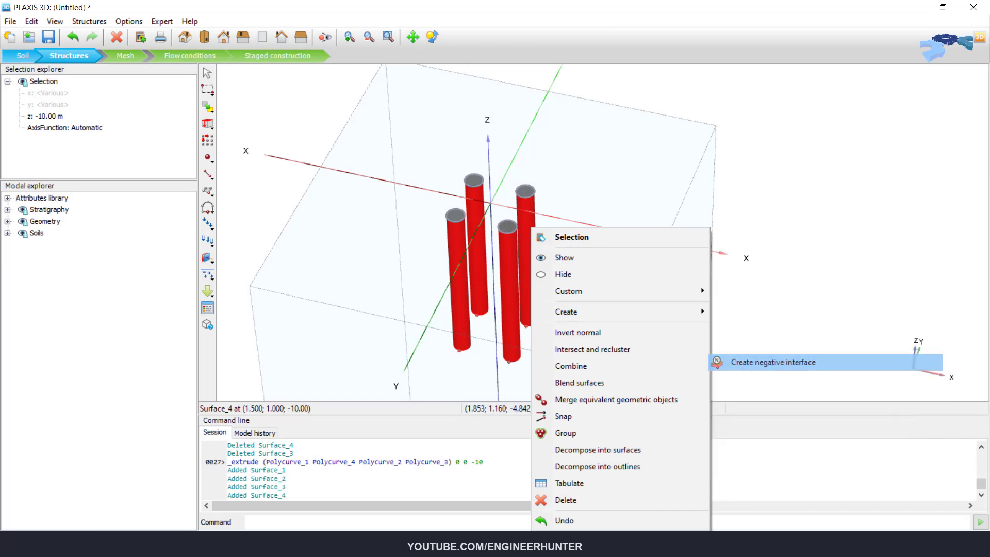
middle_drag(609, 316, 593, 263)
click(593, 263)
- Delete the four circular polycurves at the pile tops
scroll(453, 227, up, 5)
click(477, 268)
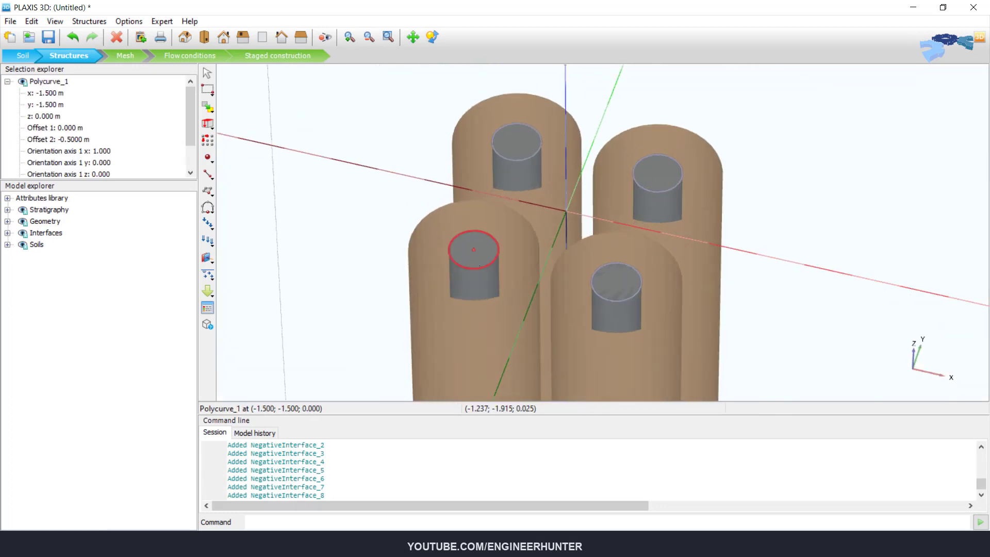
ctrl+click(627, 301)
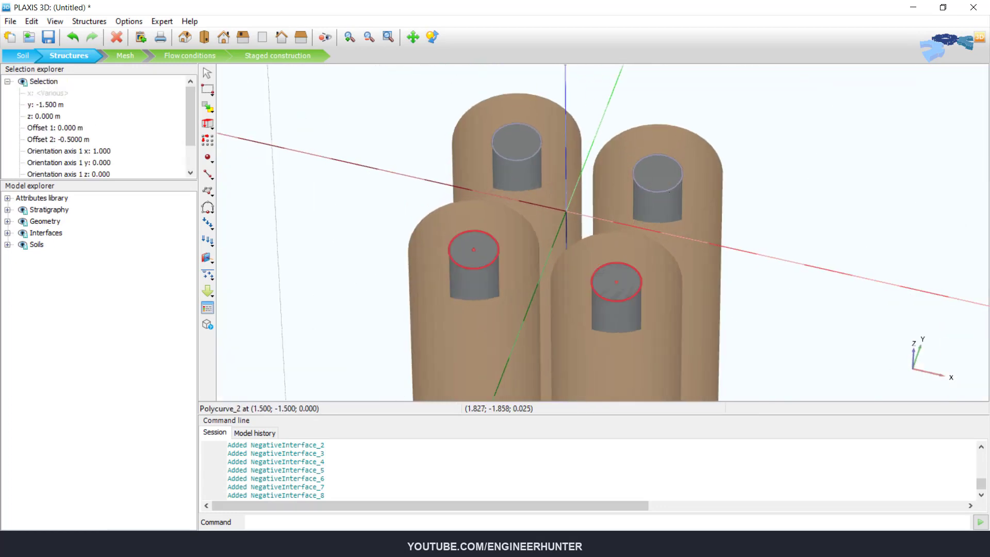
ctrl+click(669, 190)
ctrl+click(530, 159)
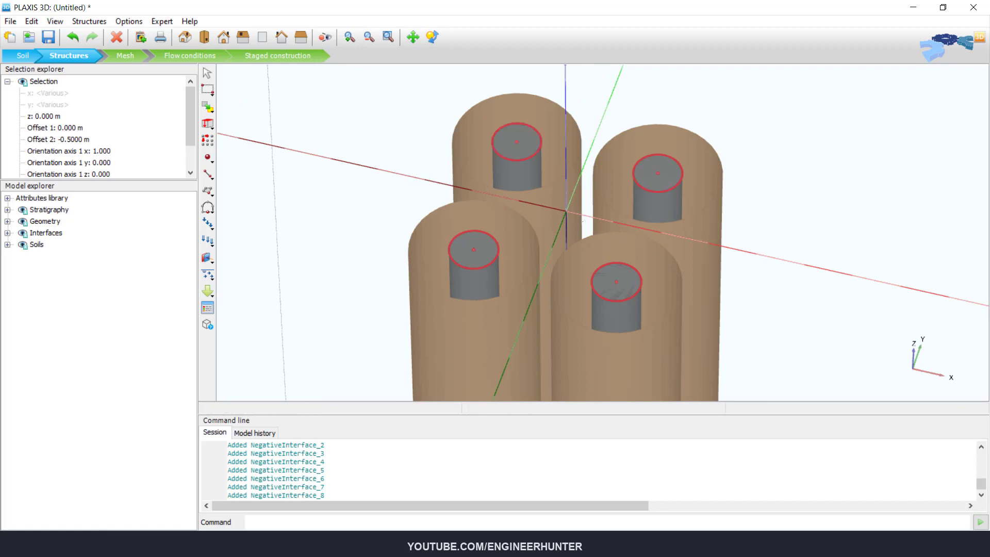
key(Delete)
- Create a square footing surface with corners (-2.5, -2.5, 0), (2.5, -2.5, 0), (2.5, 2.5, 0) and (-2.5, 2.5, 0)
scroll(581, 222, down, 8)
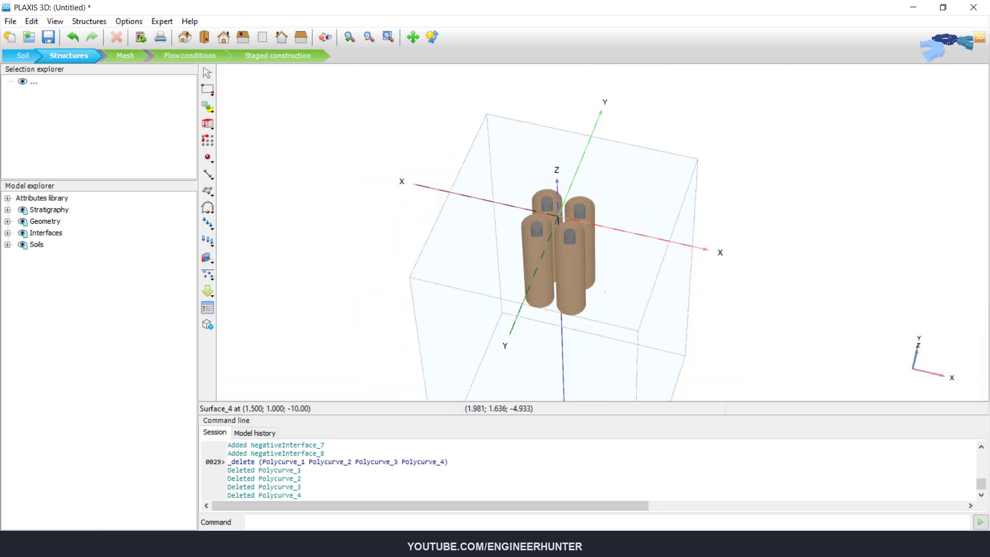
mouse_move(581, 221)
middle_down()
mouse_move(598, 134)
mouse_move(581, 204)
middle_up()
scroll(579, 185, up, 4)
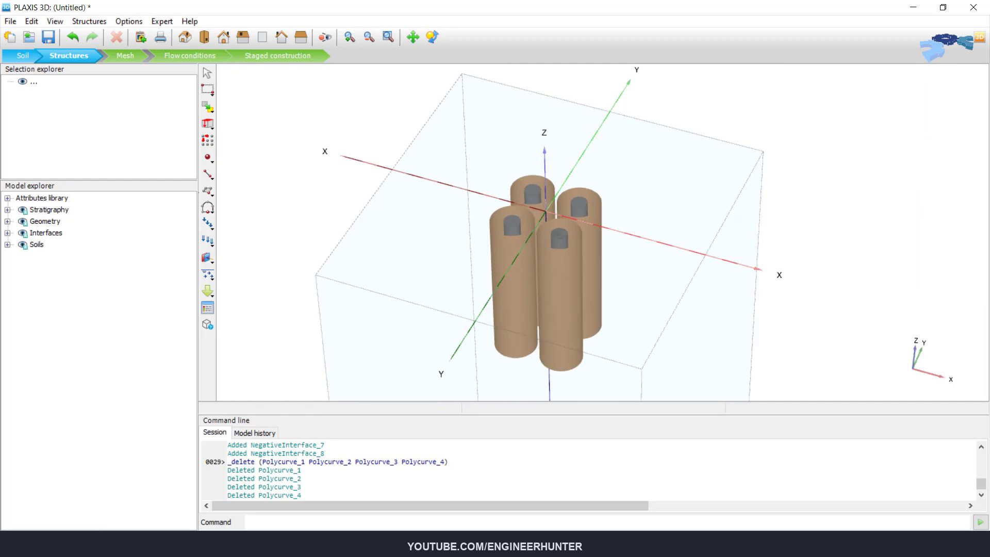
click(208, 191)
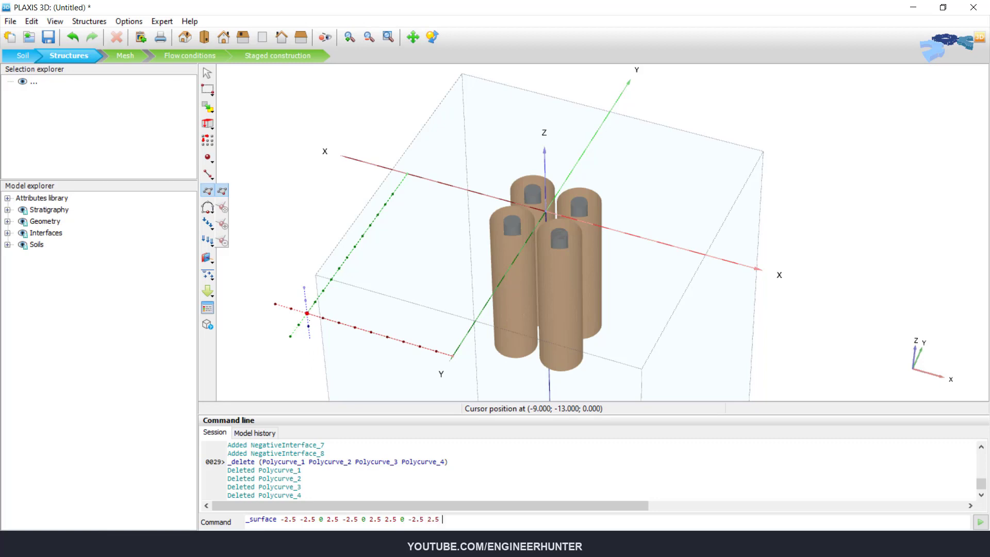
key(Return)
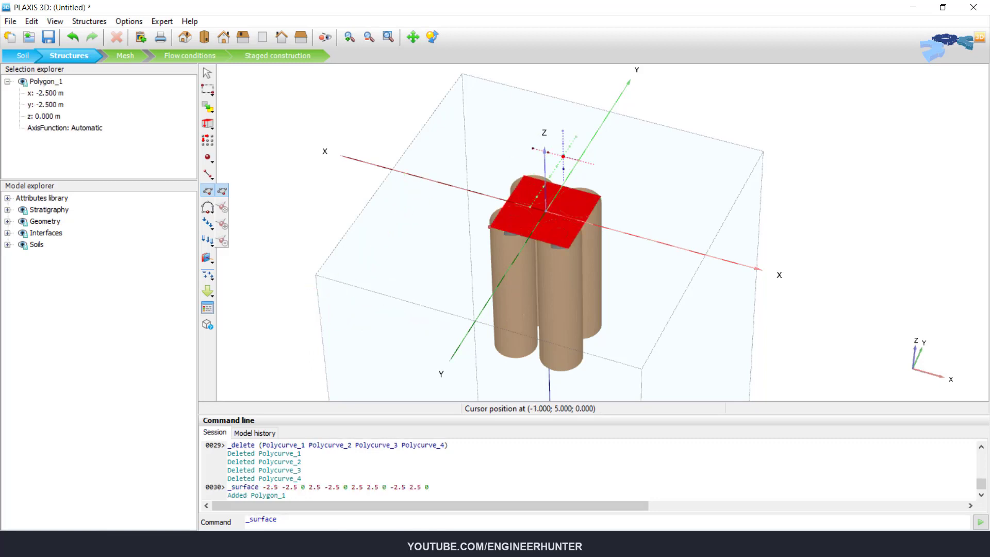
- Create a plate on the square surface over the pile tops
scroll(551, 208, up, 5)
right_click(551, 208)
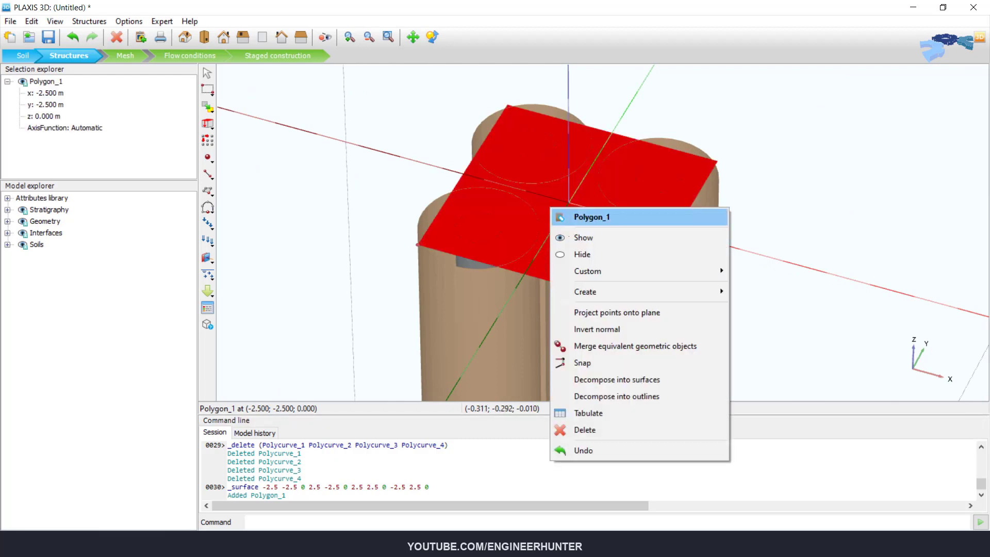
mouse_move(585, 292)
click(770, 292)
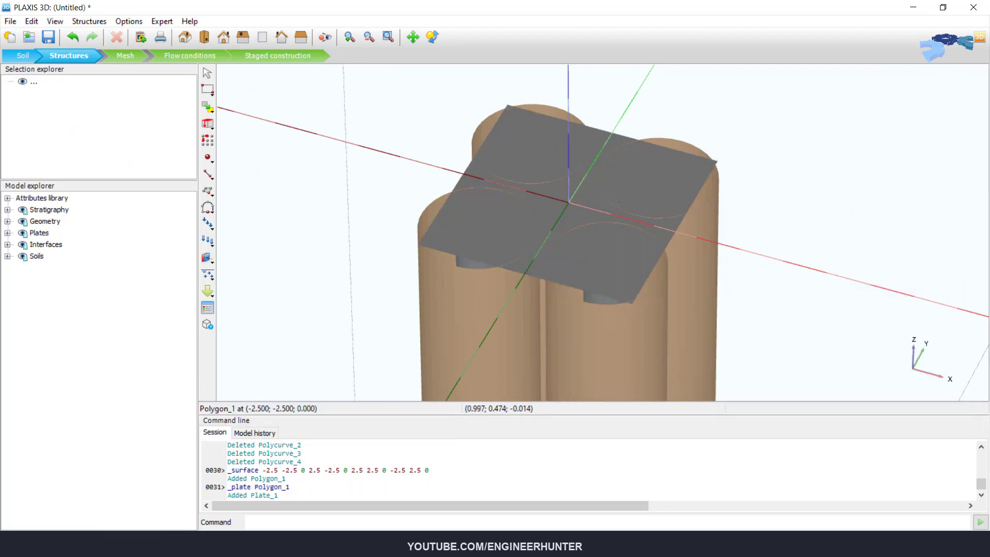
- Assign the Footing material to the square plate over the piles
scroll(554, 206, down, 3)
click(552, 208)
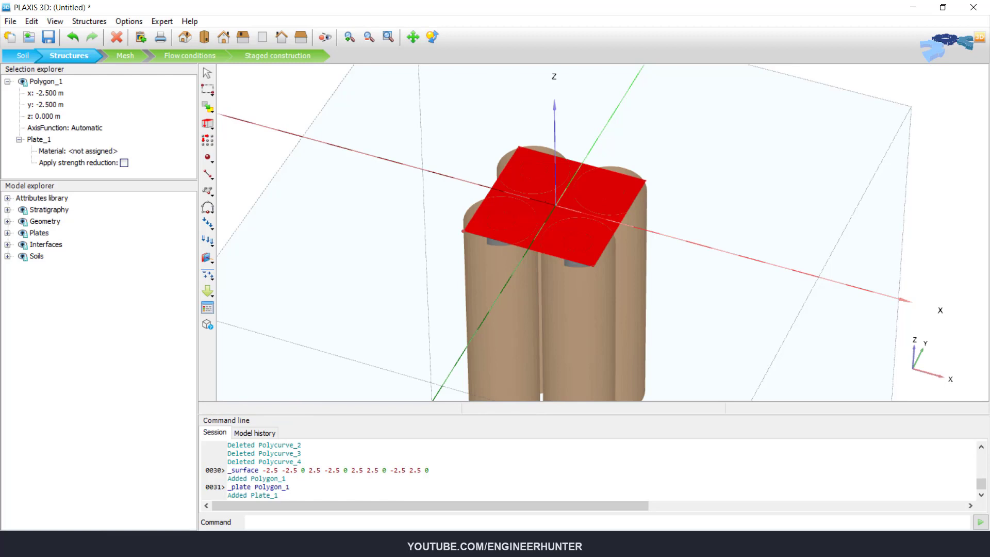
click(109, 151)
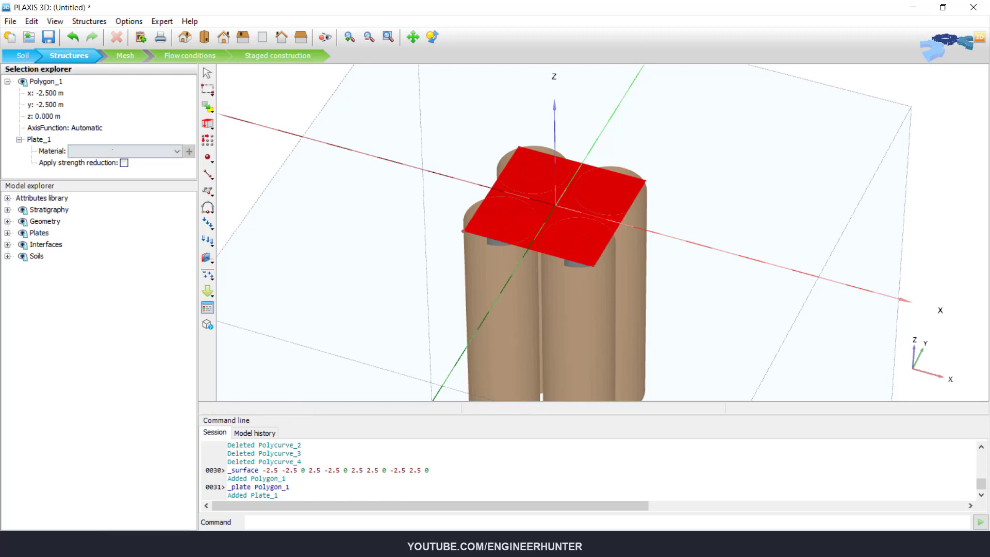
click(125, 151)
click(121, 164)
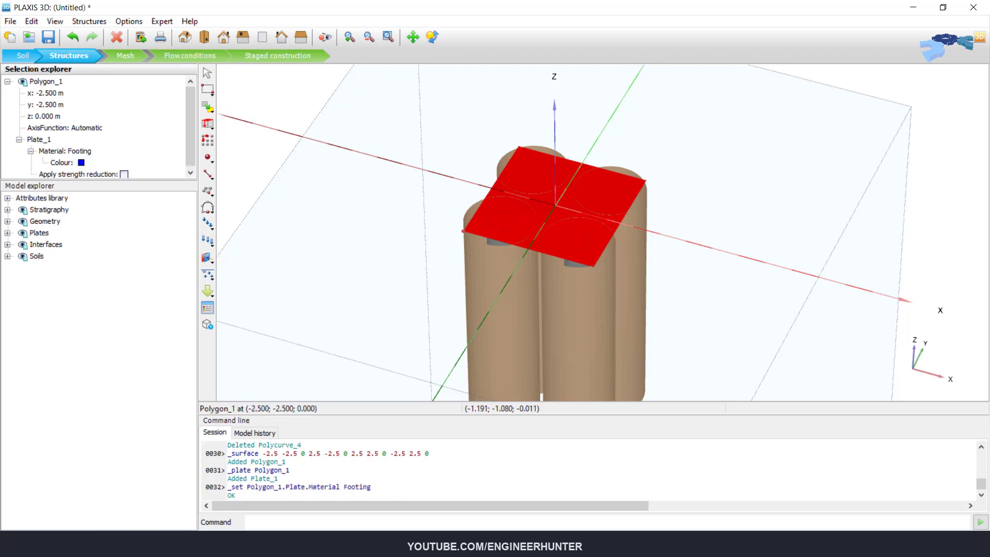
click(706, 181)
scroll(600, 196, down, 4)
scroll(601, 197, up, 4)
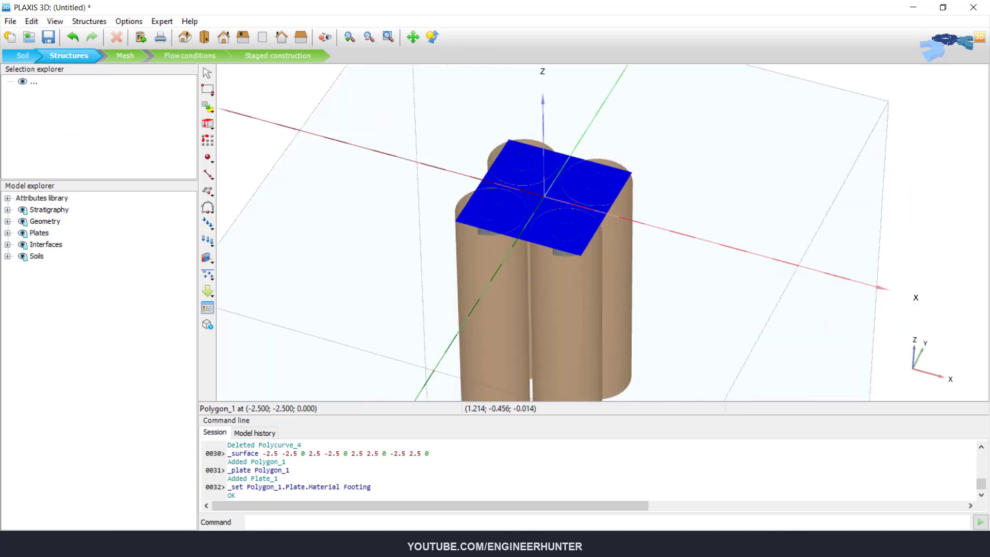
click(543, 204)
key(Escape)
scroll(619, 236, down, 3)
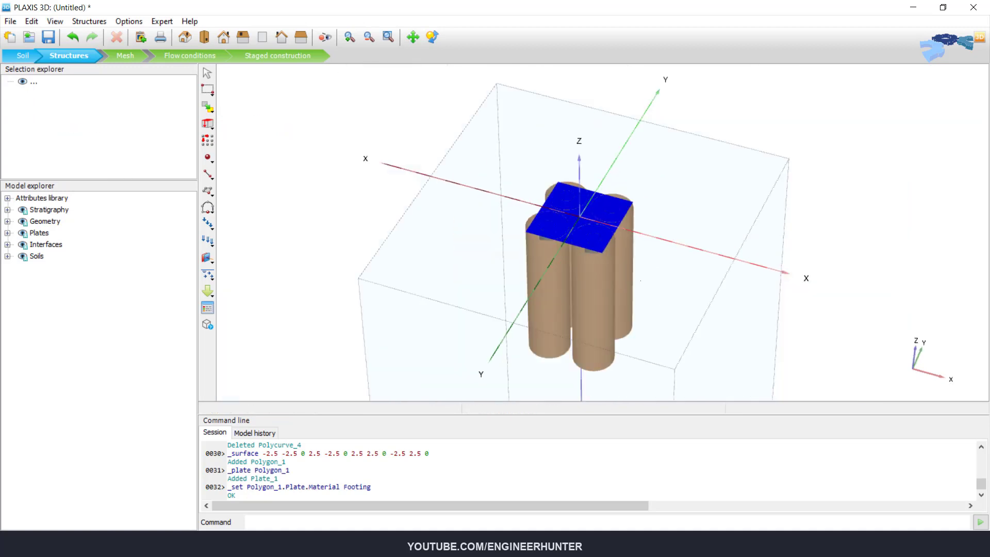
mouse_move(625, 238)
middle_down()
mouse_move(624, 139)
mouse_move(620, 235)
middle_up()
scroll(619, 235, up, 1)
scroll(622, 234, up, 2)
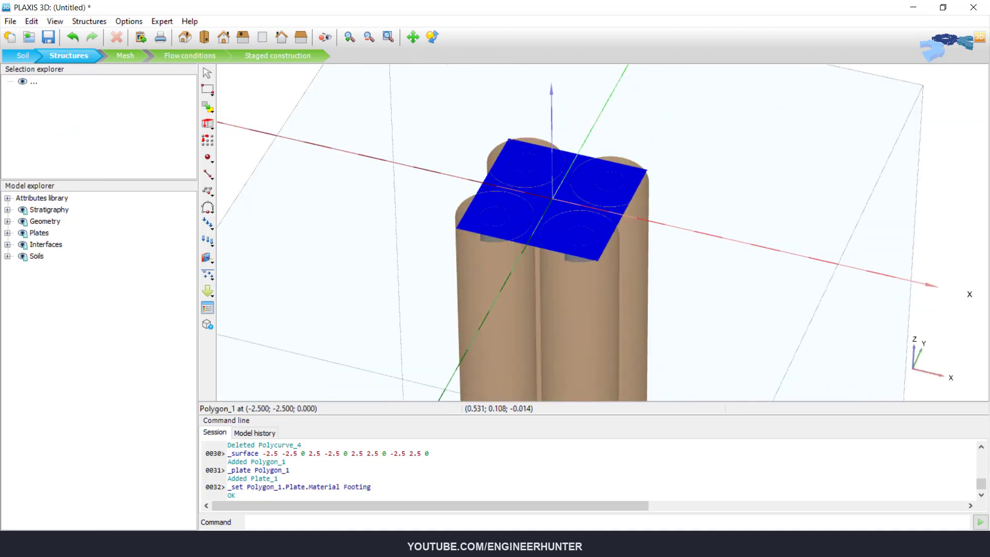
- Try a positive interface on the footing surface and undo it
click(621, 234)
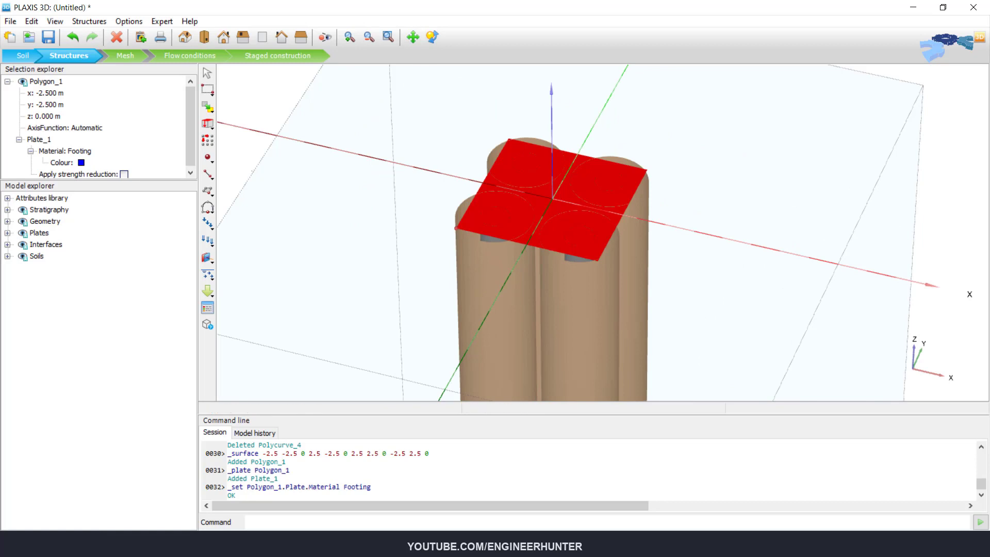
right_click(567, 201)
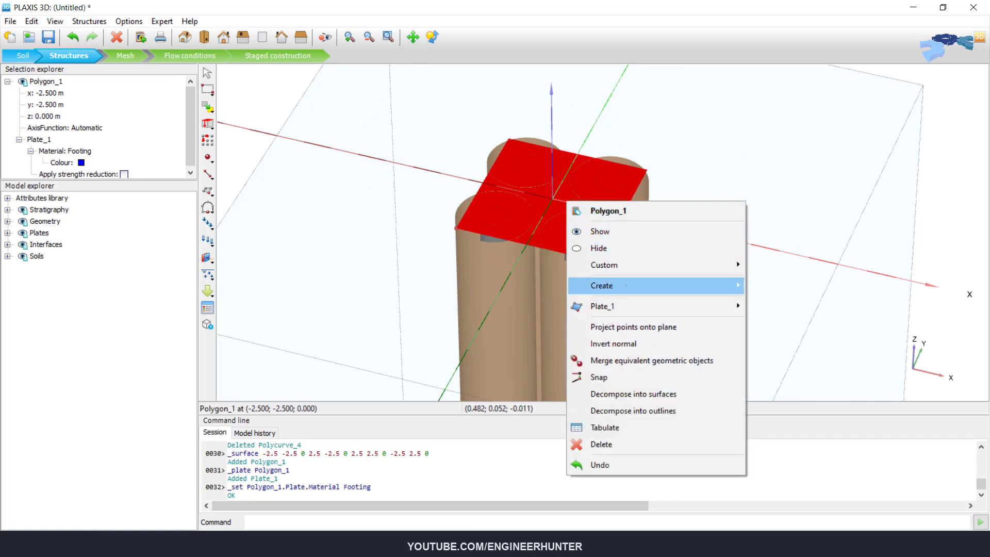
mouse_move(602, 285)
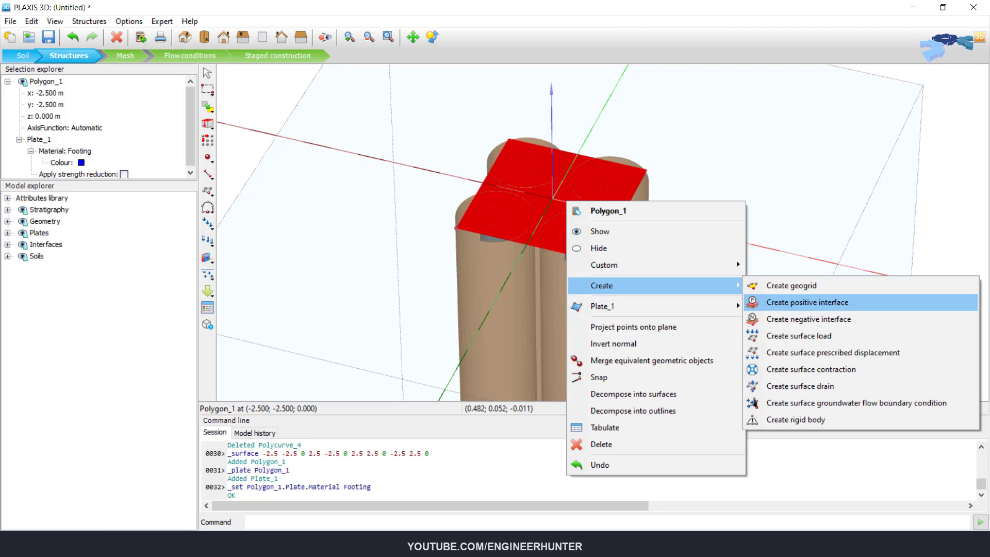
click(808, 303)
key(Escape)
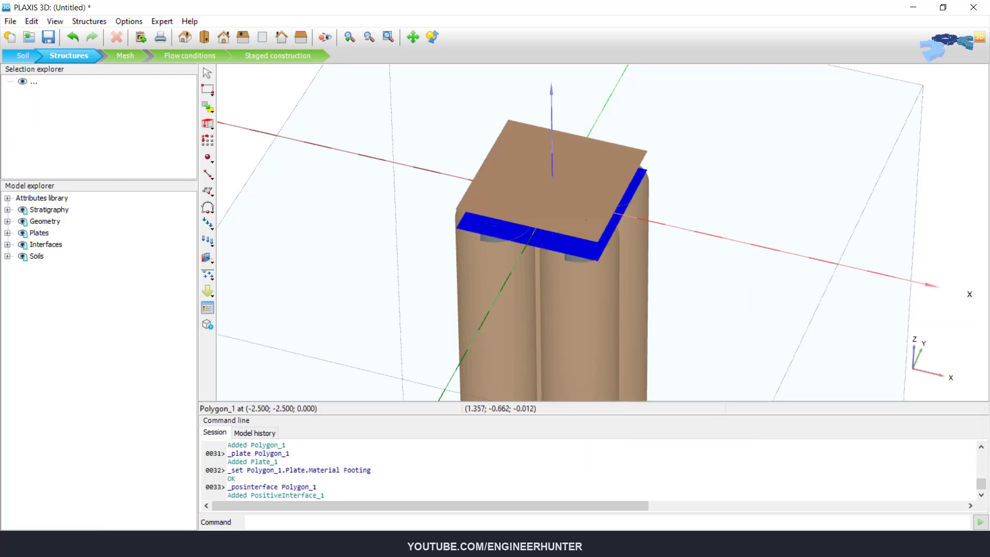
key(ctrl+z)
- Create a negative interface on the underside of the footing surface
click(562, 199)
click(562, 199)
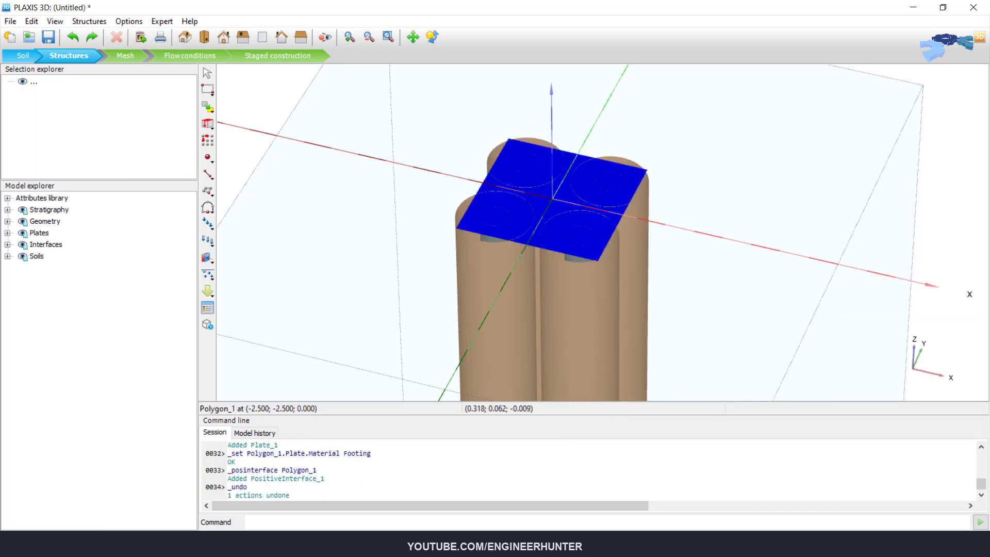
right_click(561, 199)
mouse_move(665, 284)
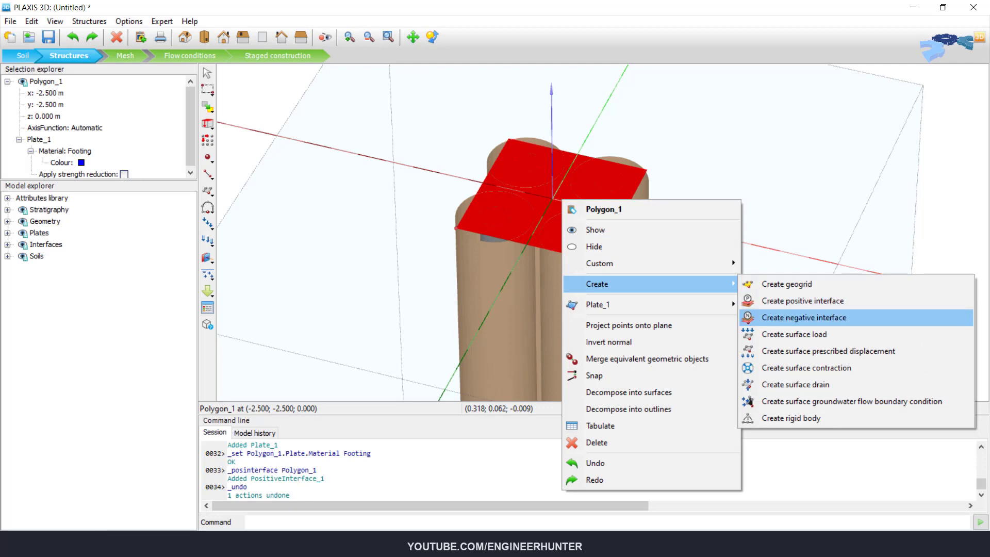
click(804, 317)
key(Escape)
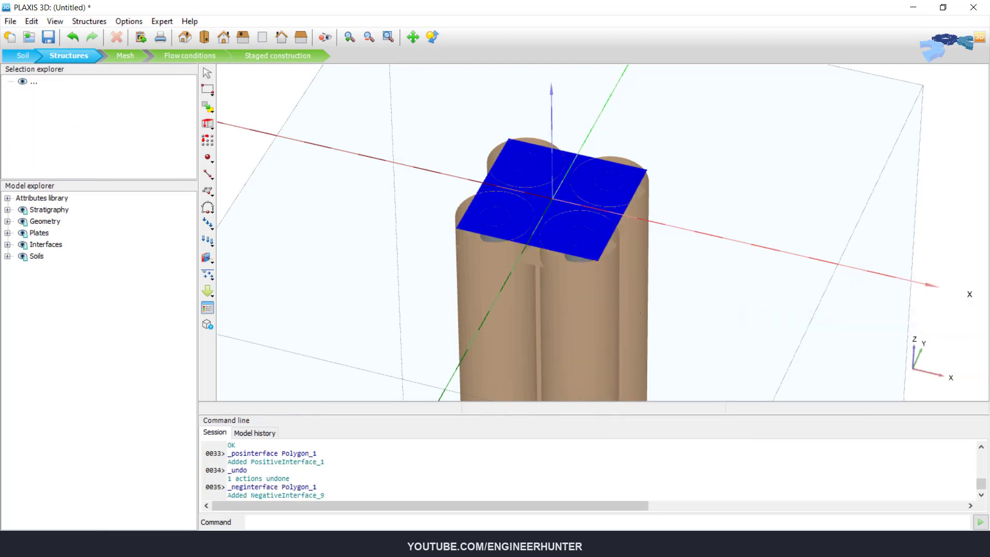
- Examine the footing surface and its negative interface on top of the four piles from several views
middle_drag(636, 221, 530, 193)
scroll(531, 193, up, 5)
scroll(530, 193, down, 4)
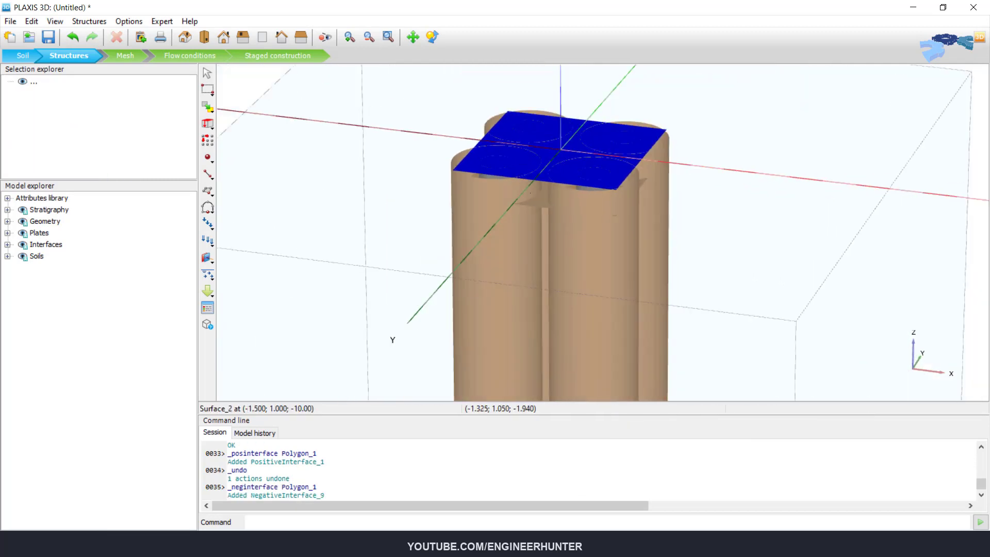
click(541, 201)
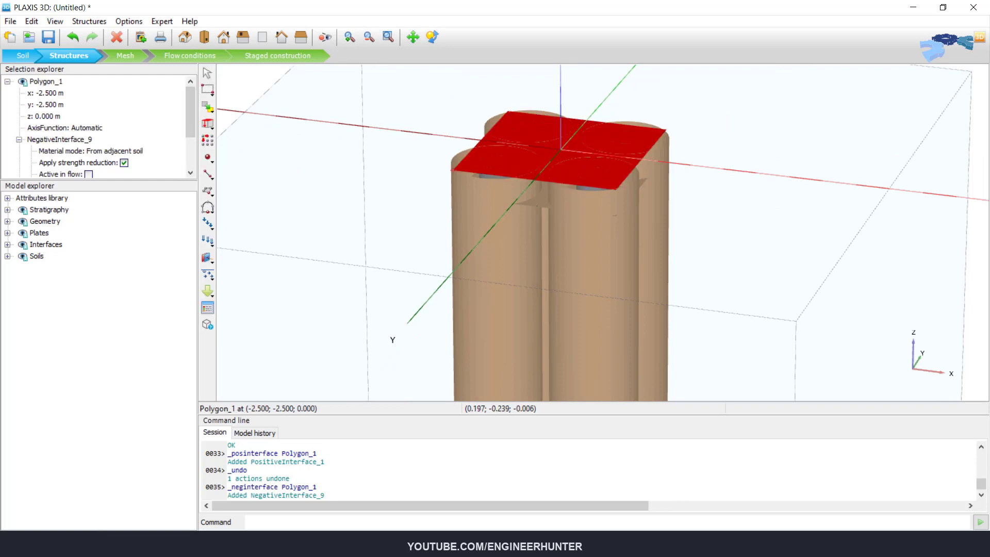
key(Escape)
scroll(548, 203, down, 5)
middle_drag(548, 203, 582, 269)
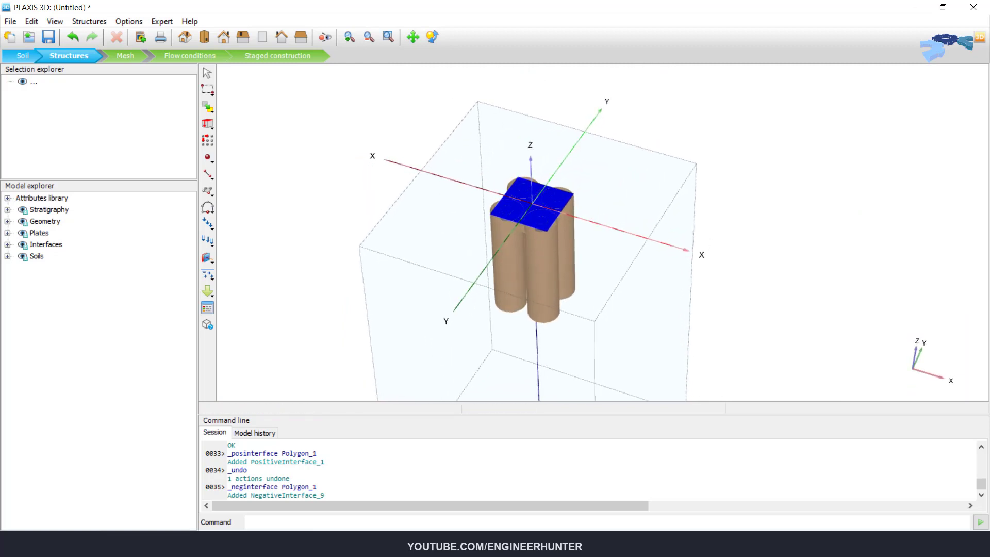
scroll(517, 189, up, 2)
scroll(516, 189, up, 1)
scroll(516, 189, down, 2)
scroll(537, 292, up, 1)
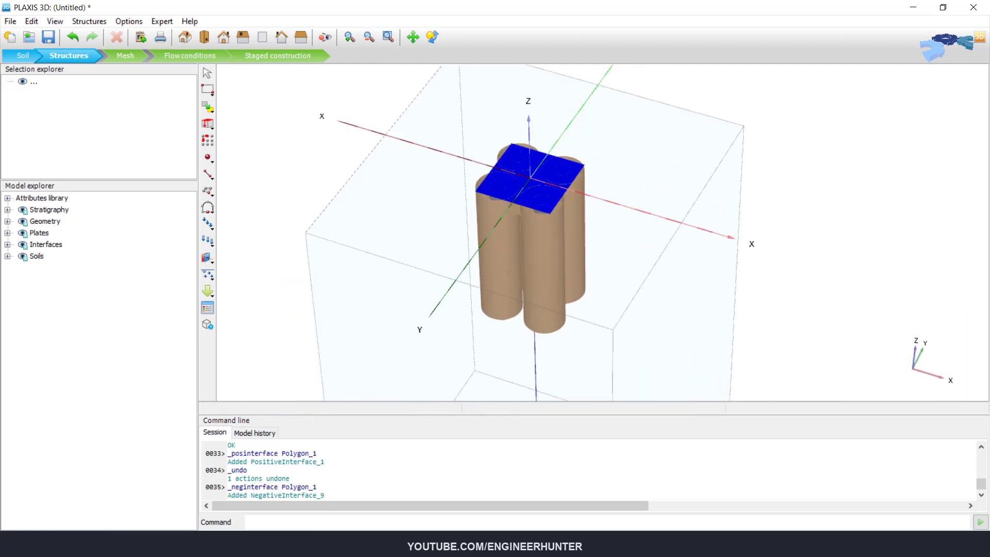
scroll(523, 177, up, 2)
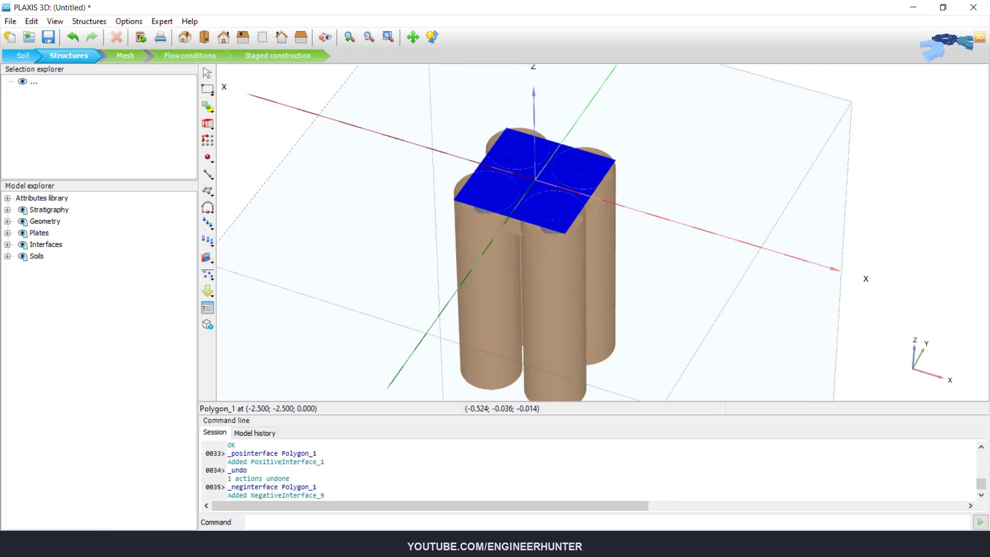
scroll(526, 177, down, 2)
- Create a point load at the centre of the footing plate, at coordinates 0, 0, 0
click(207, 158)
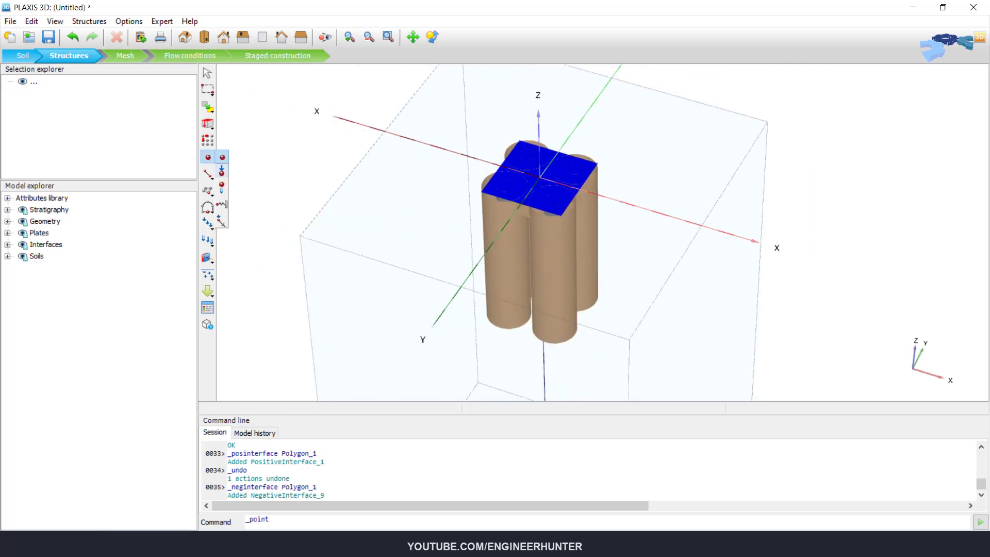
click(222, 171)
scroll(536, 181, up, 3)
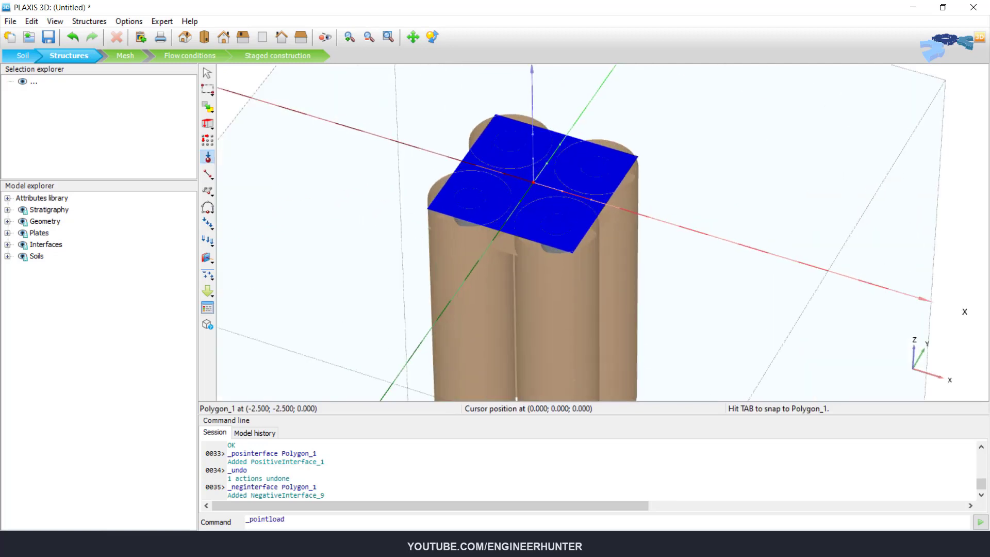
click(533, 182)
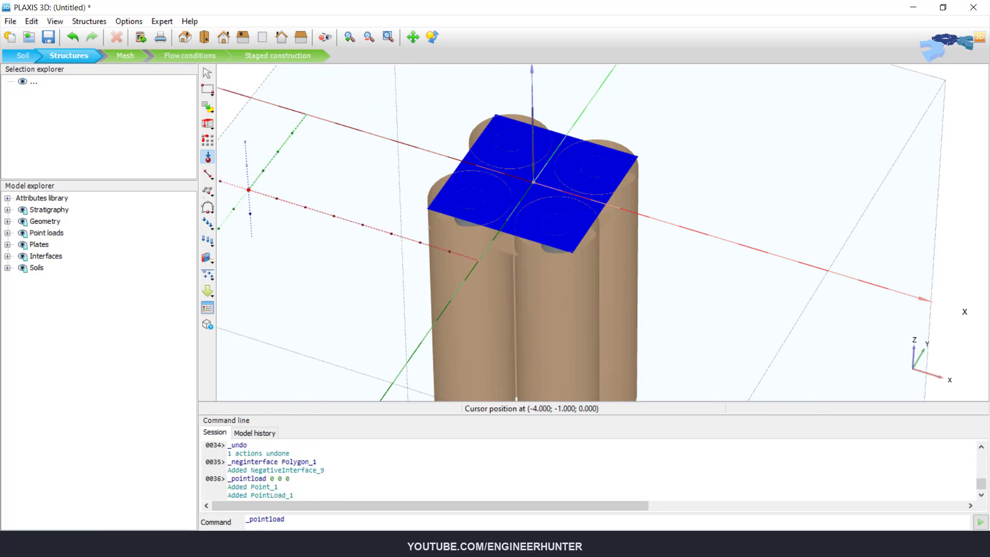
key(Escape)
- Set the vertical component Fz of the point load at the footing centre to -5000 kN
click(534, 182)
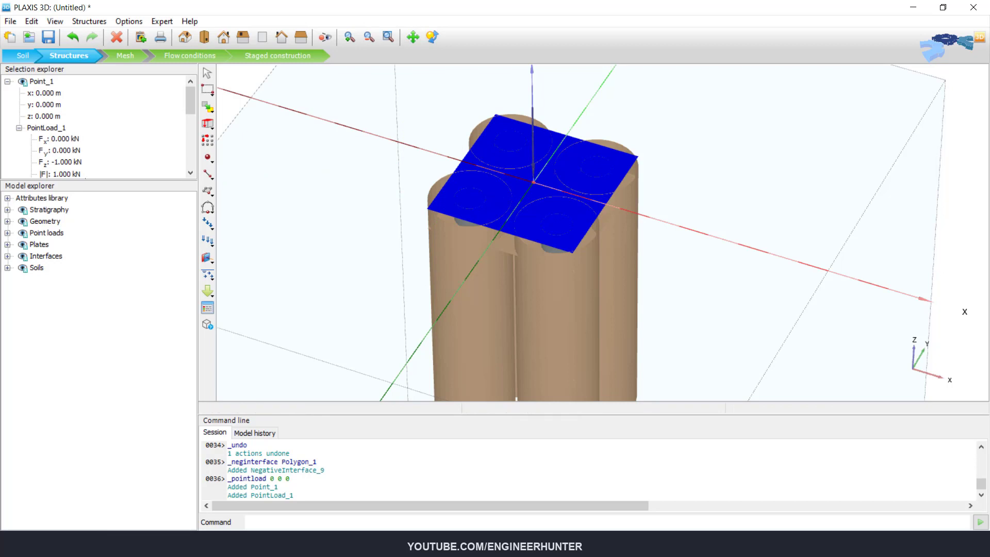
drag(85, 179, 76, 284)
click(67, 163)
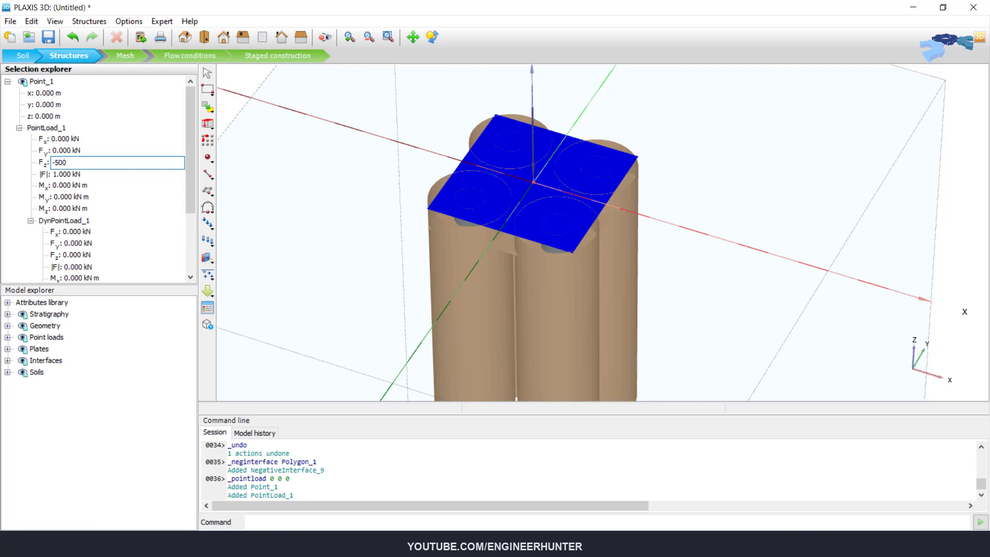
text(-5000)
key(Tab)
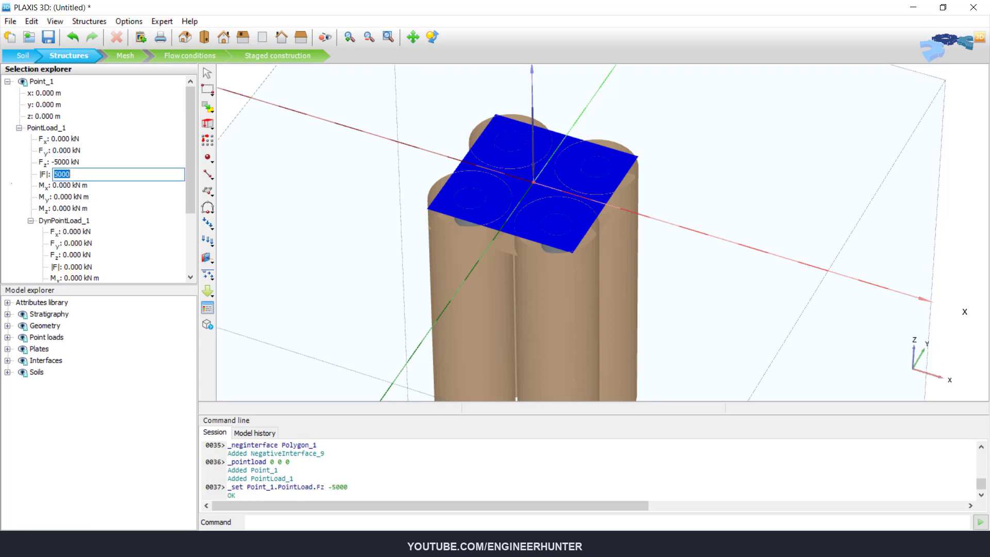
key(Escape)
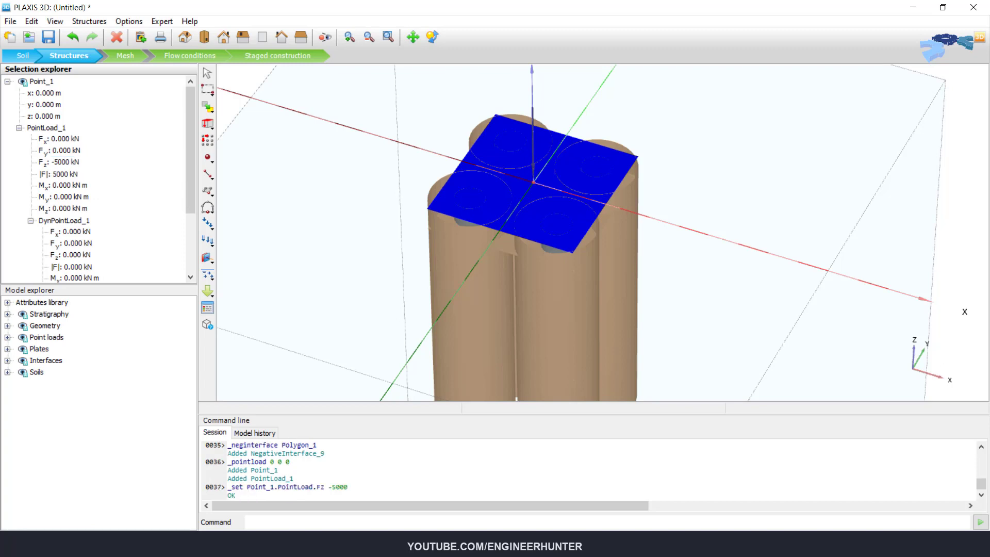
click(65, 139)
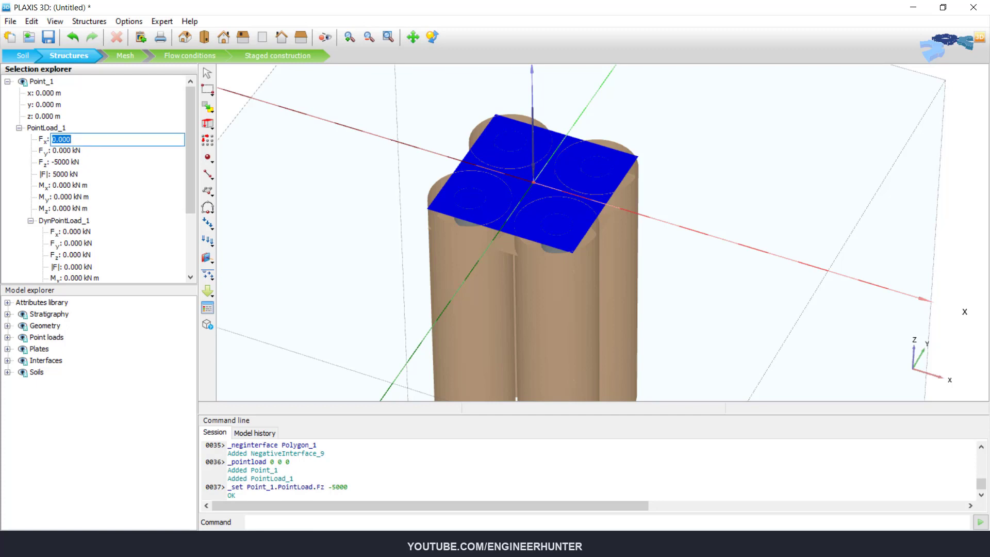
key(Escape)
scroll(420, 174, down, 1)
click(416, 177)
- Examine the point load on the footing plate and the pile group below it within the soil volume
scroll(417, 176, down, 2)
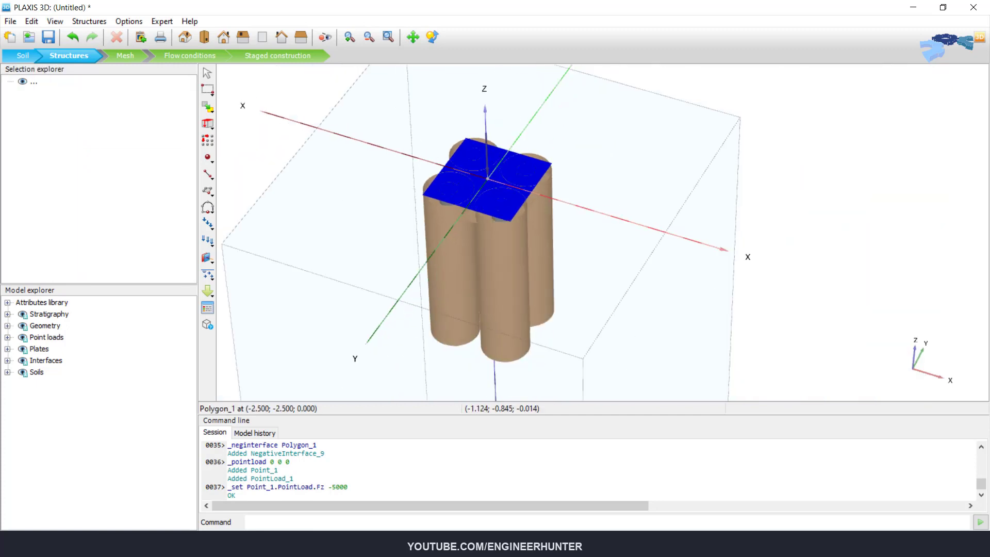
scroll(489, 181, up, 3)
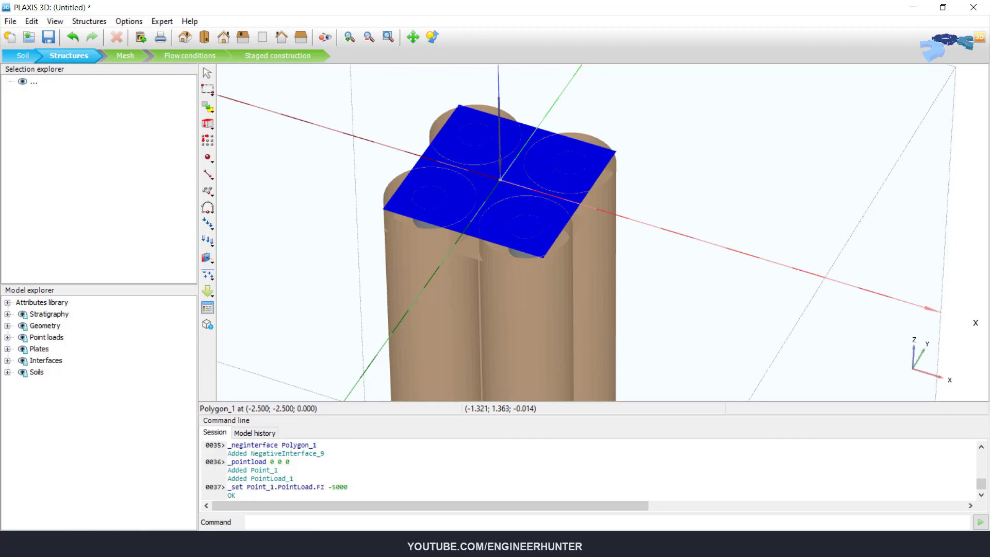
scroll(521, 237, down, 5)
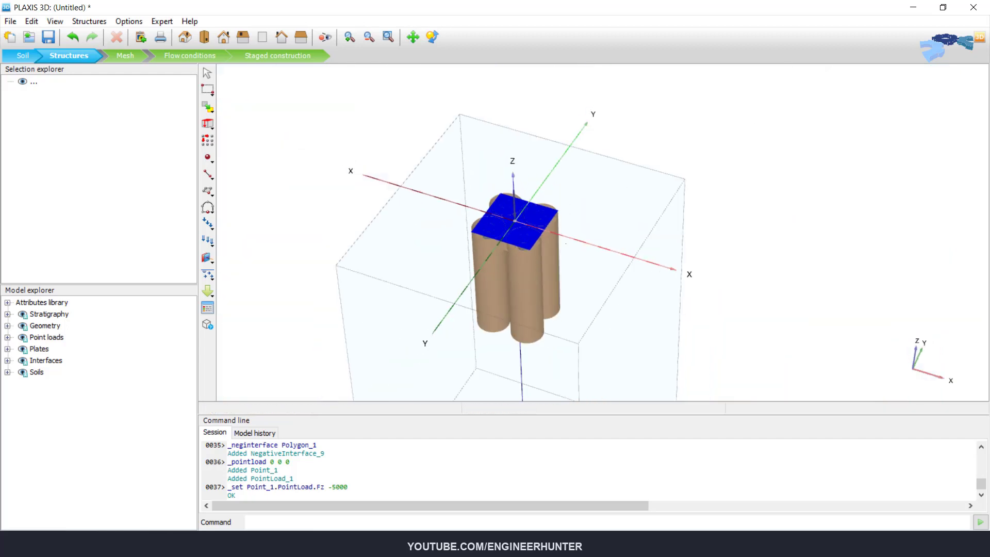
mouse_move(566, 243)
middle_down()
mouse_move(568, 201)
mouse_move(575, 230)
middle_up()
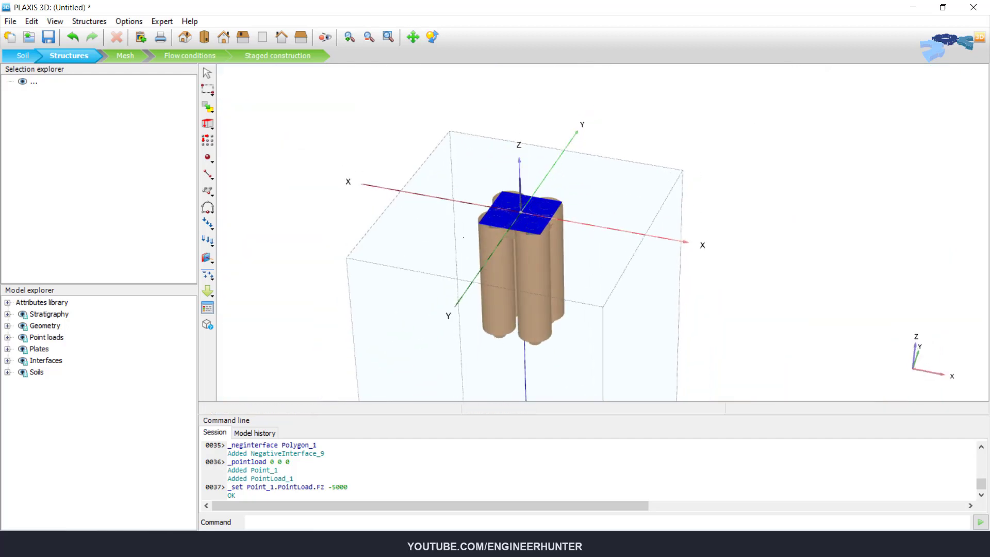
scroll(539, 269, up, 2)
scroll(503, 173, up, 1)
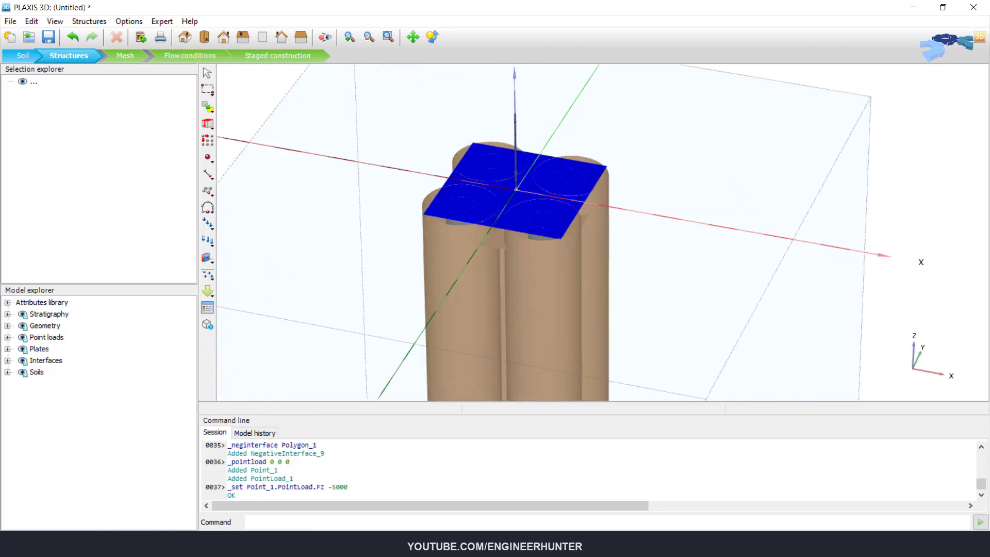
scroll(516, 186, down, 2)
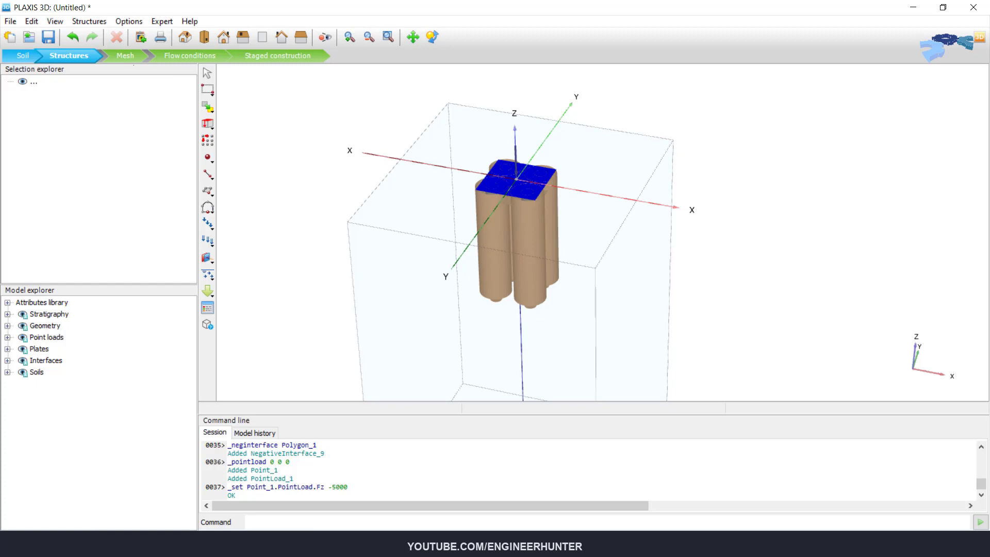
scroll(540, 191, down, 1)
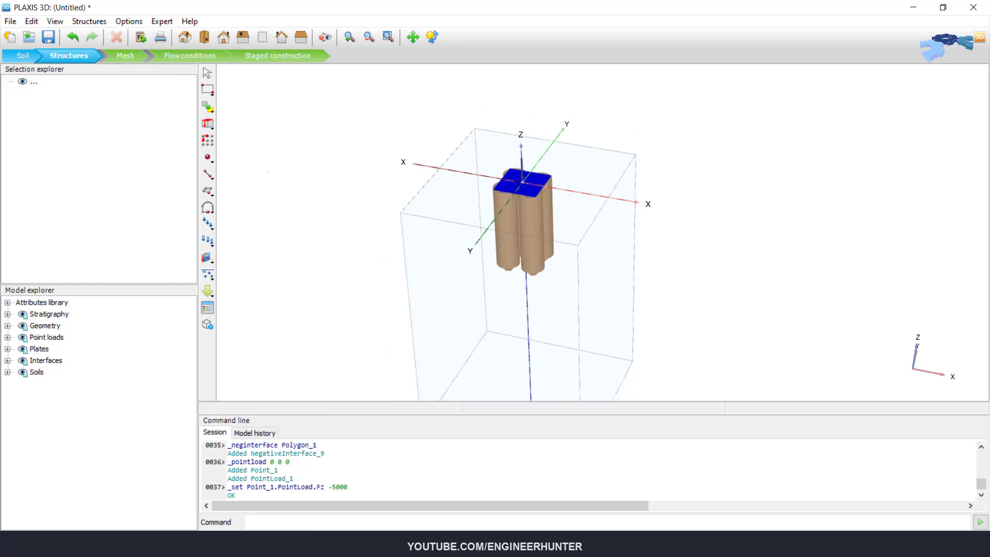
- Switch to mesh mode and generate the finite element mesh of the piled footing model
click(125, 55)
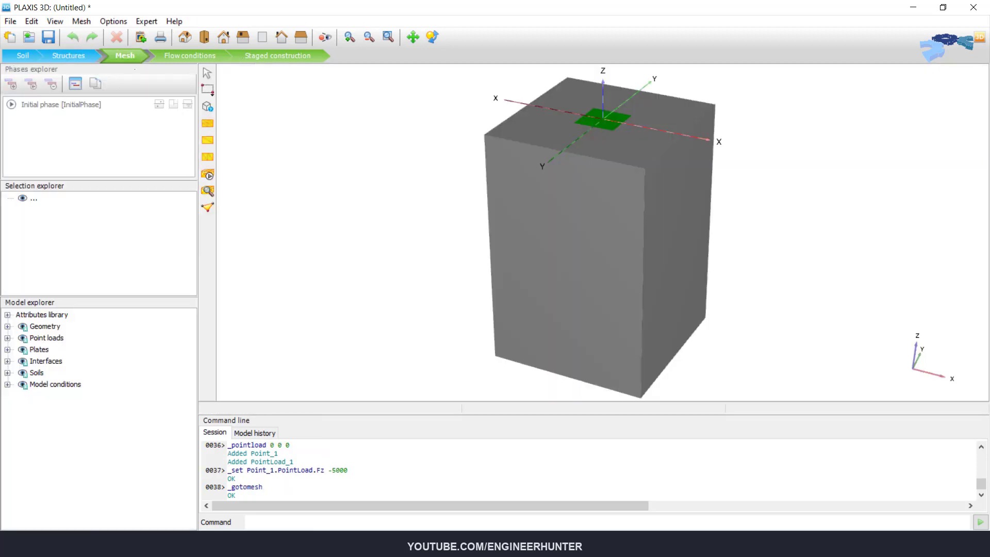
click(207, 176)
click(518, 342)
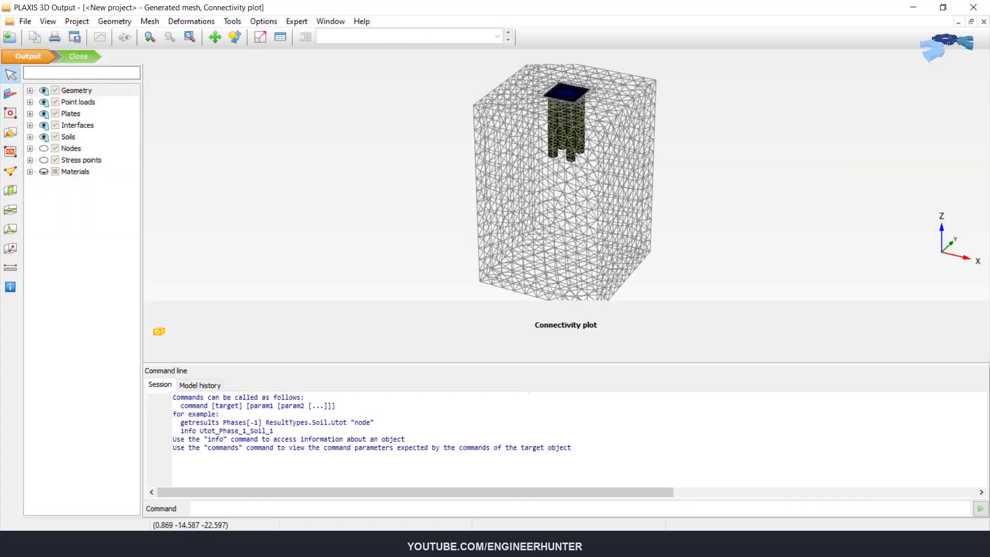
- Inspect the generated mesh of the soil, piles and footing in the connectivity plot with material colours displayed
scroll(579, 89, up, 3)
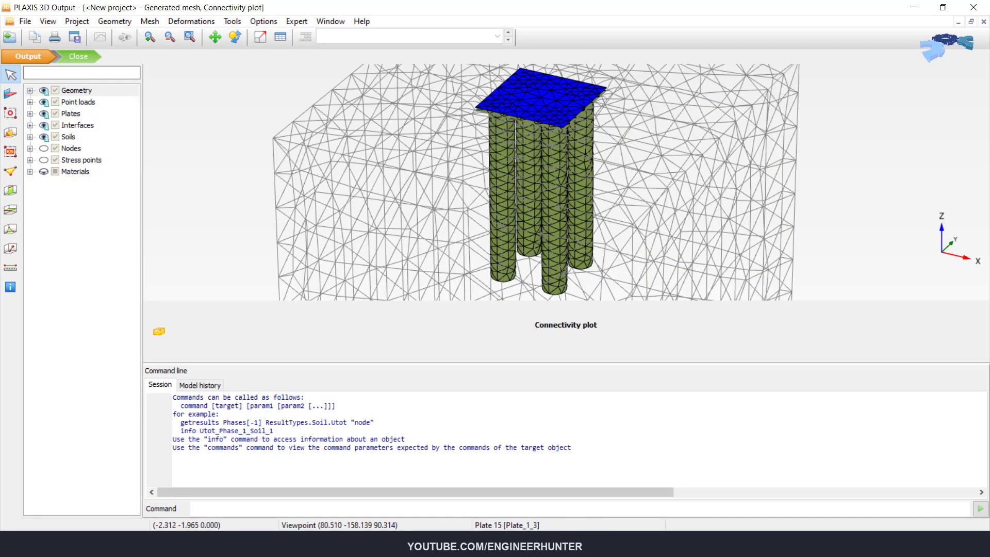
scroll(531, 108, down, 5)
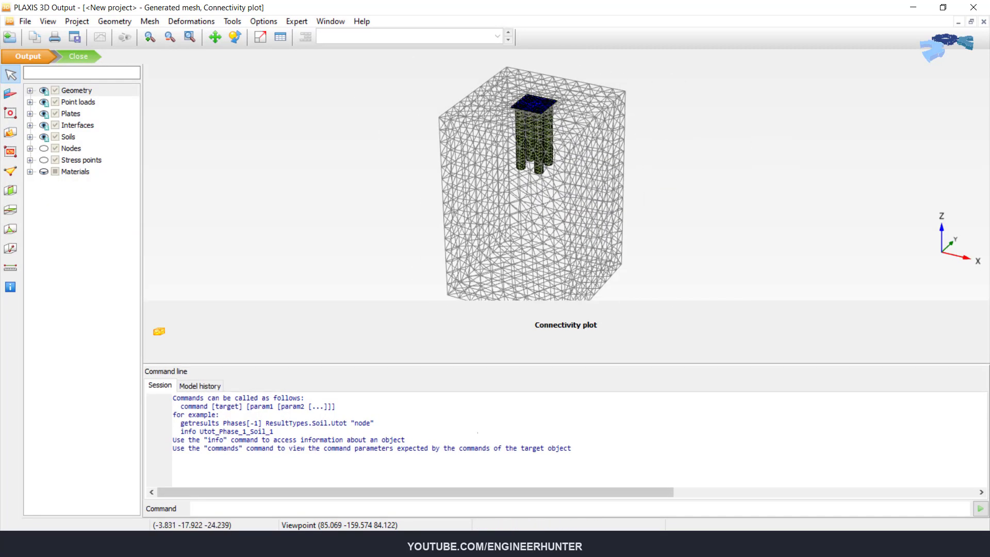
click(150, 21)
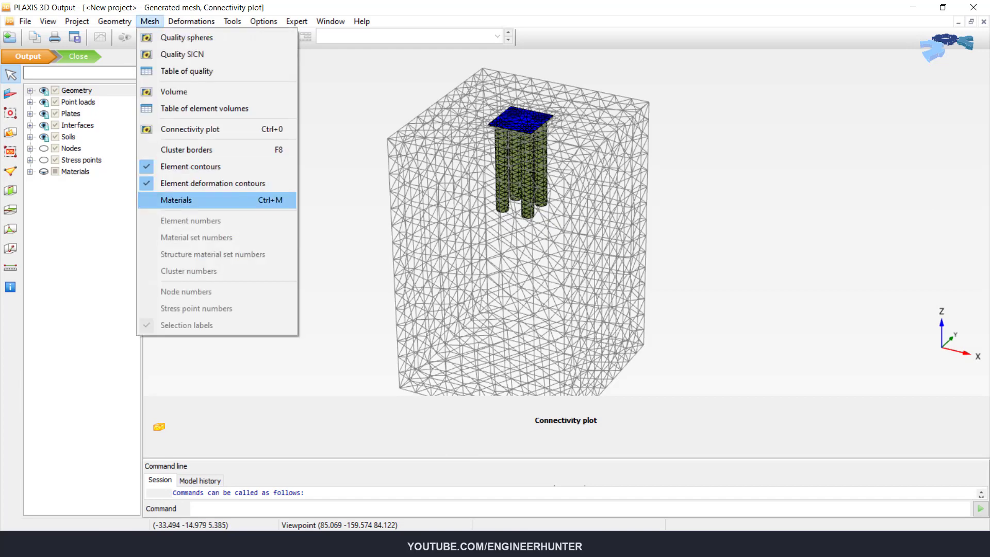
click(176, 201)
scroll(545, 211, down, 1)
scroll(545, 211, up, 1)
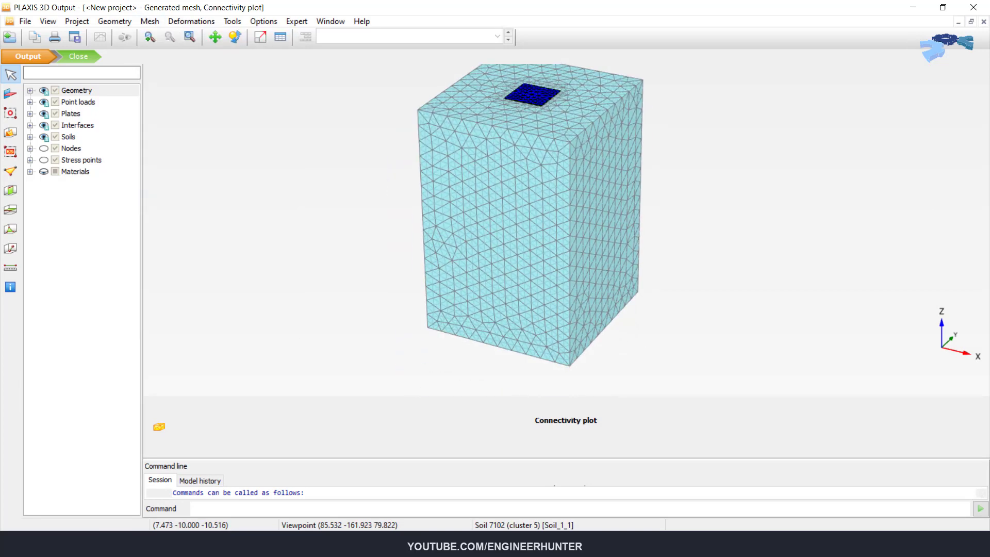
middle_drag(495, 101, 492, 135)
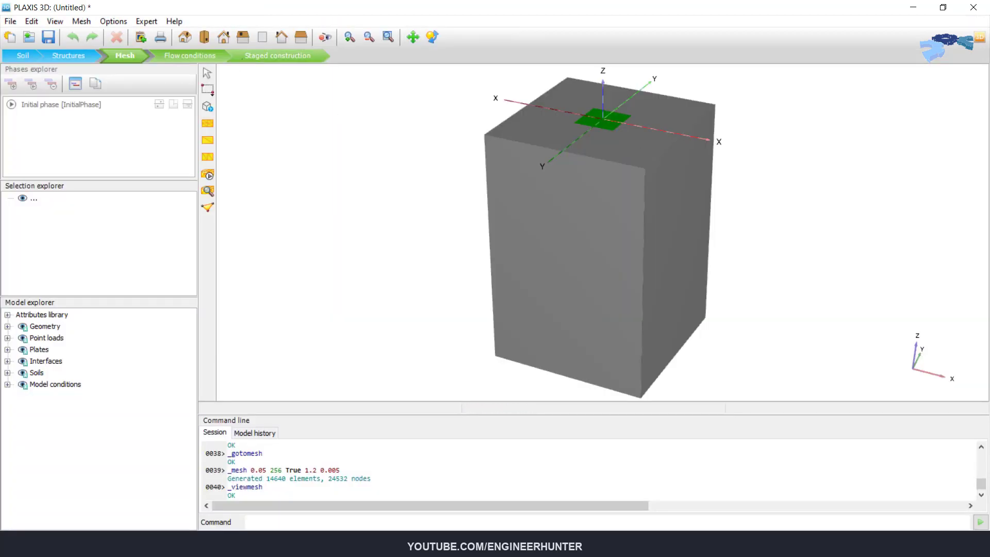
- Switch to staged construction, add a calculation phase following the initial phase and make it the current phase
click(261, 56)
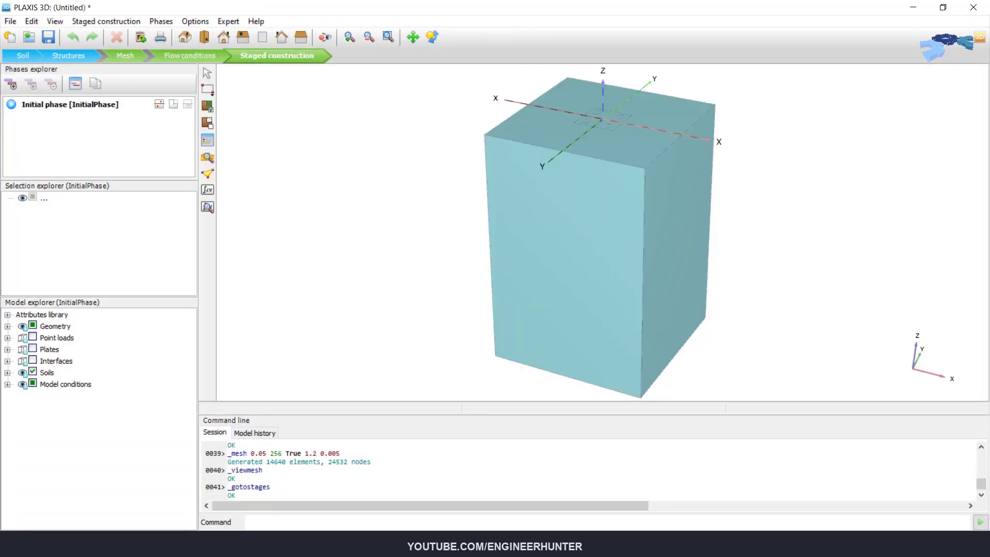
click(49, 135)
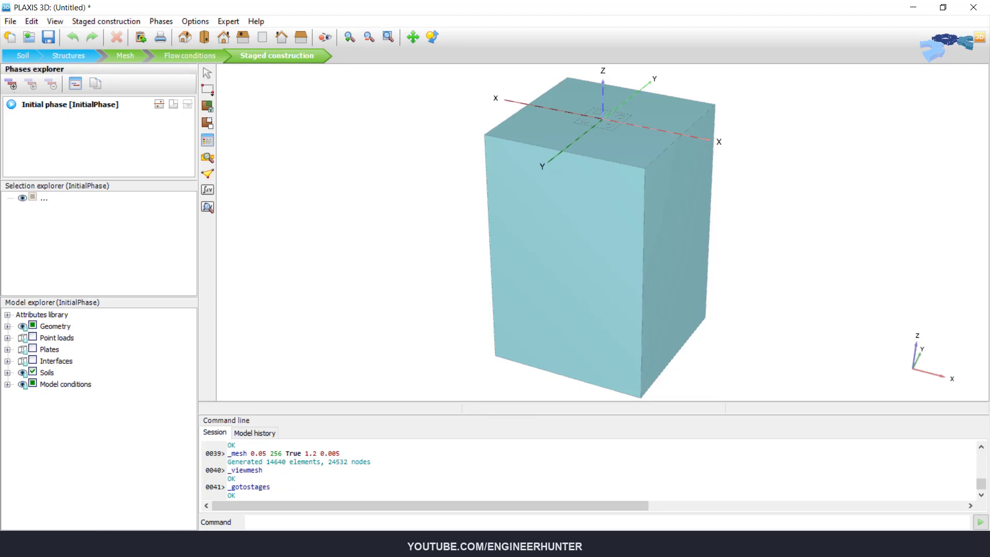
click(11, 84)
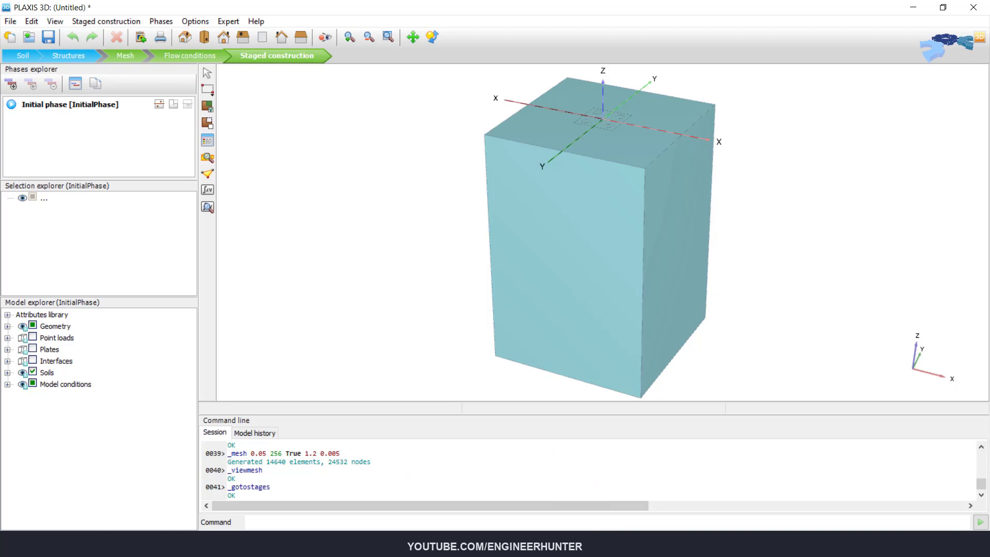
click(67, 123)
click(11, 84)
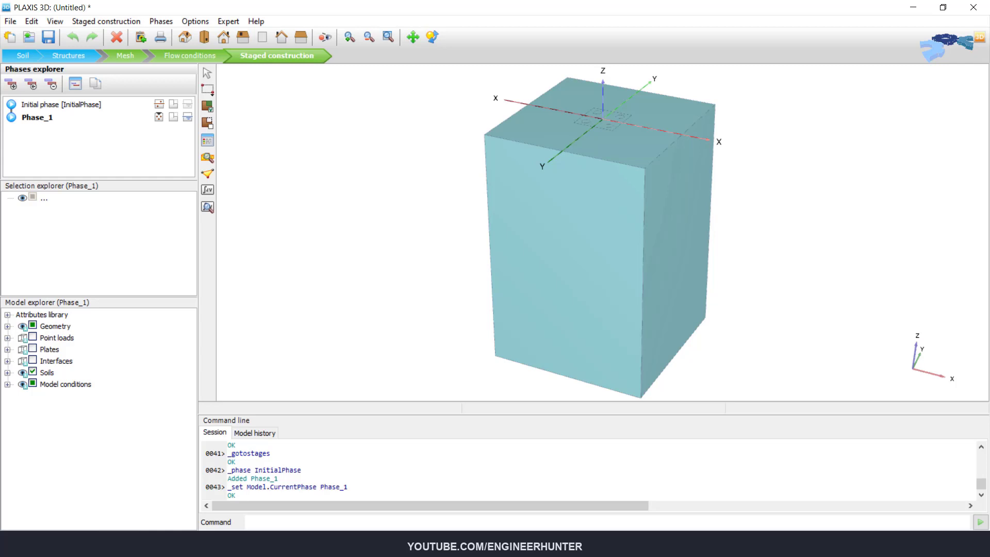
- Hide the soil volume surrounding the piles so that the four pile volumes can be selected
click(452, 132)
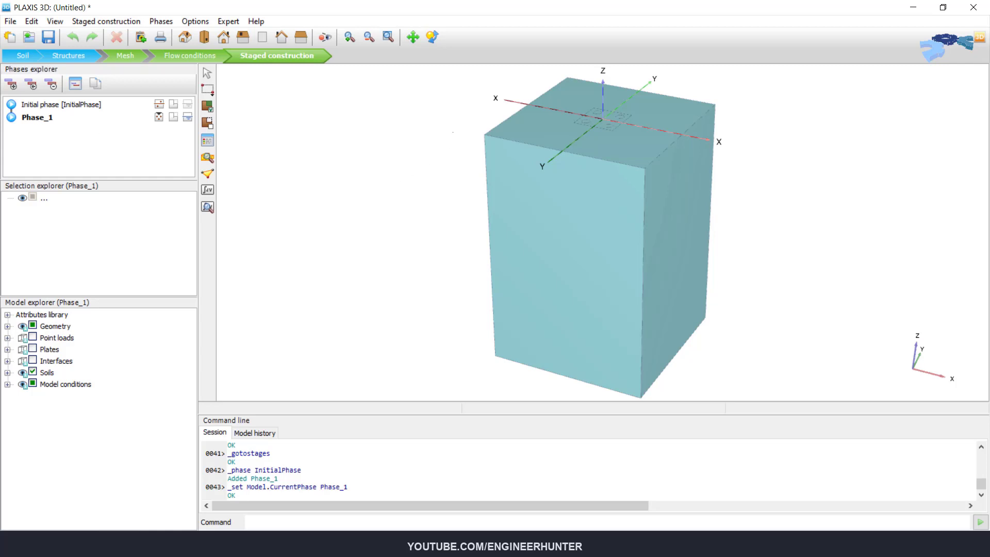
click(503, 140)
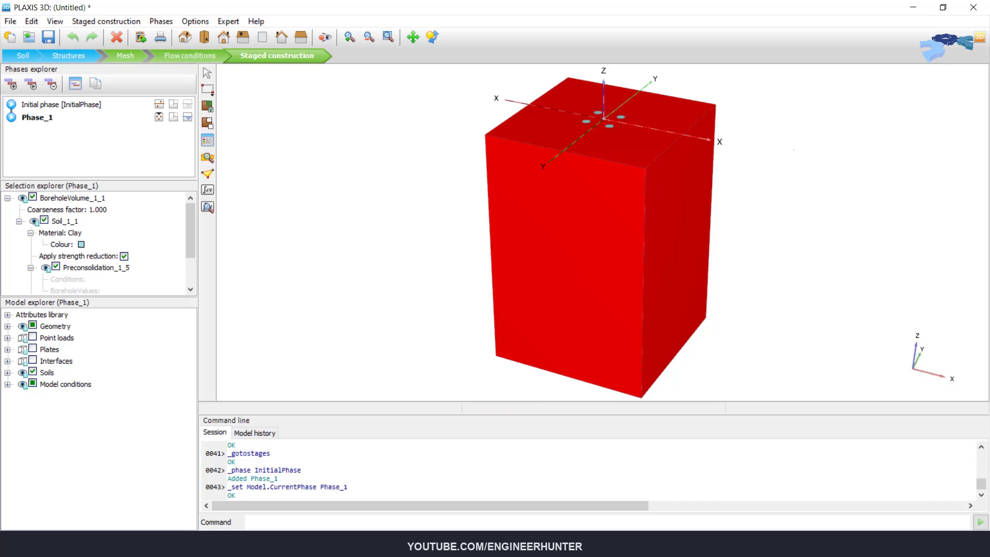
click(725, 181)
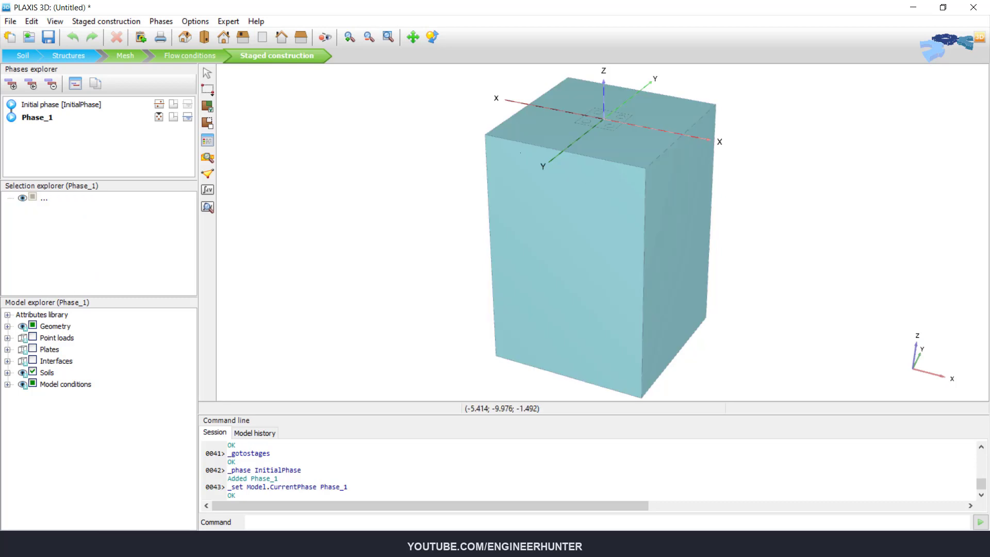
click(521, 153)
right_click(521, 152)
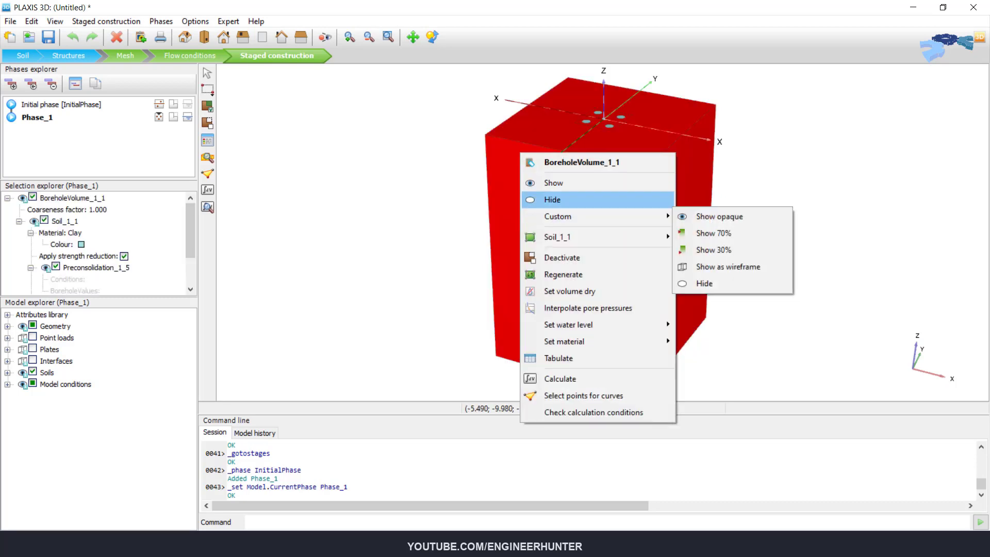
click(552, 200)
- Assign the Pile material to all four pile volumes in Phase_1
scroll(655, 112, up, 3)
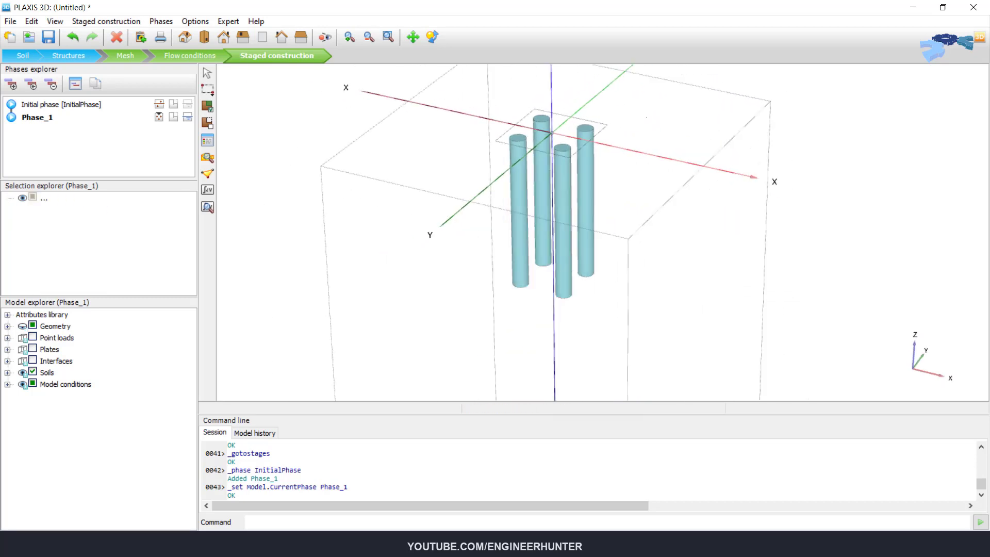
scroll(504, 130, up, 1)
middle_drag(611, 132, 618, 165)
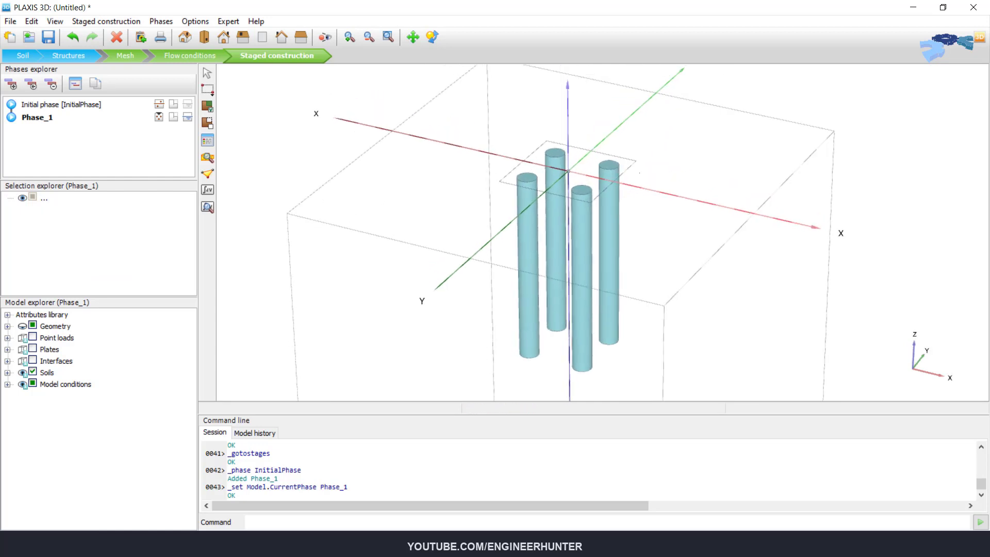
scroll(617, 166, down, 1)
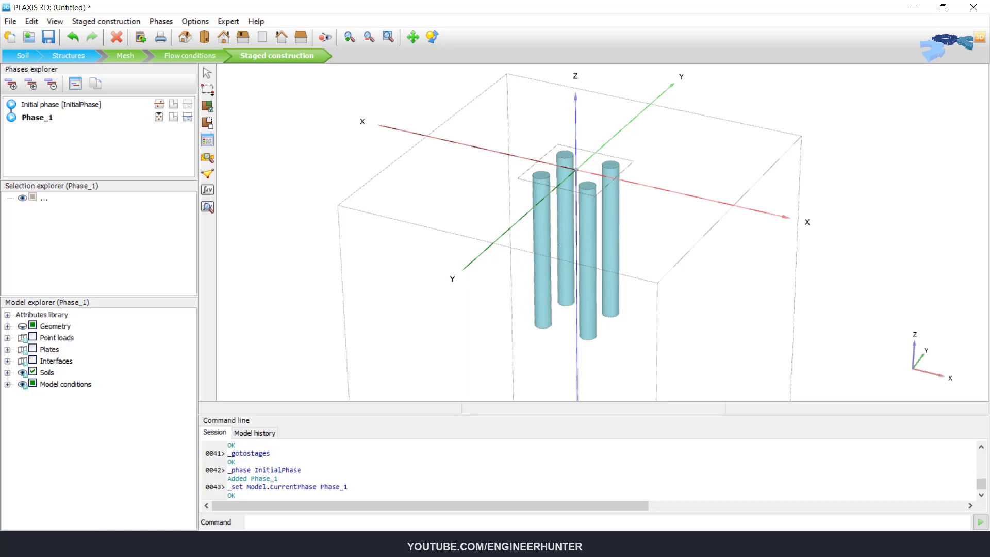
click(588, 258)
ctrl+click(566, 233)
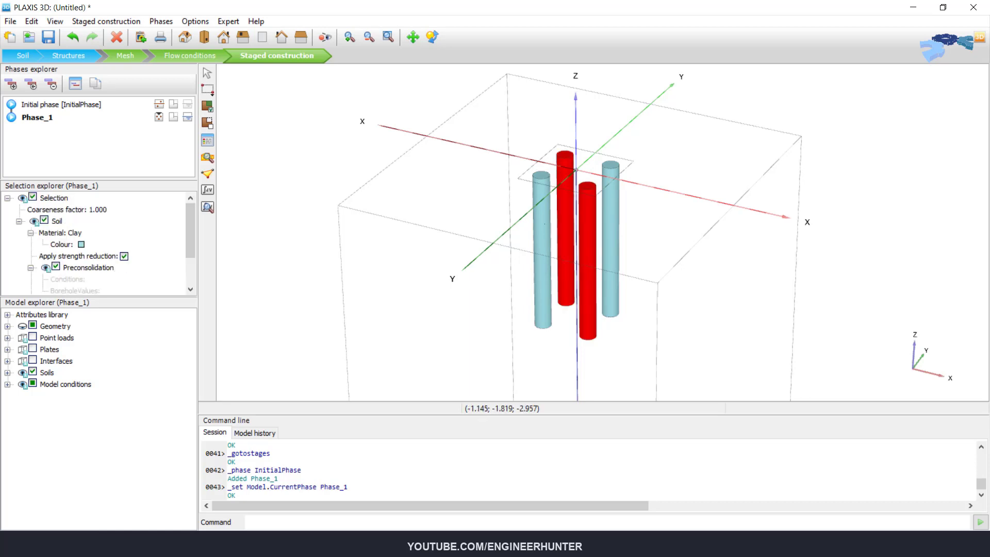
ctrl+click(545, 224)
ctrl+click(610, 227)
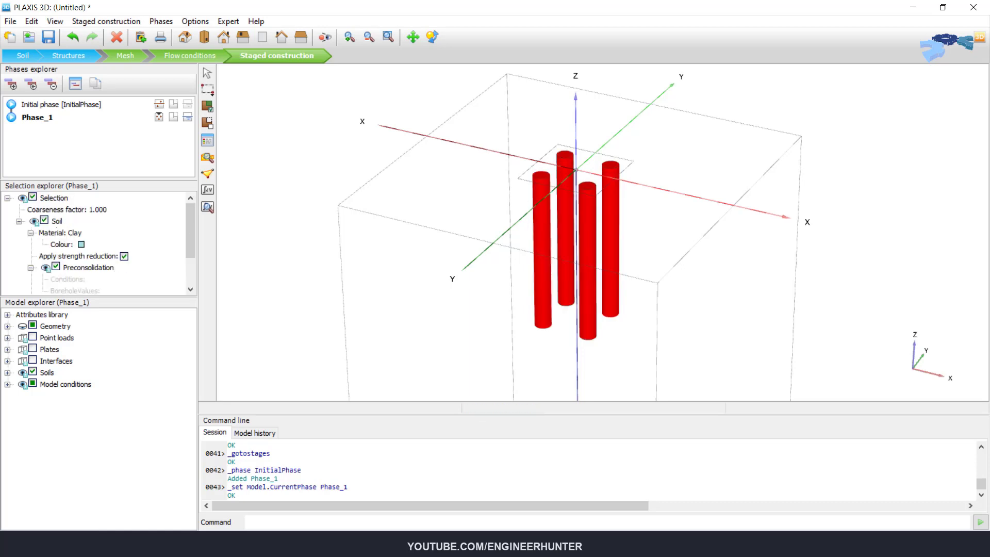
click(79, 232)
click(78, 233)
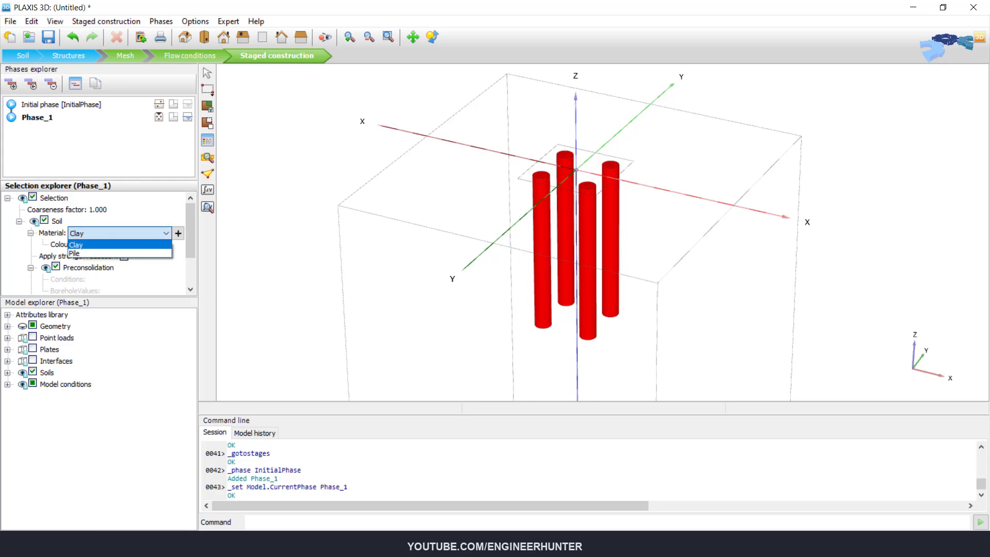
click(74, 252)
click(338, 195)
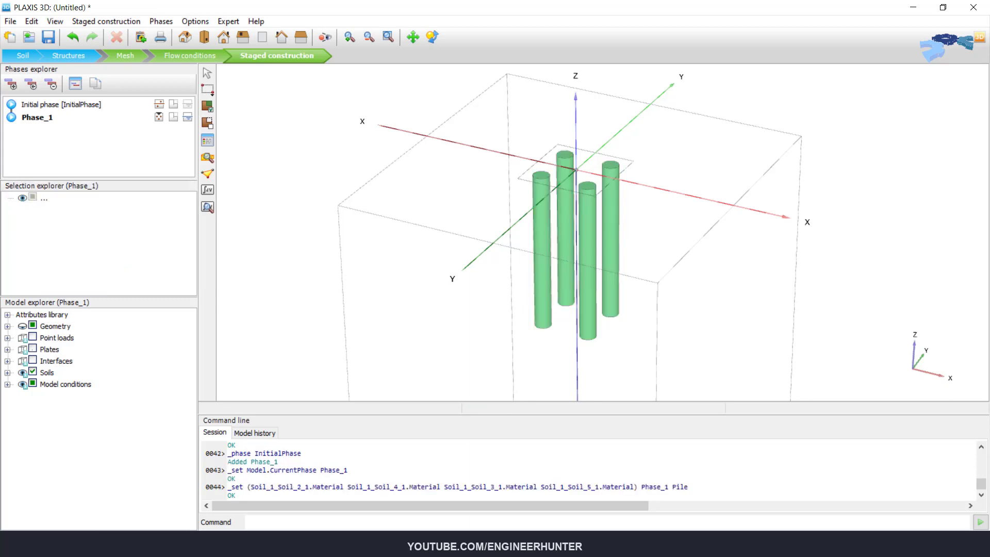
- Activate all interfaces and plates in Phase_1
click(33, 360)
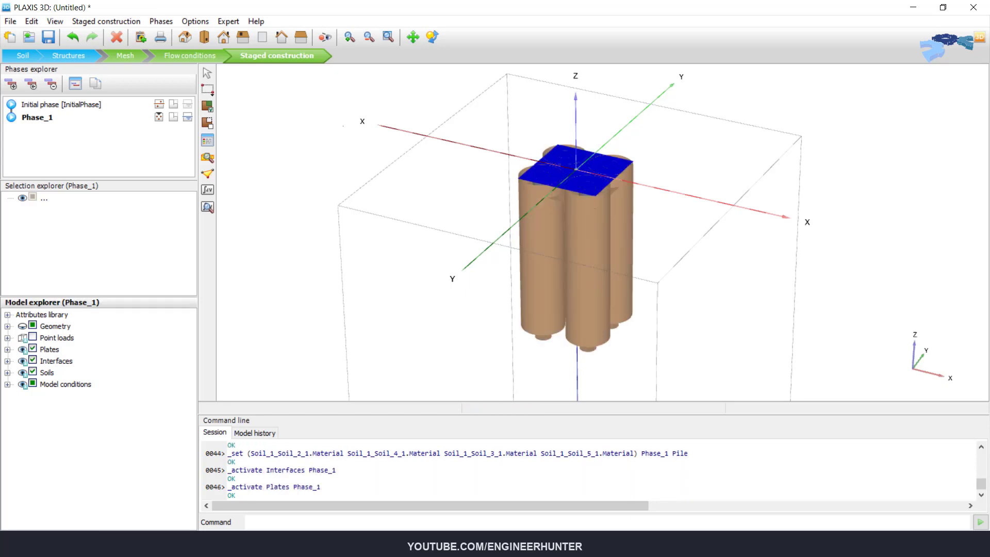
click(350, 143)
mouse_move(557, 258)
middle_down()
mouse_move(553, 124)
mouse_move(556, 266)
middle_up()
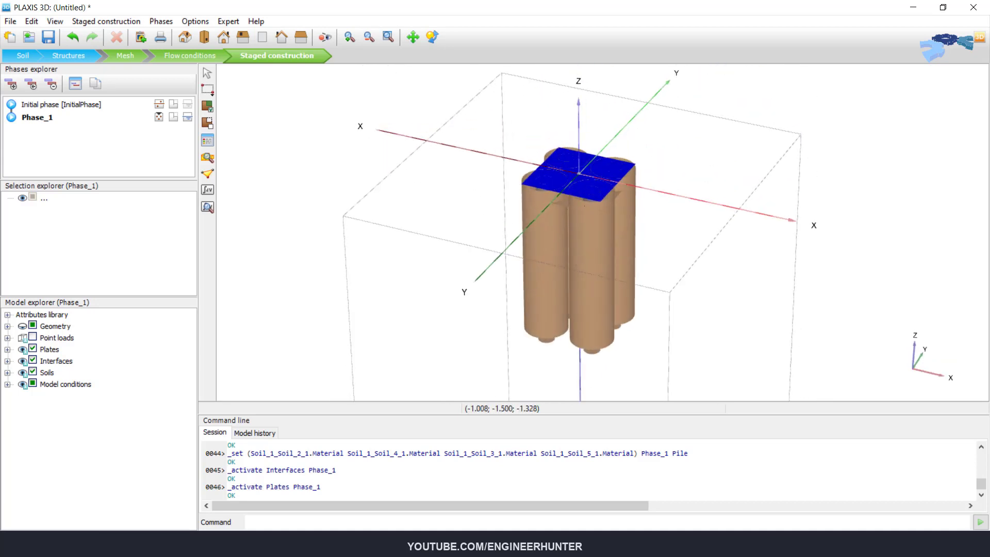
middle_drag(480, 154, 474, 169)
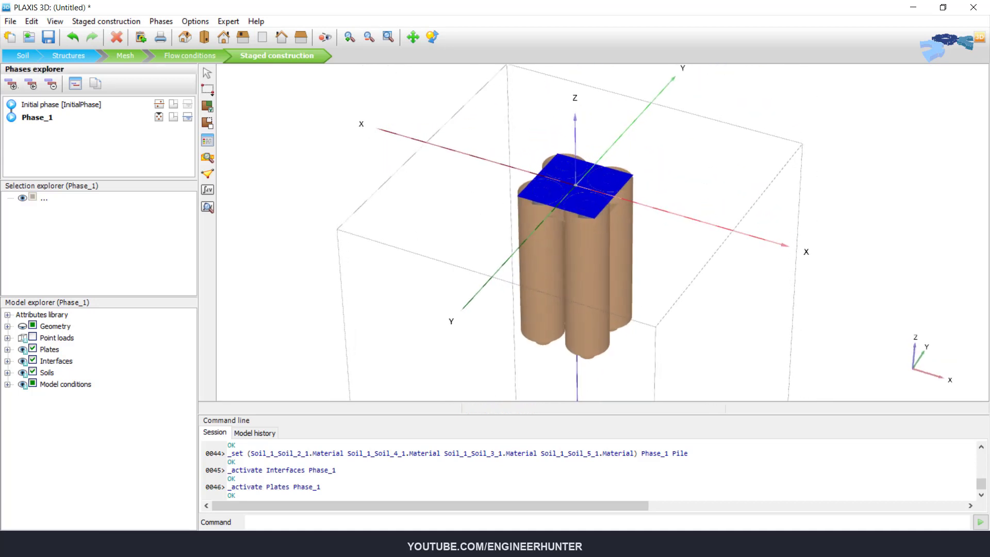
- Add another calculation phase following Phase_1 and activate the point loads in it
click(11, 84)
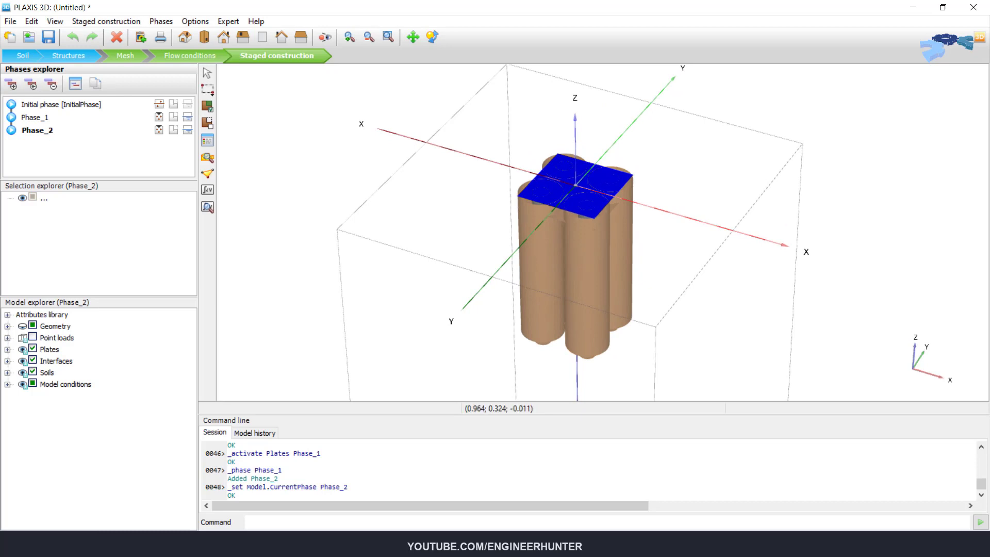
click(33, 337)
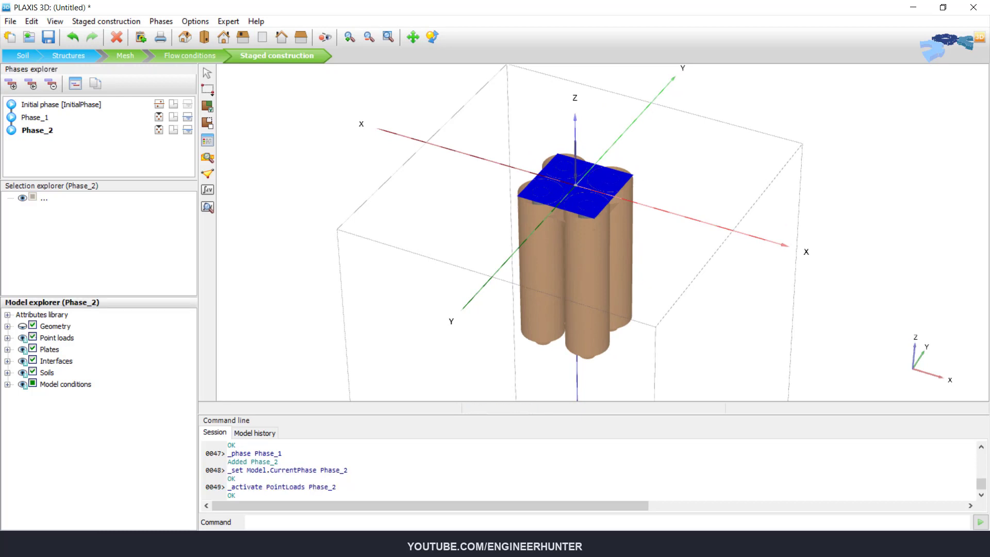
click(686, 165)
scroll(686, 166, down, 4)
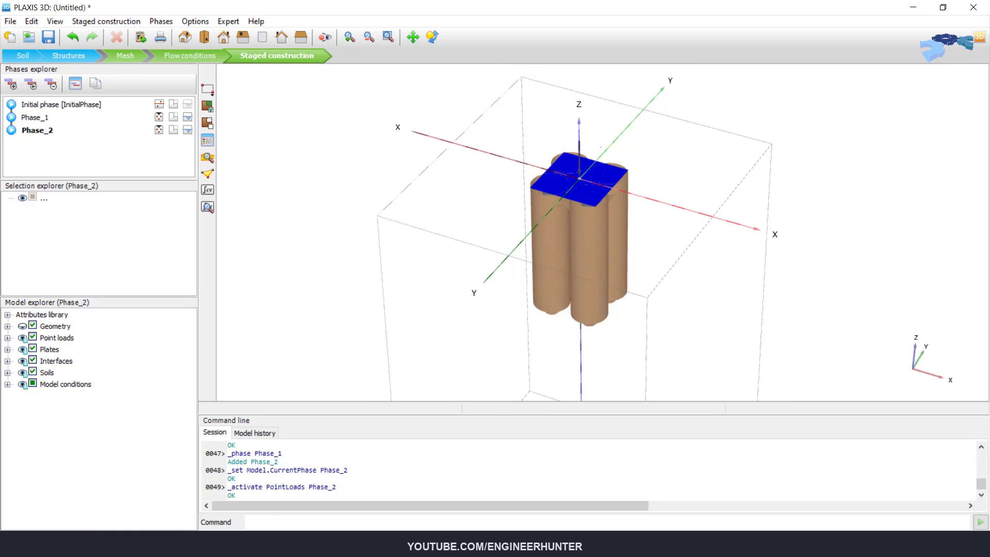
scroll(543, 106, down, 3)
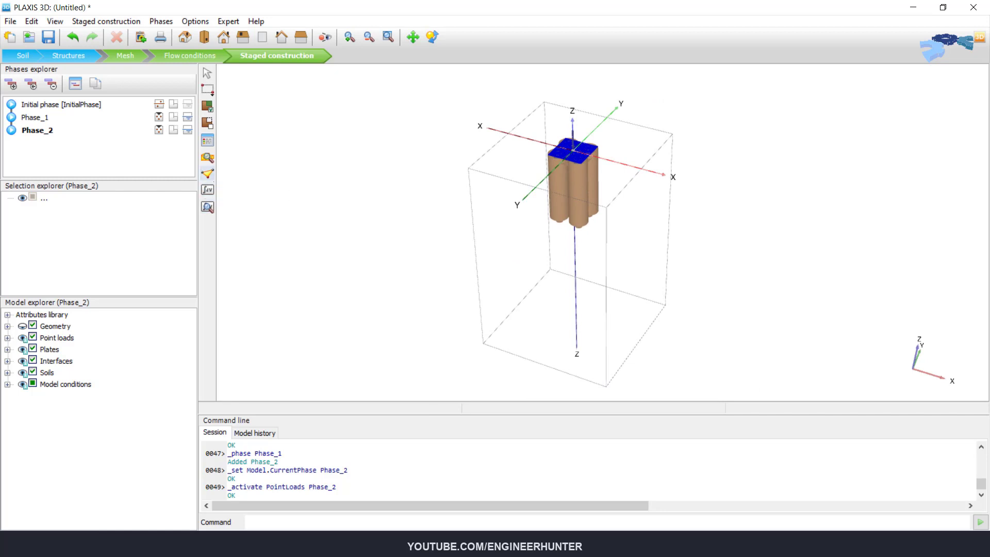
- Select a soil node for curves at the pile tip, searching closest to X -1.5, Y -1.5, Z -10 m
click(208, 174)
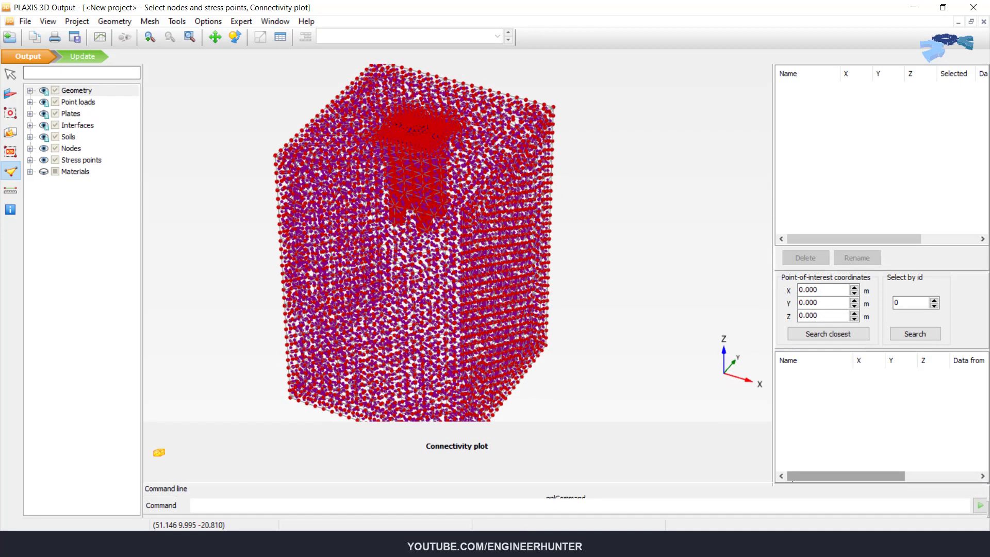
text(-10)
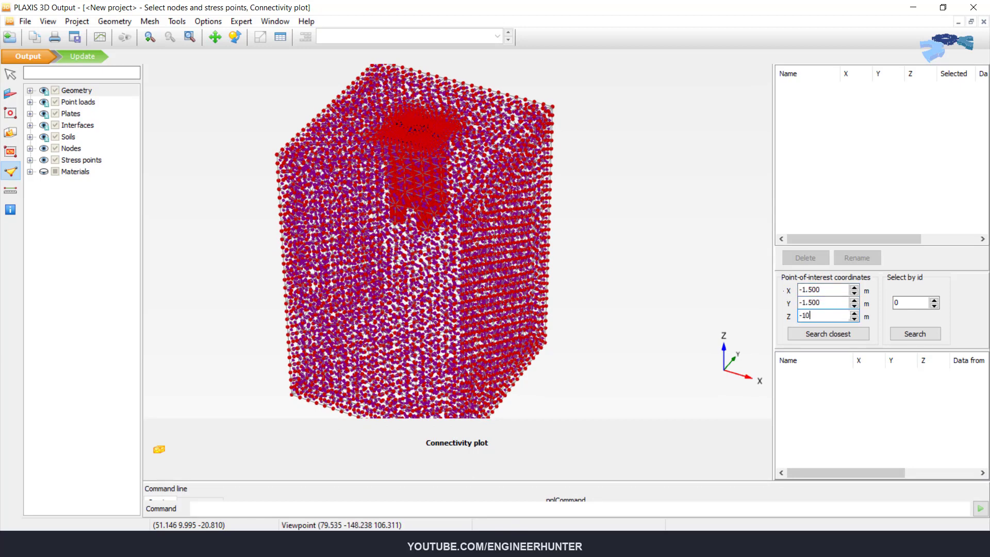
key(Tab)
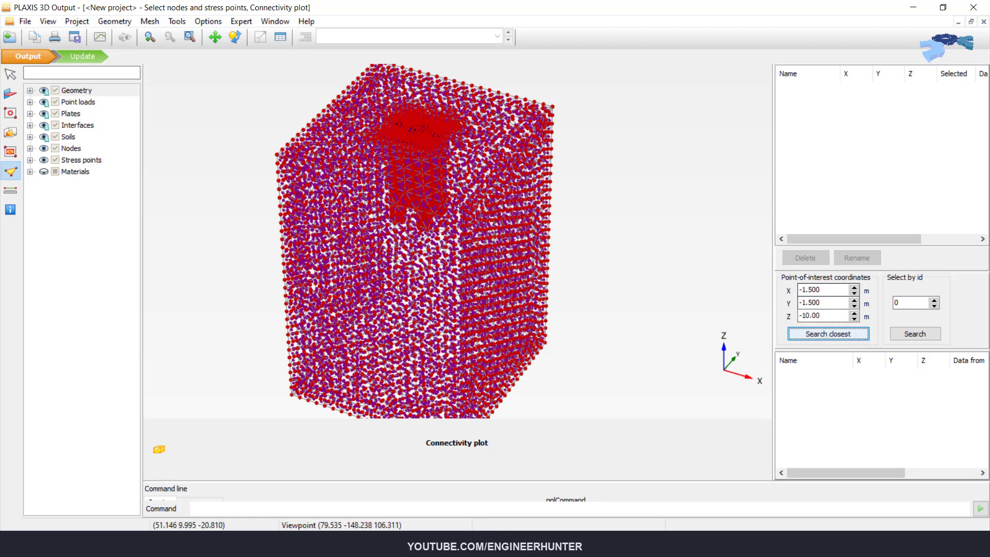
key(Return)
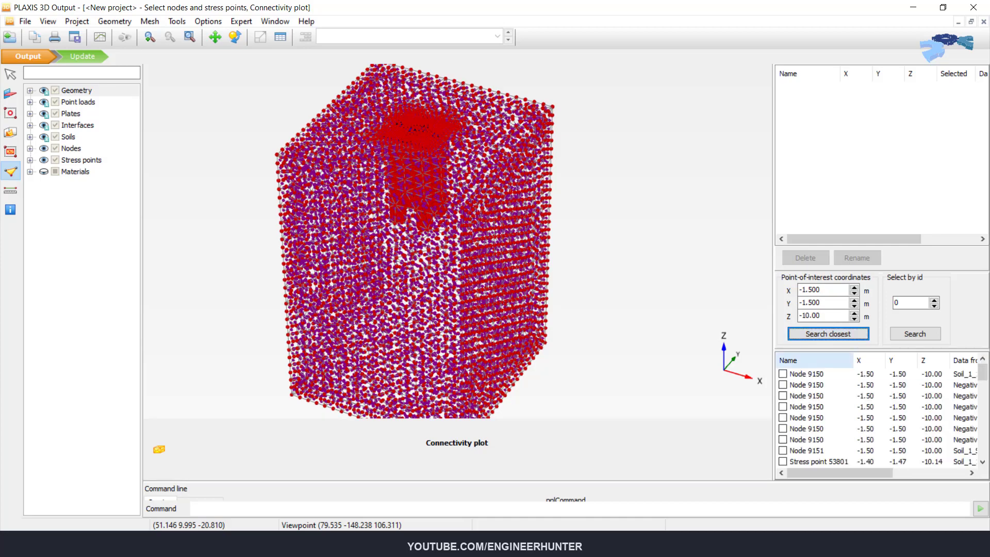
click(783, 373)
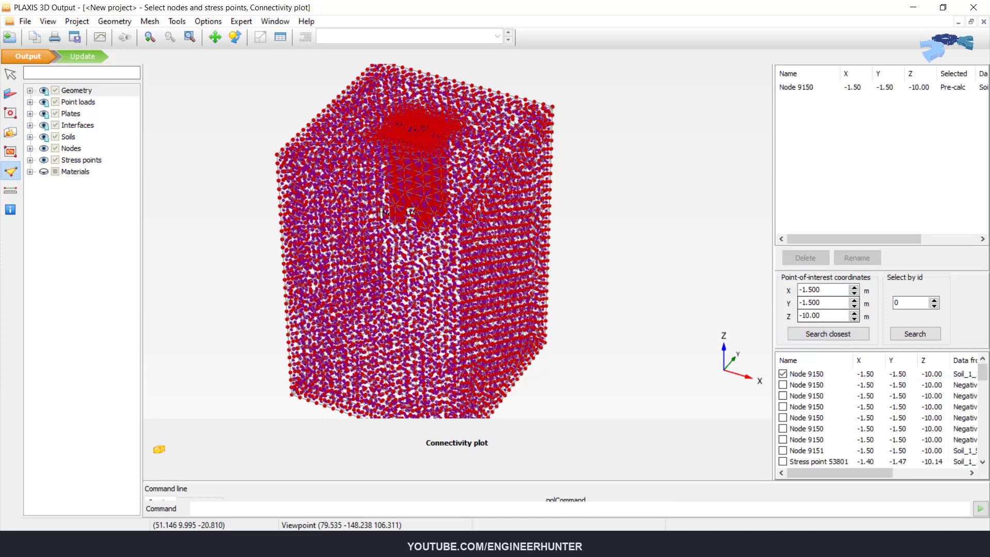
middle_drag(379, 227, 413, 183)
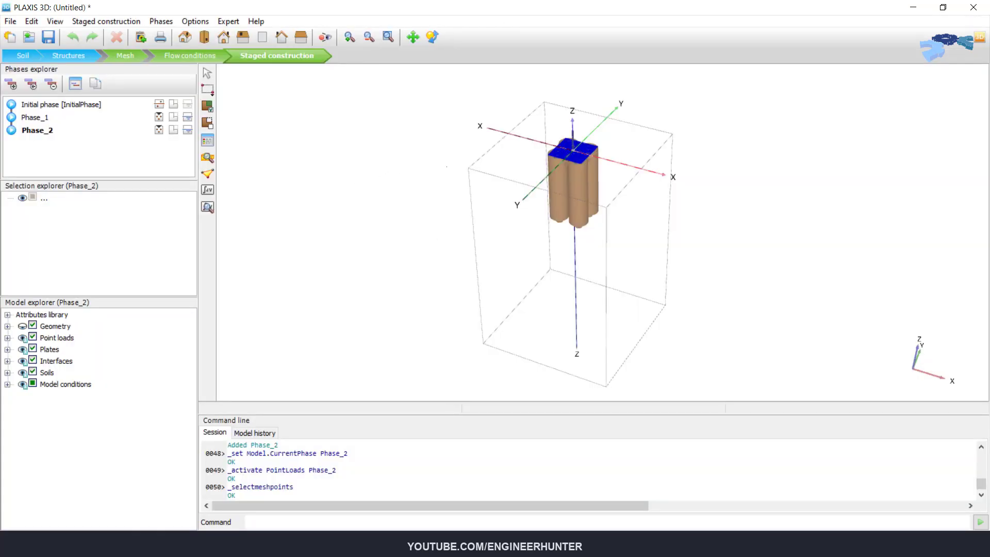
- Calculate all the construction phases and open the calculation results of Phase_2
scroll(485, 180, down, 3)
scroll(493, 198, up, 2)
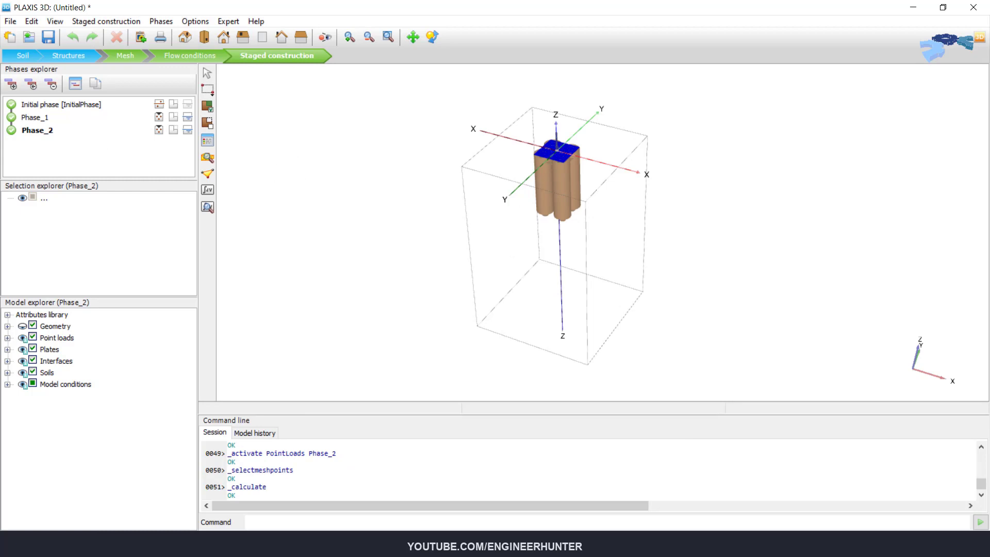
scroll(557, 167, up, 3)
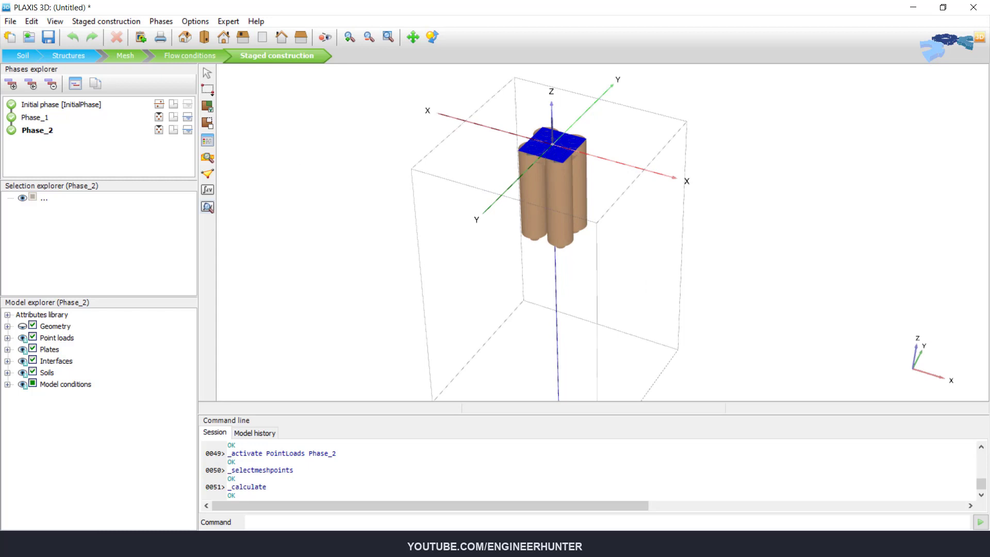
click(207, 207)
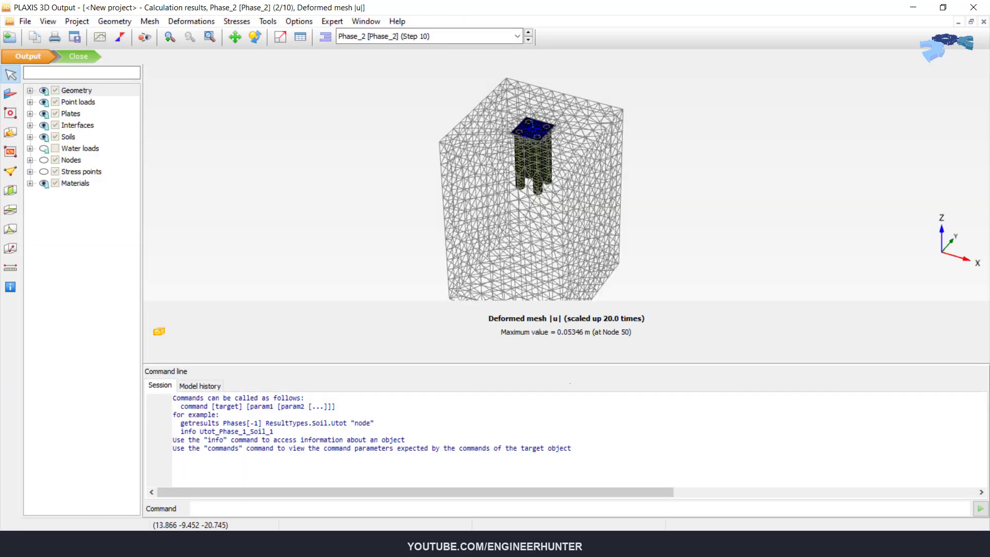
- Enlarge the plot area and examine the deformed mesh |u| of the footing plate and piles
drag(572, 362, 572, 460)
scroll(519, 172, up, 3)
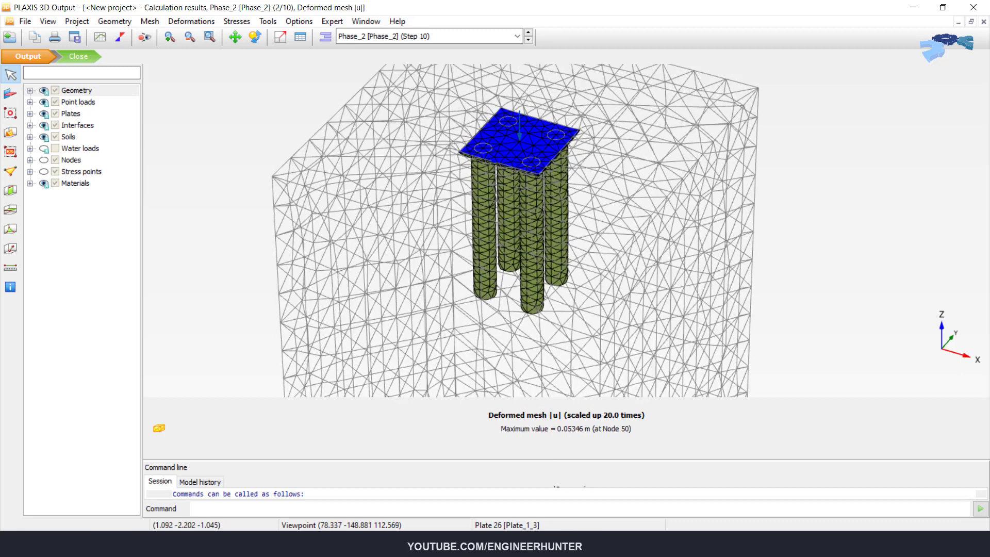
scroll(426, 170, down, 2)
click(191, 22)
key(Down)
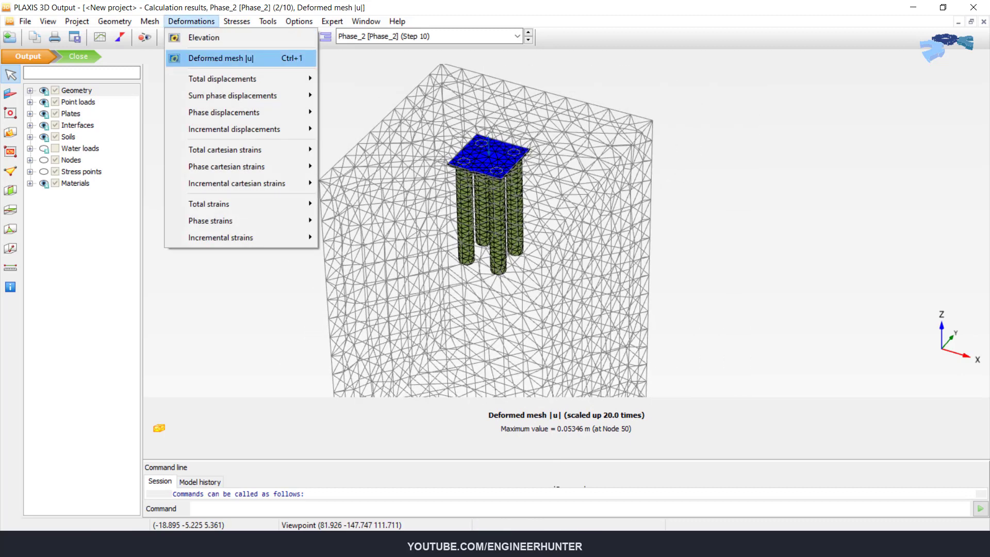
click(221, 58)
- Toggle the materials display in the deformed mesh plot and inspect the soil surface around the footing
click(150, 21)
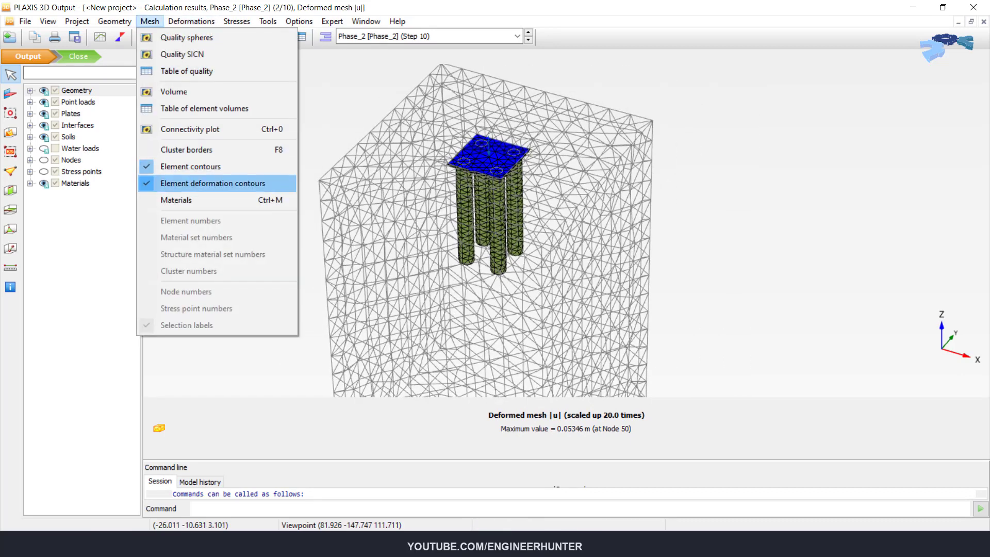
click(178, 199)
mouse_move(519, 157)
middle_down()
mouse_move(541, 128)
mouse_move(534, 109)
mouse_move(538, 232)
mouse_move(552, 103)
mouse_move(561, 160)
mouse_move(541, 217)
mouse_move(520, 226)
middle_up()
scroll(535, 108, up, 5)
scroll(538, 233, down, 3)
scroll(493, 195, down, 4)
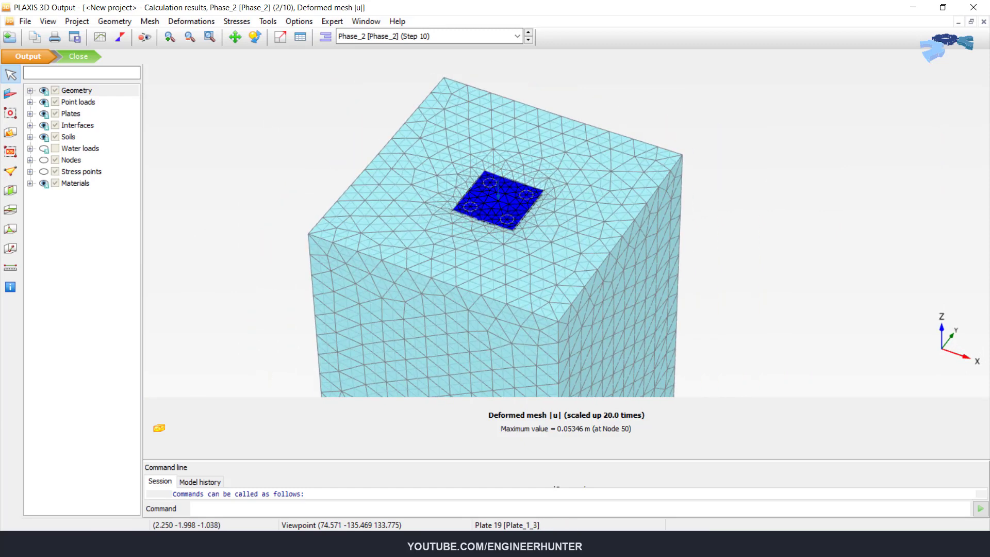
- Display the total displacements |u| of Phase_2 and examine the contours around the footing
click(236, 21)
mouse_move(206, 22)
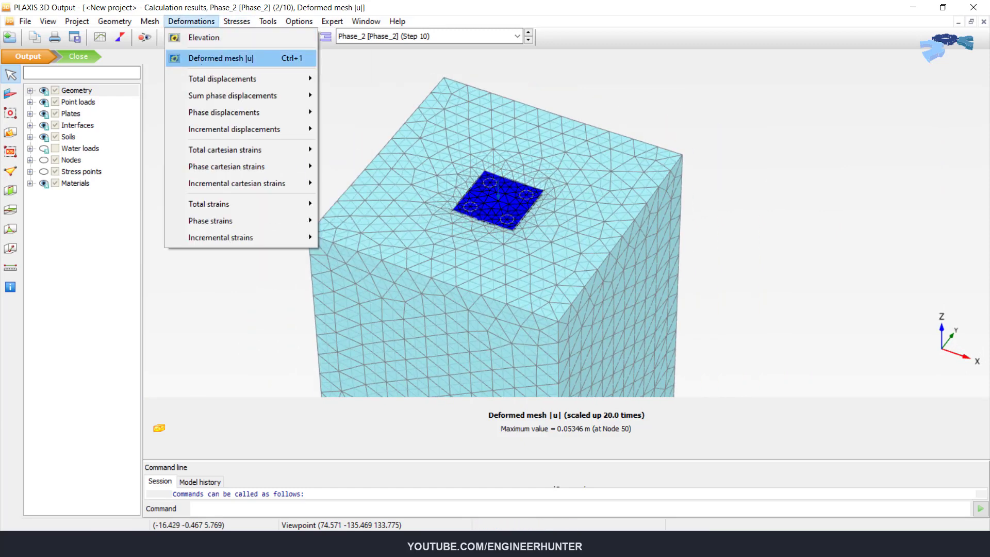
mouse_move(232, 79)
click(341, 79)
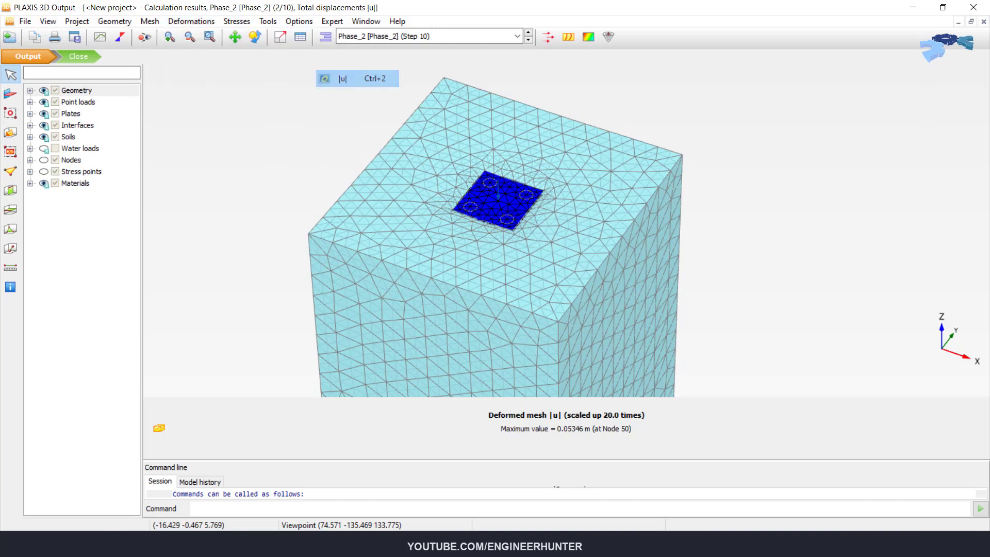
scroll(445, 191, up, 2)
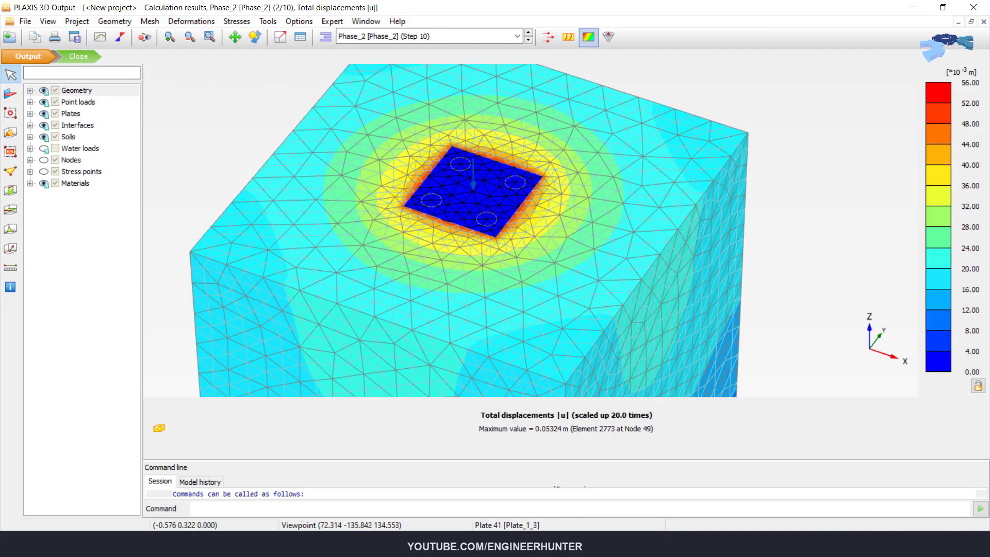
middle_drag(489, 174, 547, 202)
scroll(496, 202, down, 2)
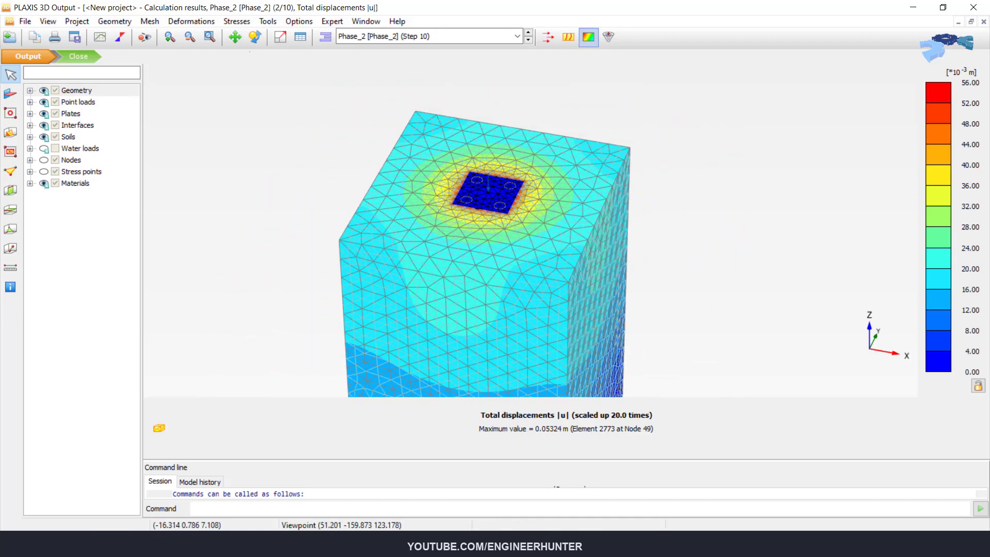
- Turn off the materials display in the total displacements plot and examine the footing plate and four piles
click(191, 23)
mouse_move(153, 22)
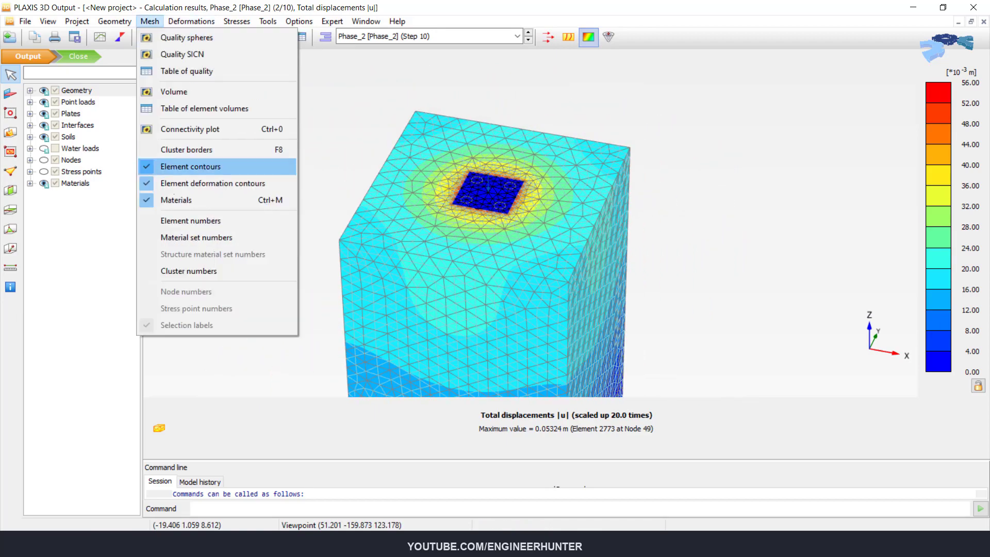
click(176, 200)
mouse_move(500, 206)
middle_down()
mouse_move(492, 195)
mouse_move(503, 220)
mouse_move(492, 235)
mouse_move(542, 193)
mouse_move(730, 199)
mouse_move(514, 223)
middle_up()
scroll(490, 235, up, 3)
scroll(533, 215, down, 1)
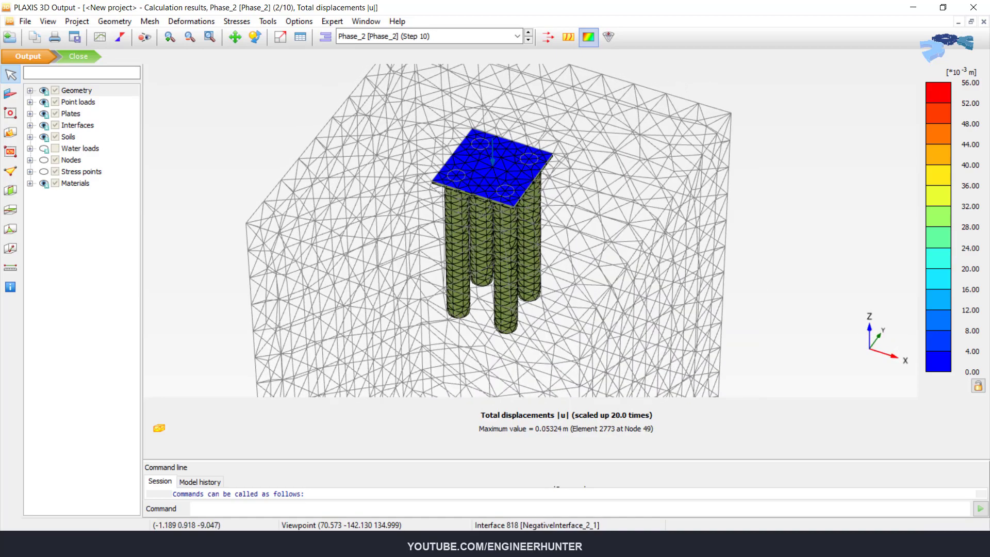
middle_drag(504, 291, 506, 221)
middle_drag(529, 165, 525, 207)
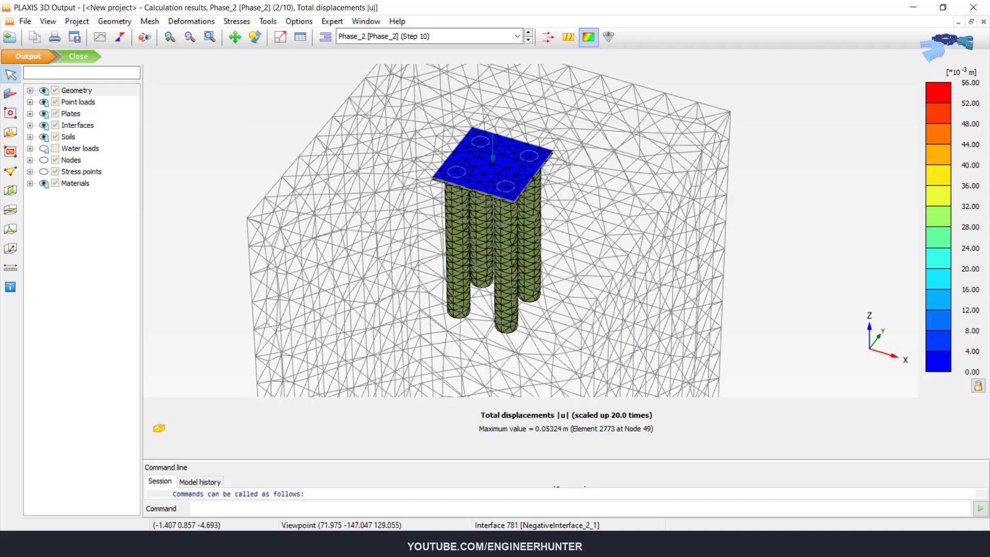
- Generate the structural forces in volume piles for Phase_2 by automatically detecting center lines for the Pile material
click(268, 21)
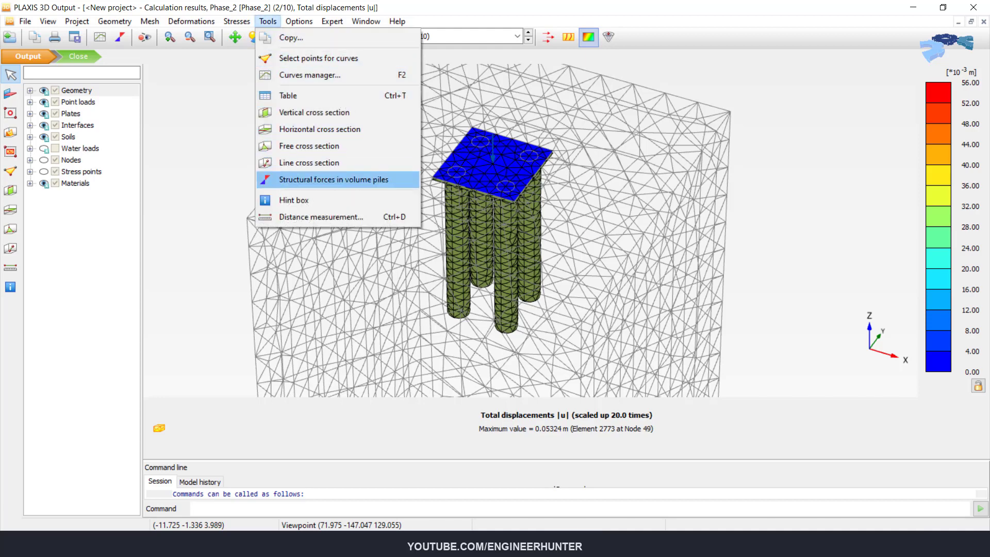
click(334, 179)
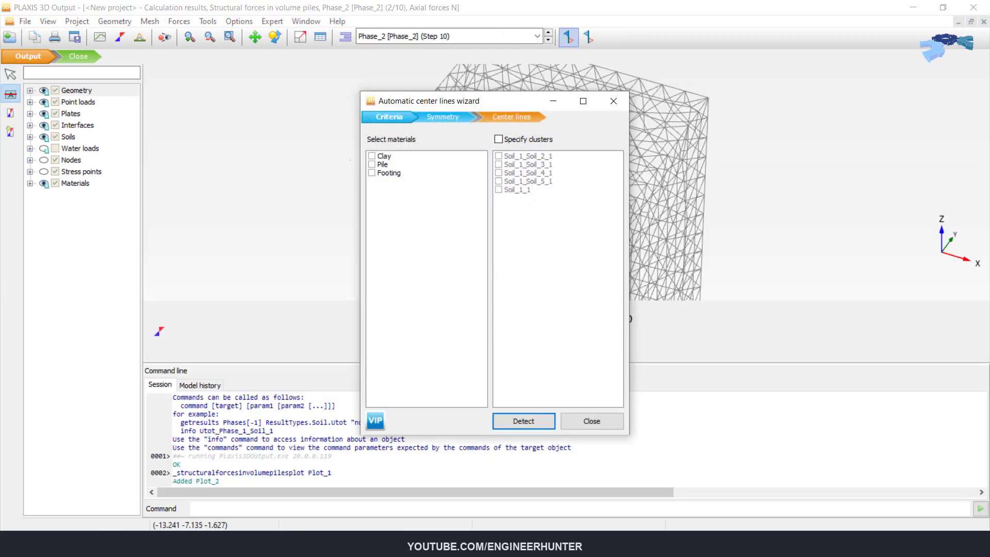
click(372, 165)
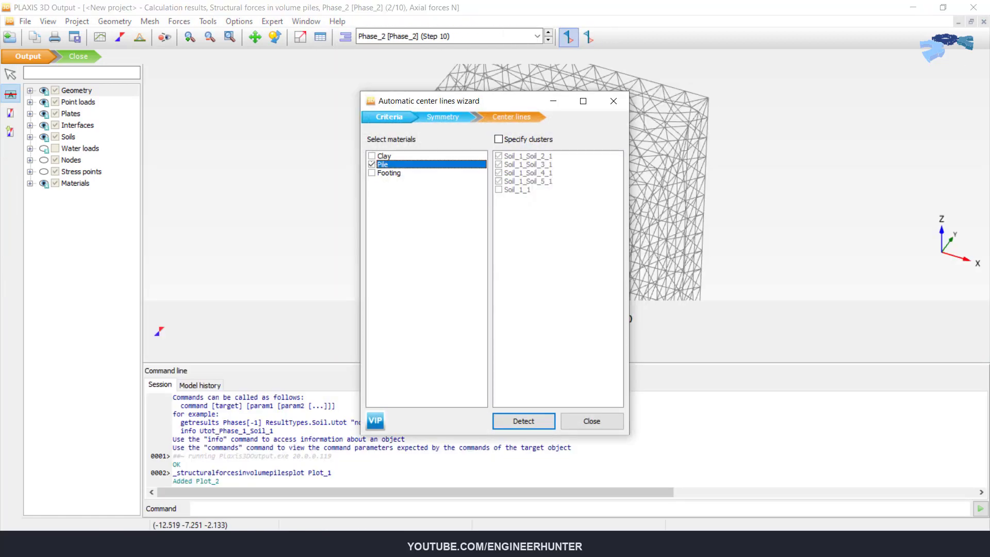
click(530, 420)
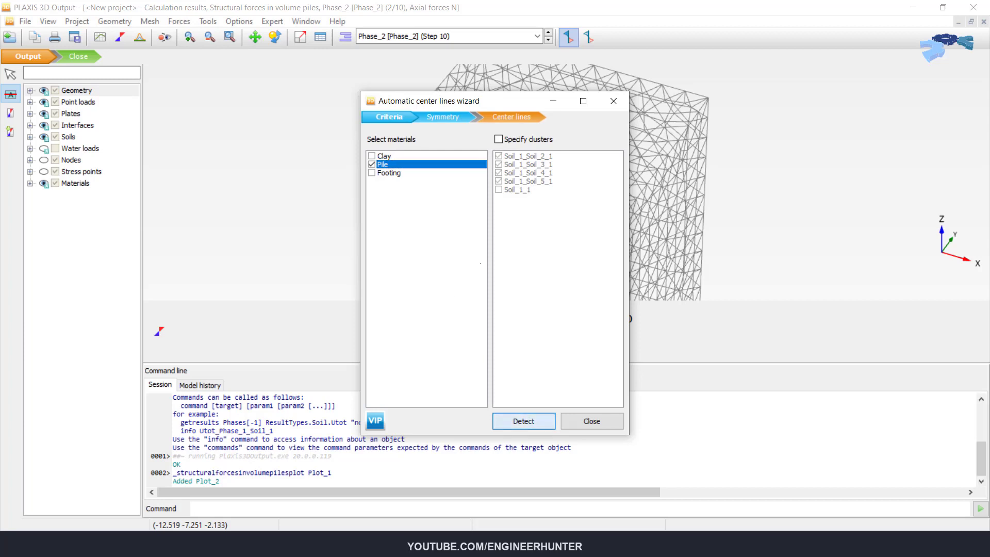
click(527, 421)
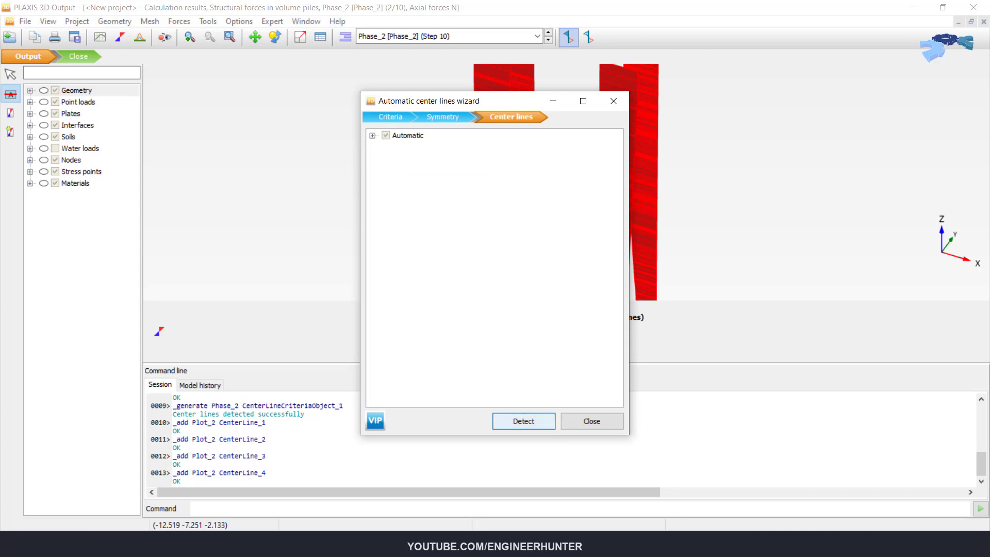
click(592, 421)
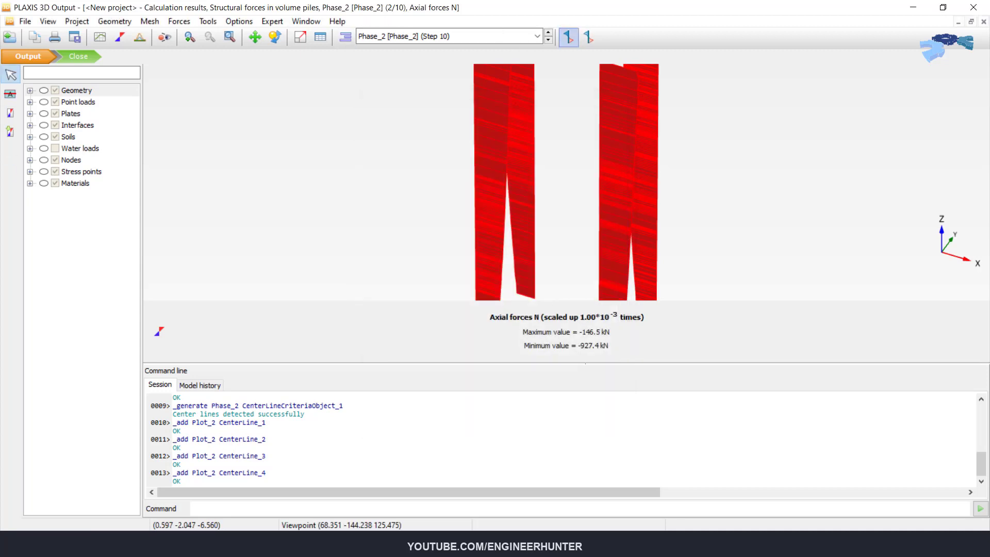
- Enlarge the plot area and examine the axial forces N along the four piles
drag(585, 364, 585, 467)
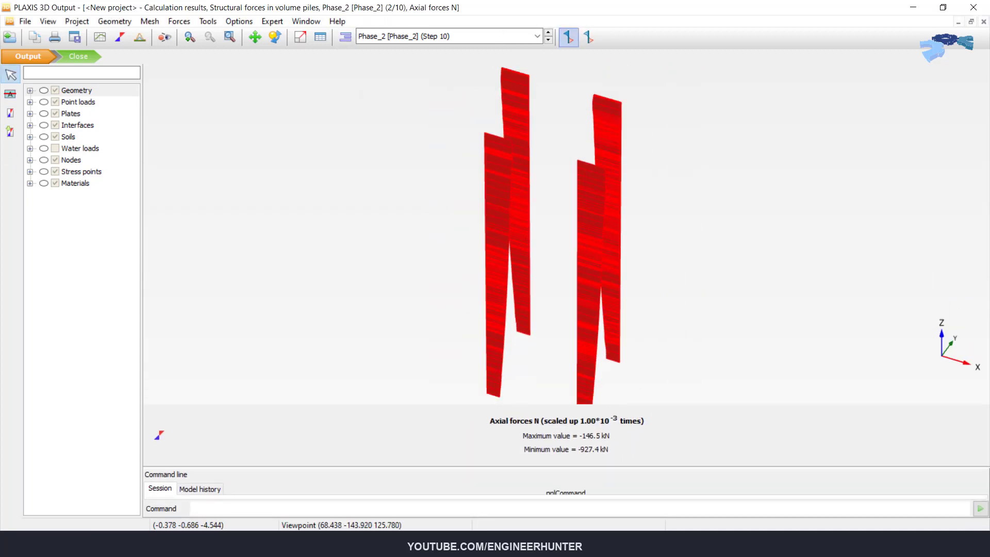
scroll(529, 261, down, 1)
drag(537, 264, 669, 217)
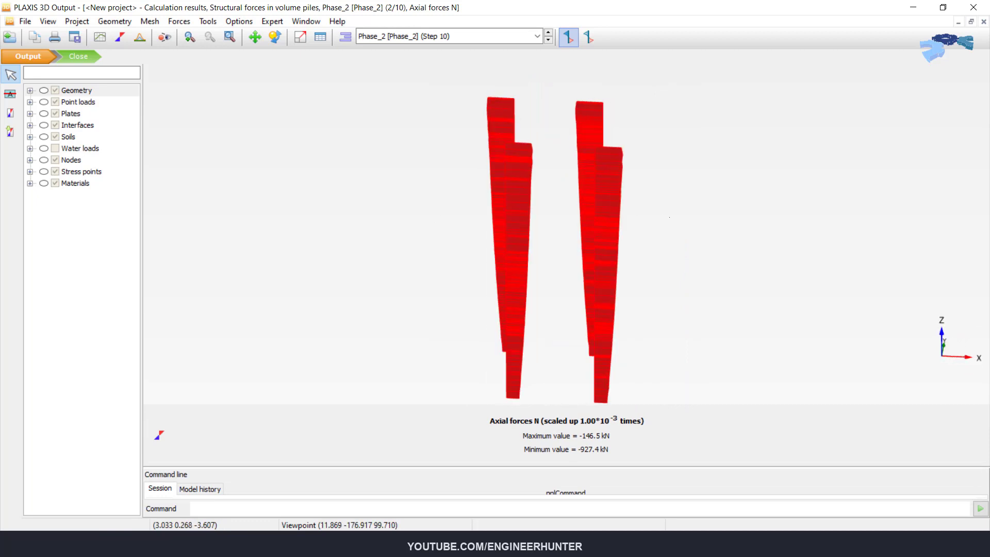
right_drag(669, 217, 724, 222)
middle_drag(675, 262, 651, 229)
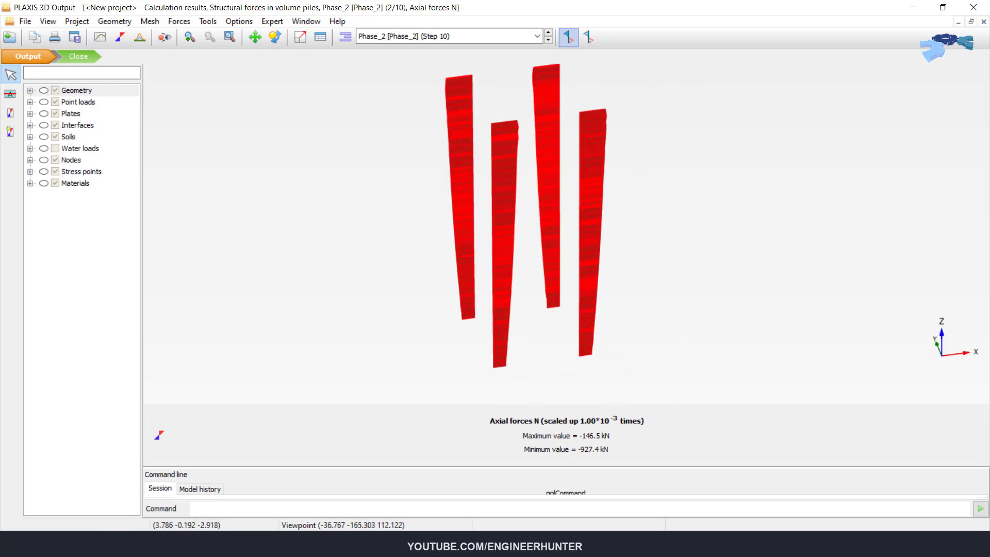
middle_drag(637, 155, 639, 163)
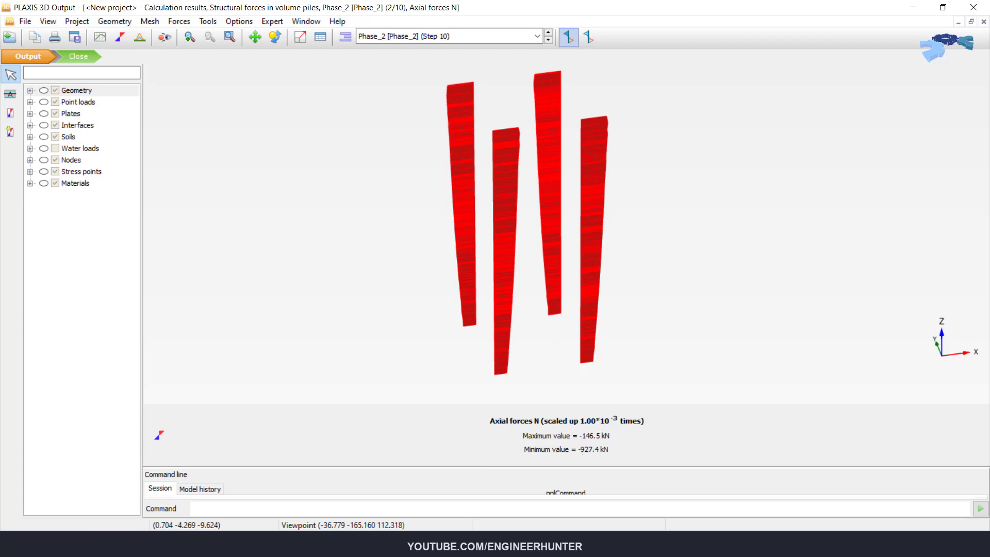
- Display the pile shear forces Q13 and Q23 in turn
click(208, 21)
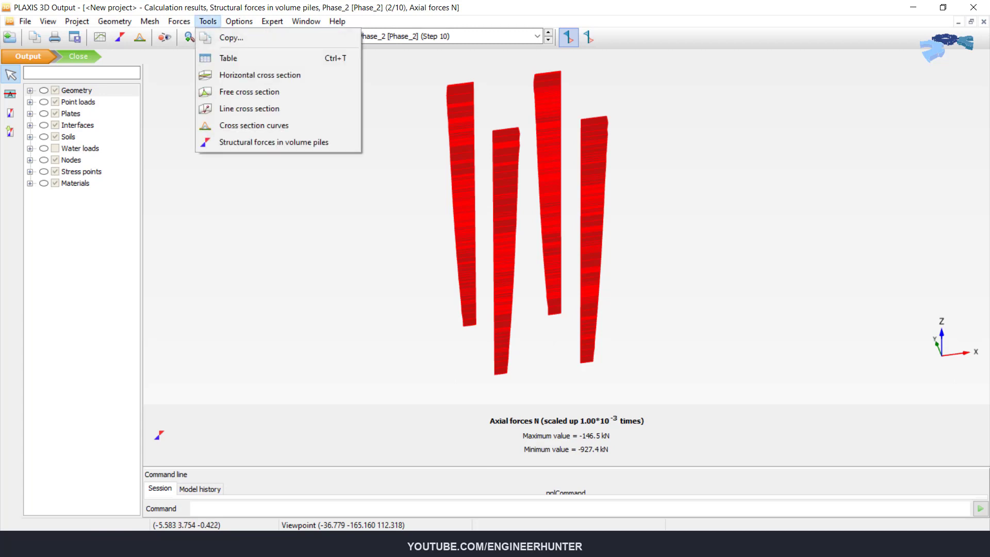
key(Left)
key(Down)
key(Down)
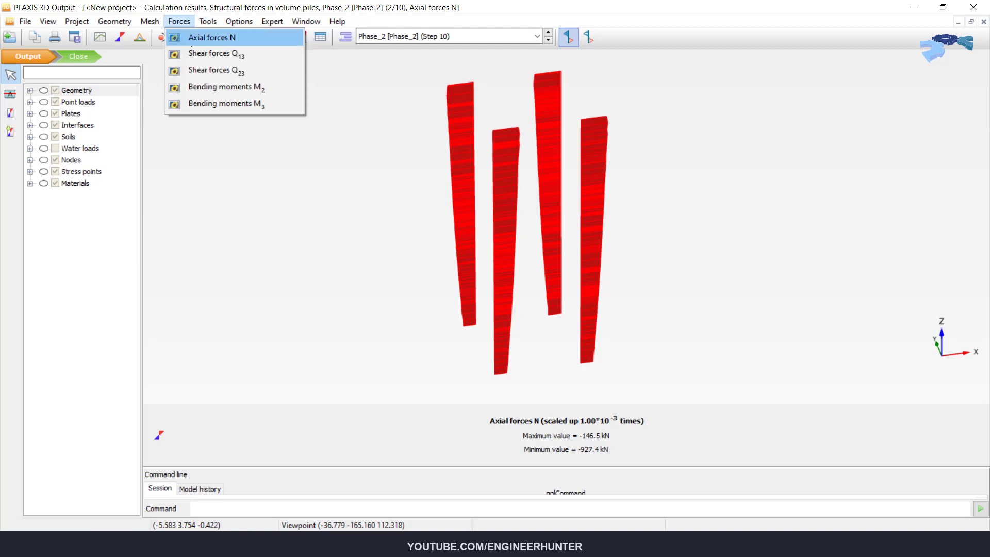
key(Return)
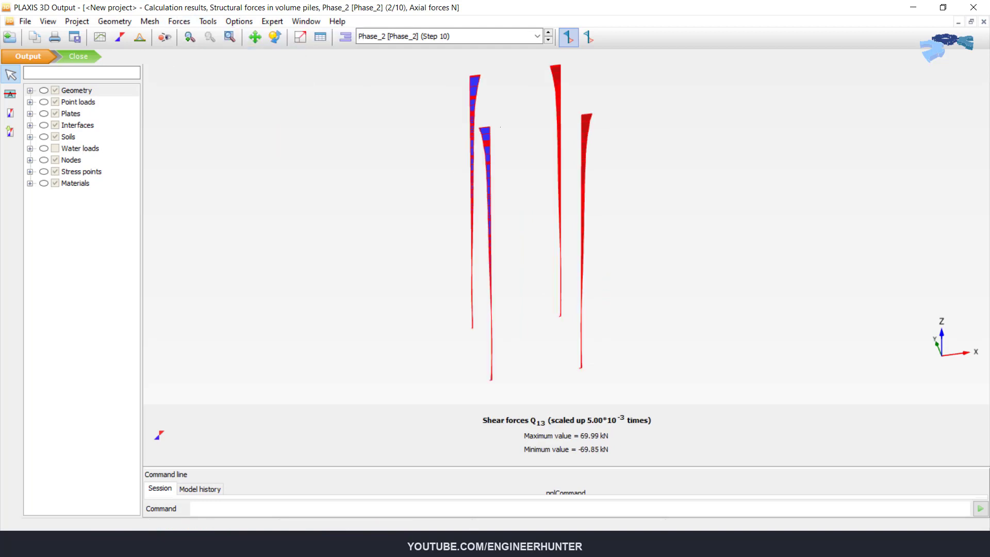
key(Down)
key(Down)
key(Return)
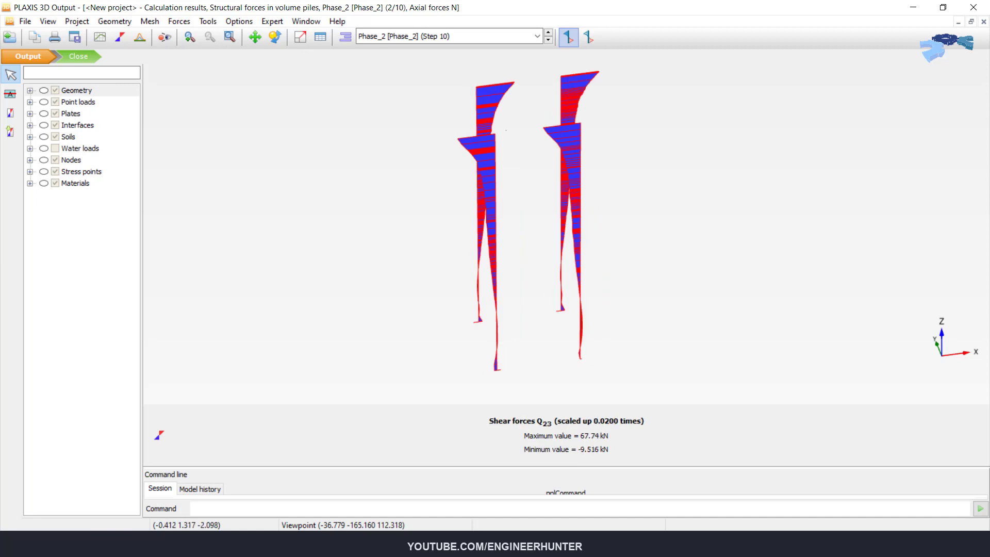
- Display the pile bending moments M2 and M3 in turn and inspect the M3 diagrams
click(180, 22)
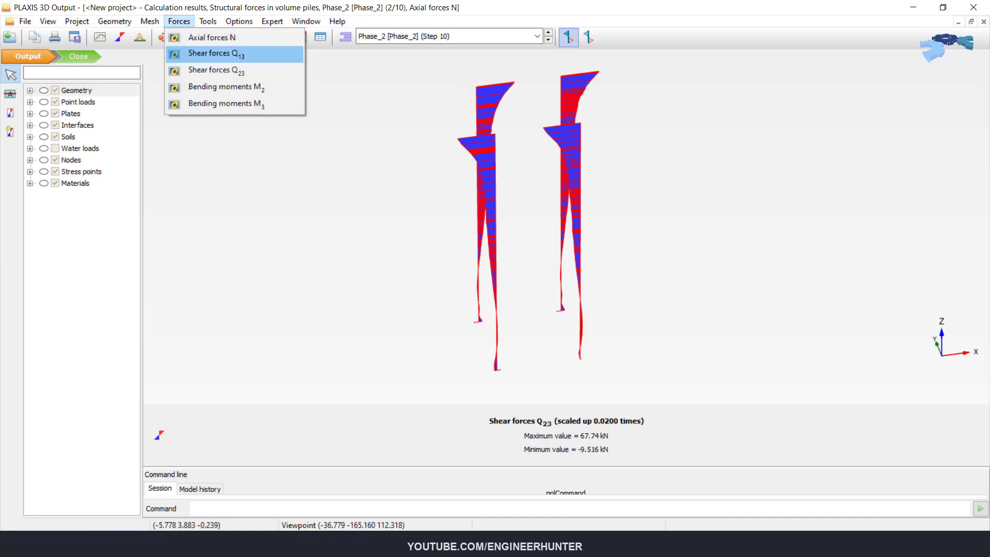
click(206, 88)
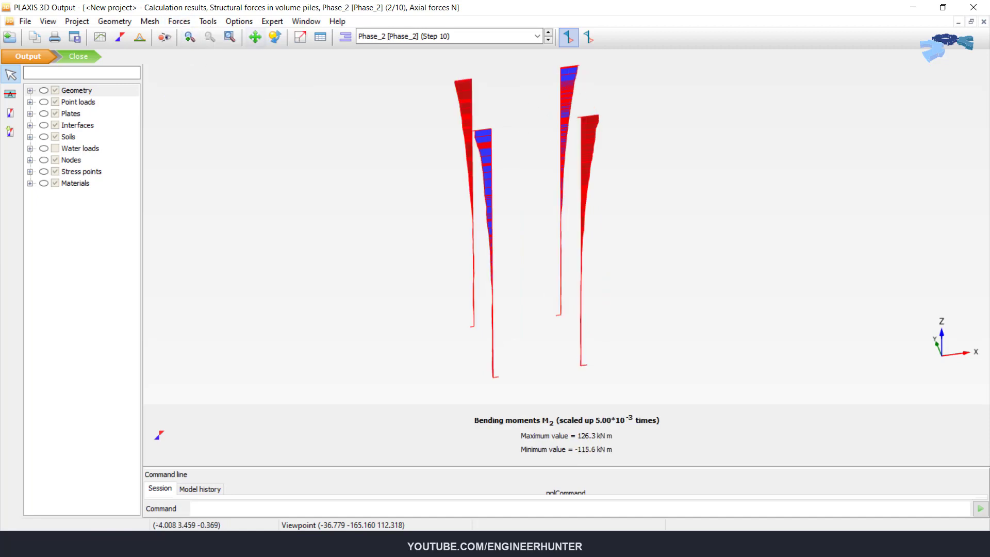
key(alt+r)
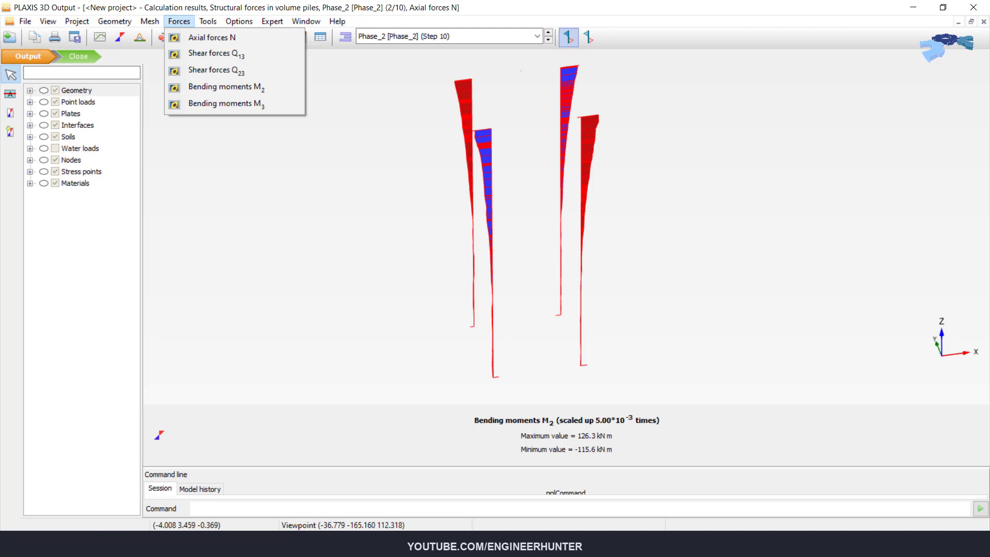
key(Down)
key(Down)
key(Down)
key(Down)
key(Down)
key(Return)
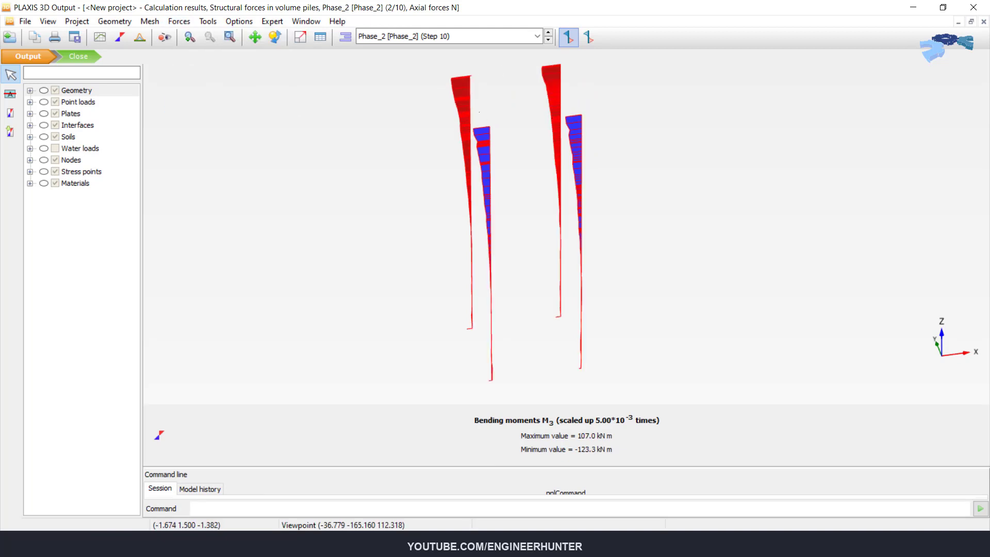
middle_drag(547, 266, 573, 279)
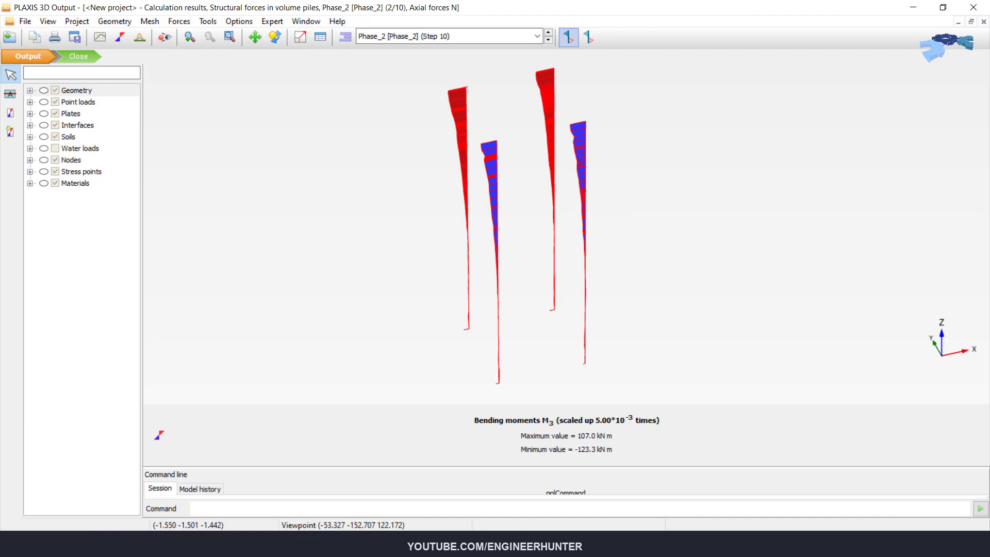
scroll(472, 147, up, 1)
middle_drag(412, 155, 400, 146)
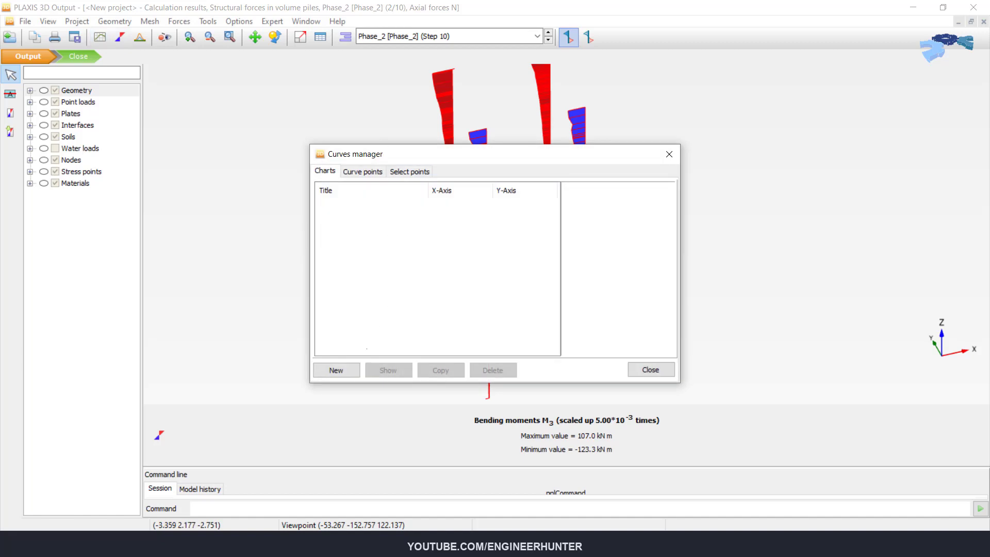
- Start a new chart in the Curves manager with the project multiplier ΣMstage on the X-axis
click(336, 371)
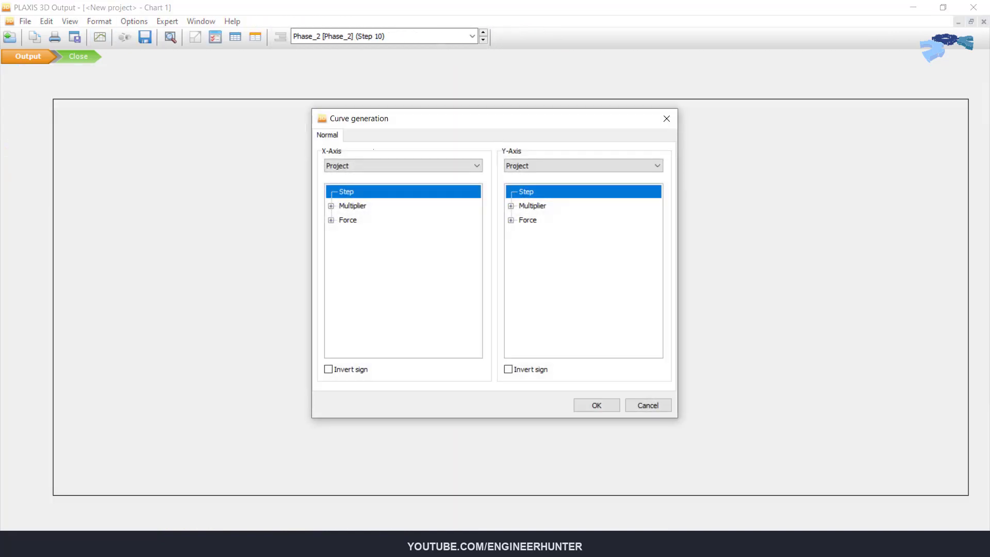
click(331, 165)
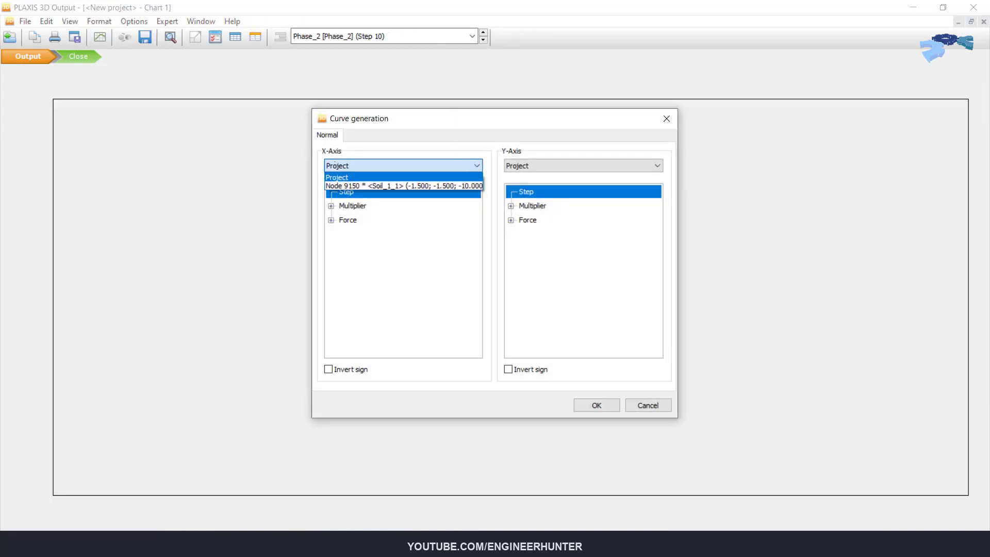
click(339, 166)
click(331, 206)
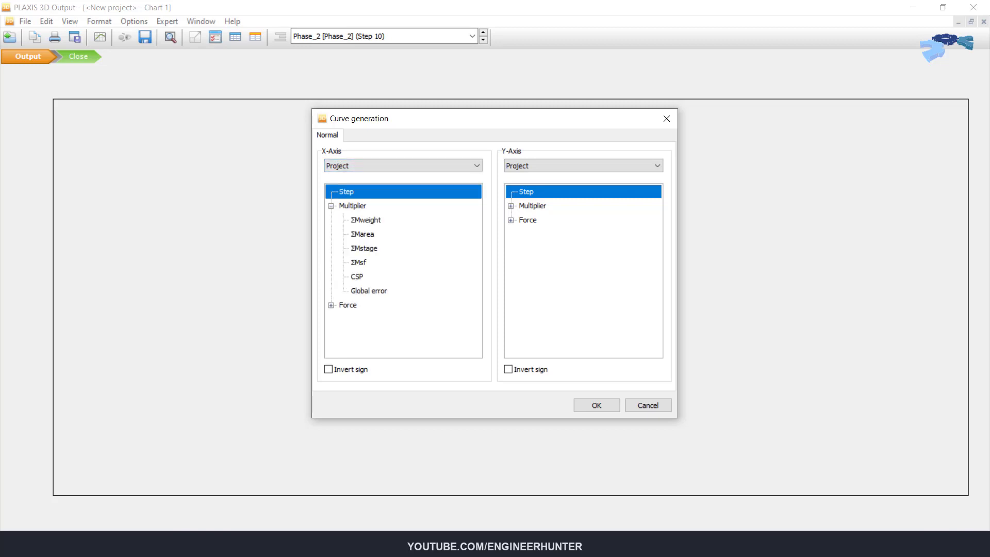
click(366, 250)
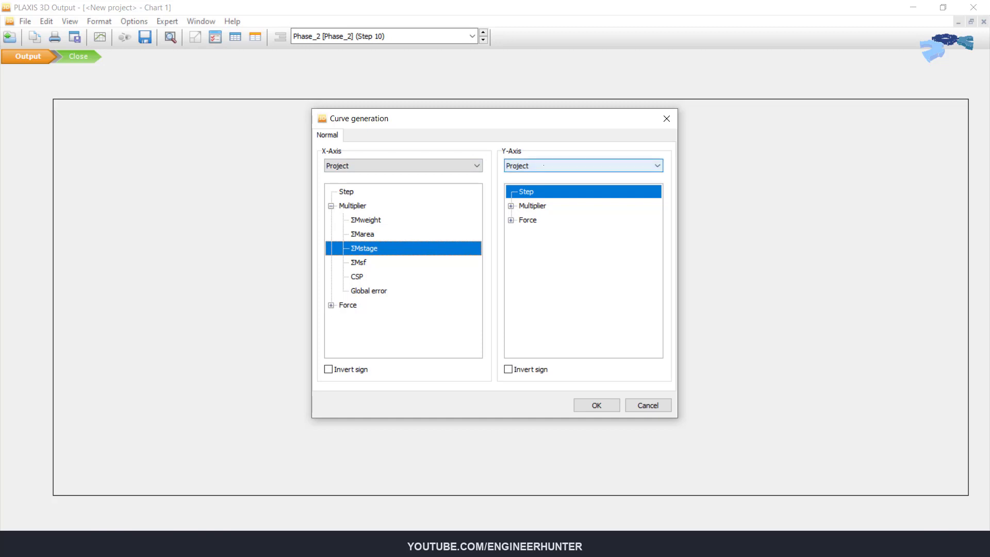
- Set the Y-axis to total displacements |u| of Node 9150 and generate the curve
click(528, 168)
click(528, 170)
click(527, 169)
click(527, 186)
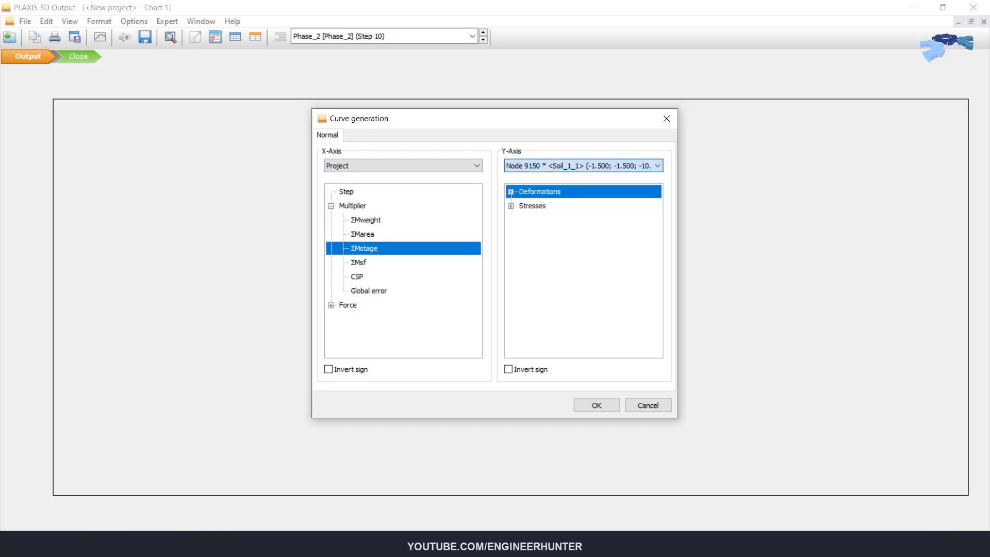
click(522, 220)
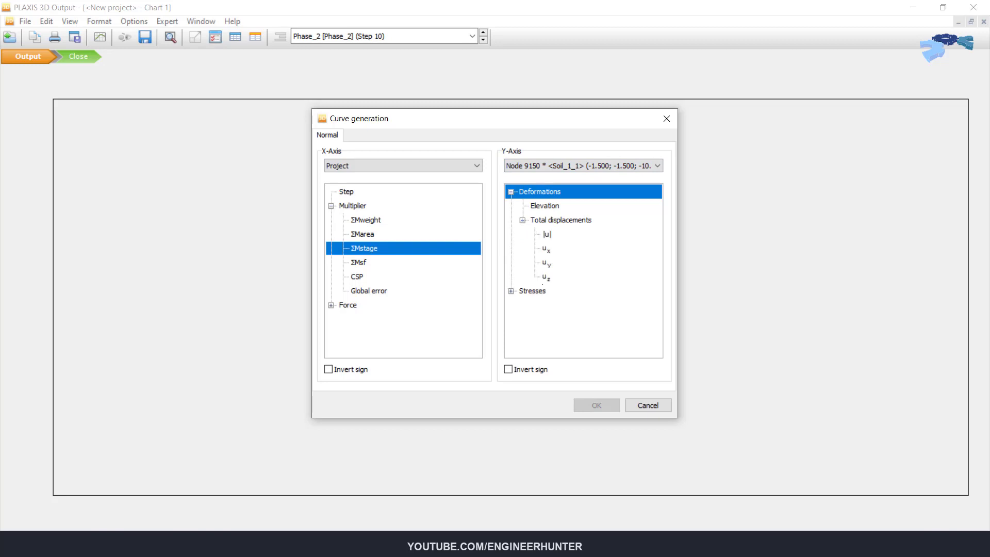
click(546, 277)
click(547, 234)
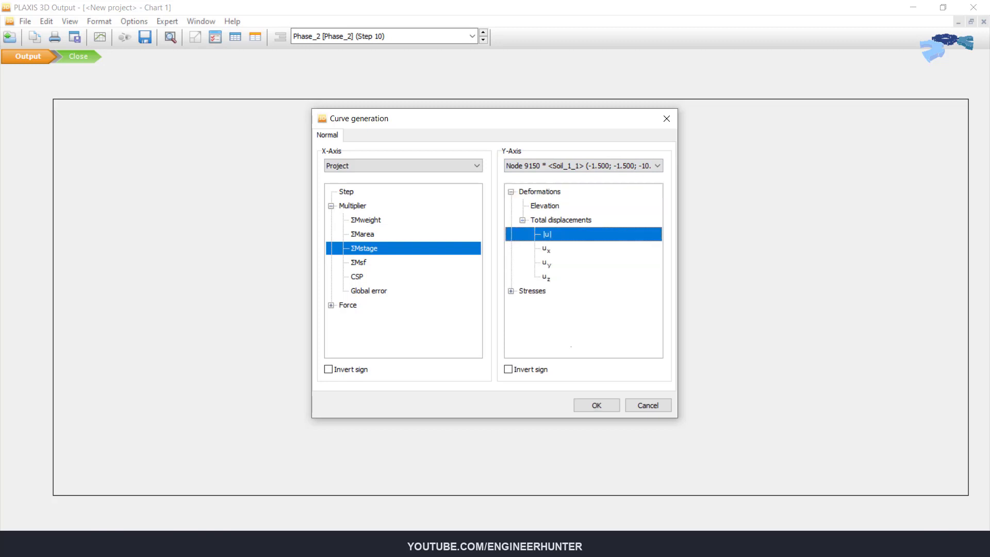
click(587, 403)
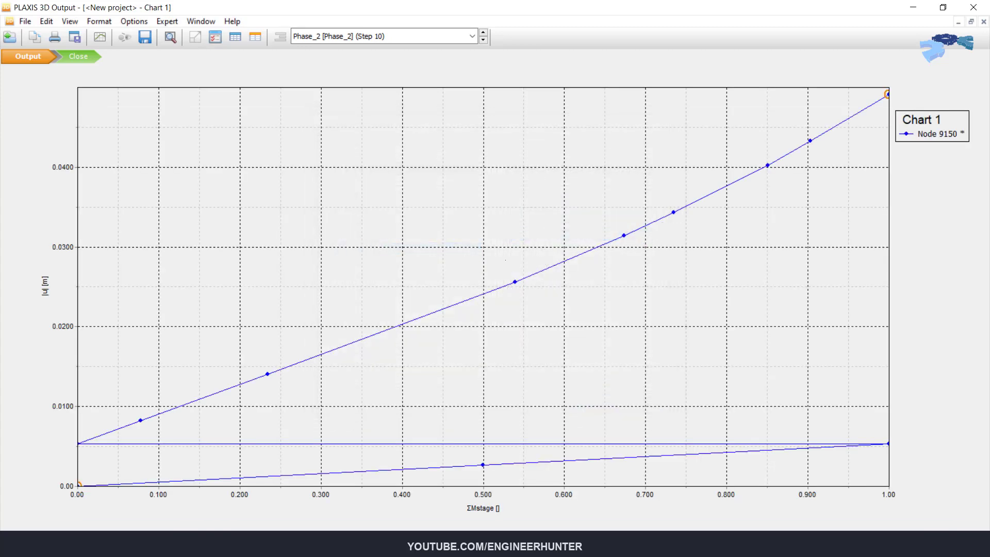
- Restrict the Node 9150 curve to Phase_2 by excluding the initial phase and Phase_1 in the chart settings
right_click(454, 185)
click(477, 253)
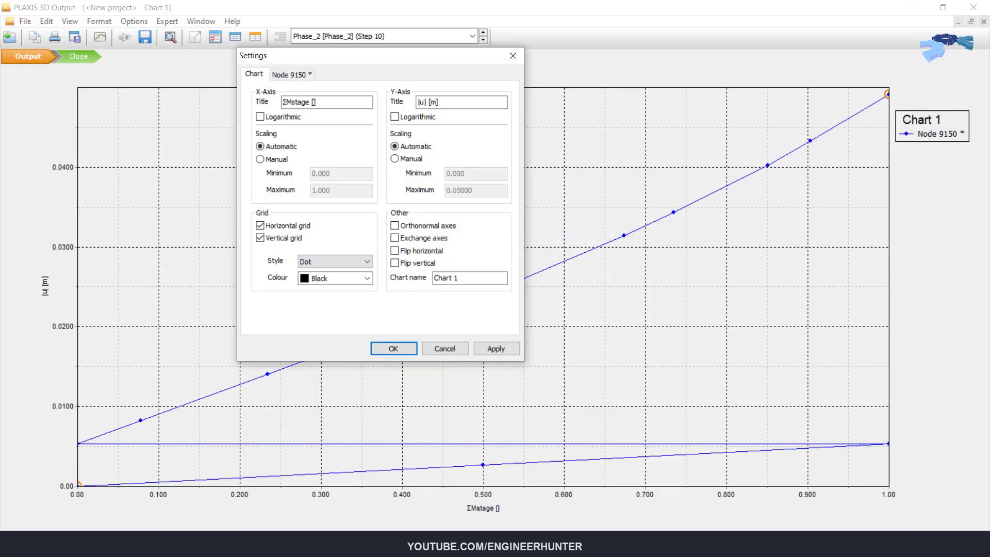
click(292, 74)
click(485, 126)
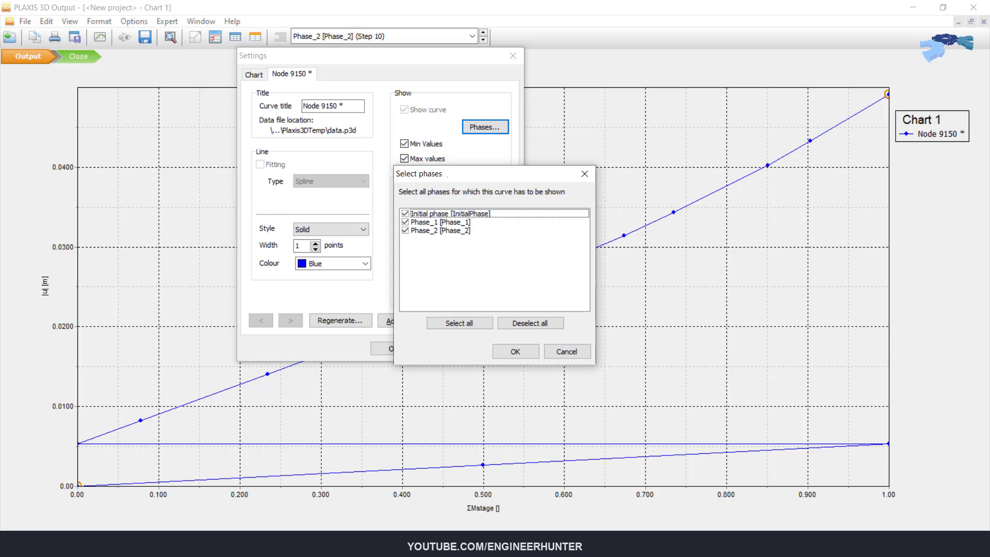
click(405, 213)
click(405, 222)
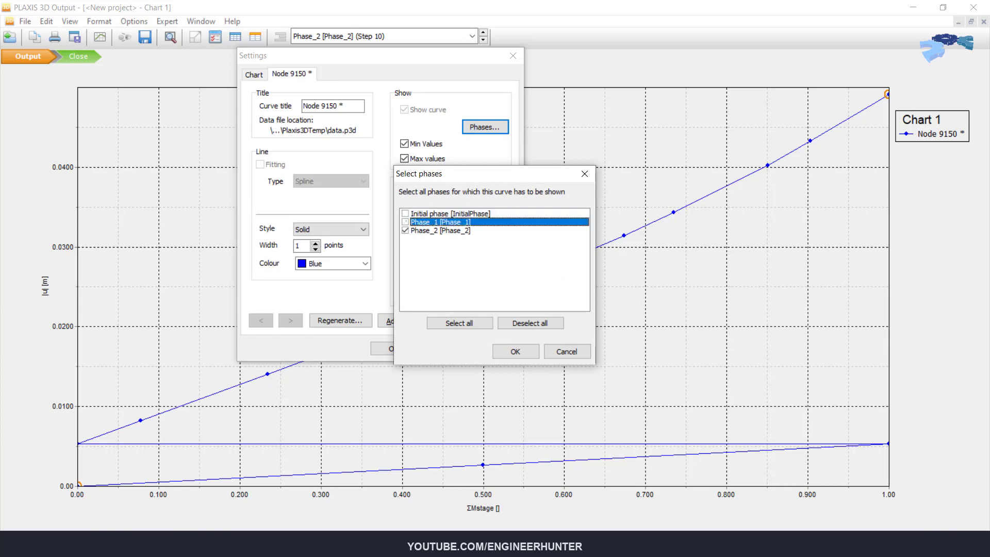
click(515, 351)
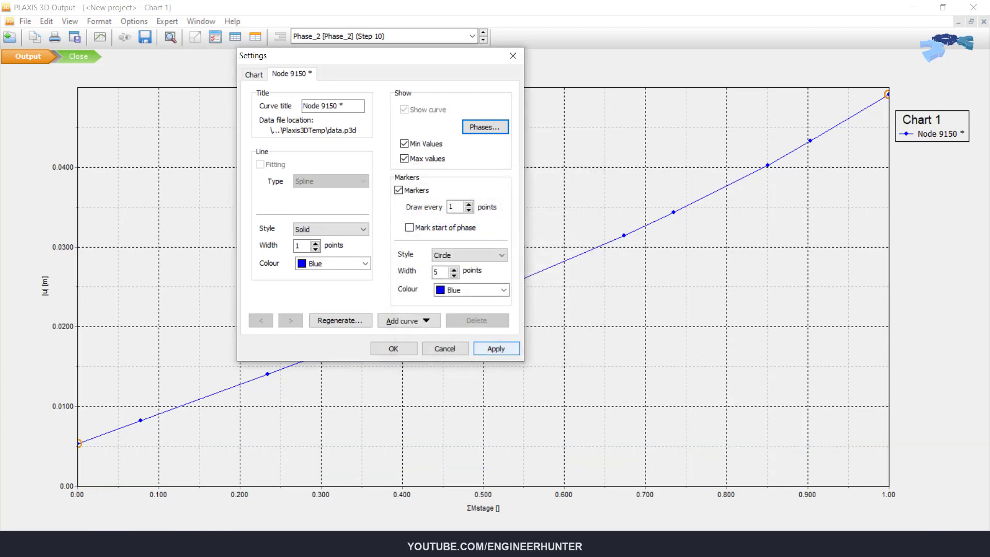
- Apply the Node 9150 curve settings and close the output program to return to the staged construction model in PLAXIS 3D
click(496, 349)
click(394, 349)
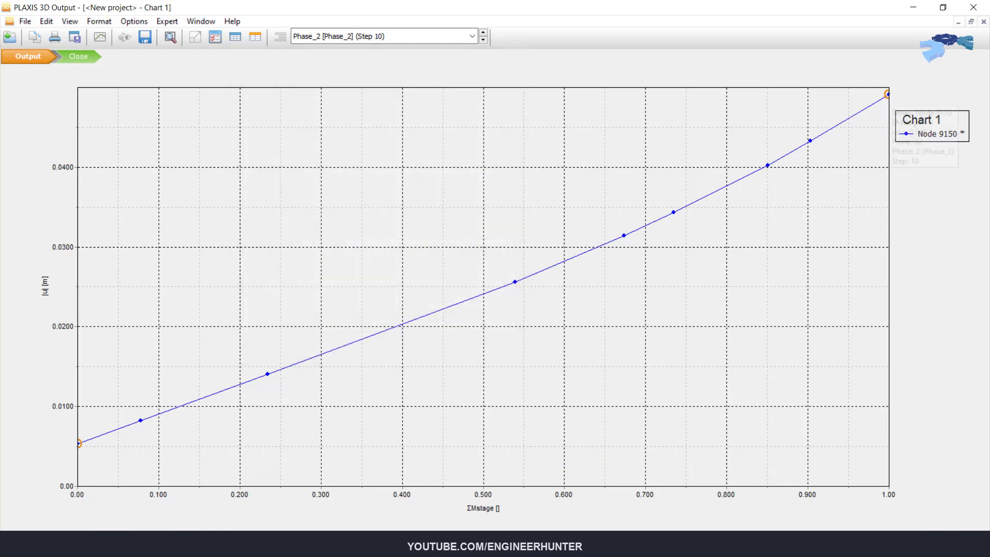
mouse_move(887, 94)
click(79, 55)
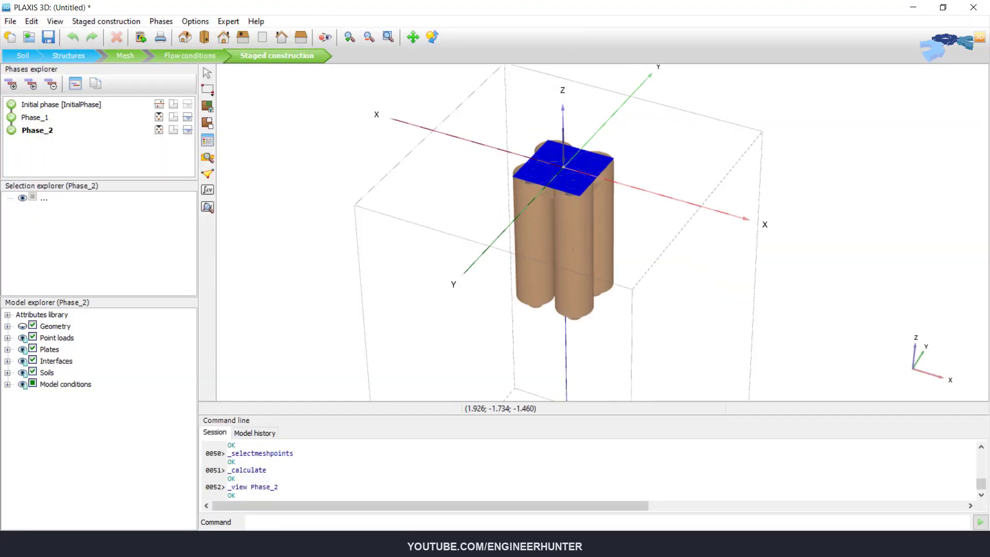
scroll(573, 237, down, 3)
scroll(616, 200, up, 1)
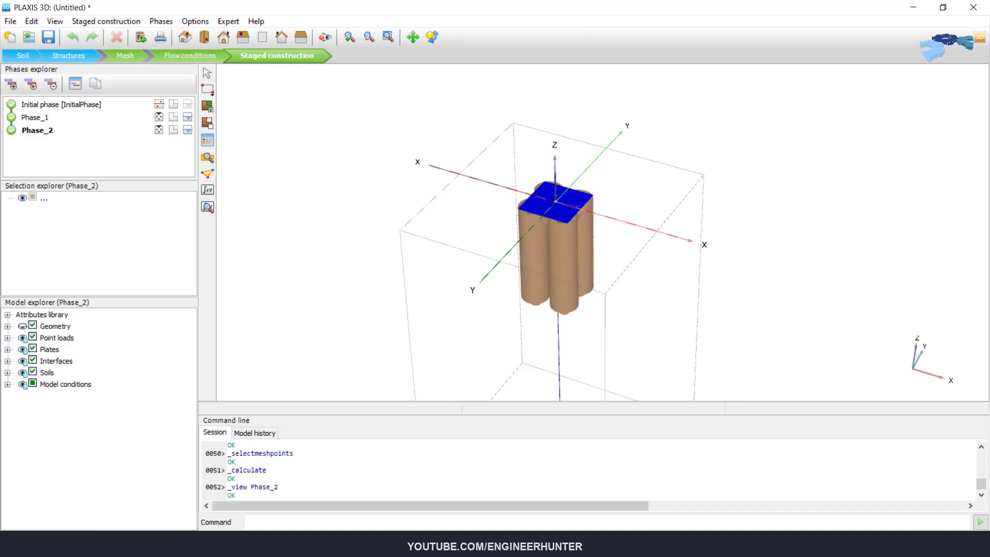
mouse_move(594, 237)
middle_down()
mouse_move(625, 211)
mouse_move(588, 221)
middle_up()
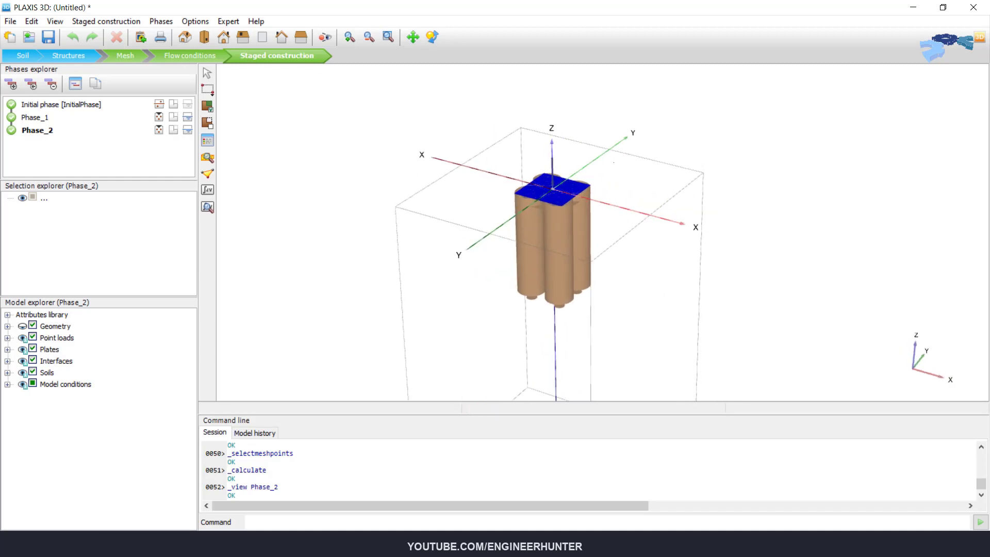
scroll(552, 217, up, 1)
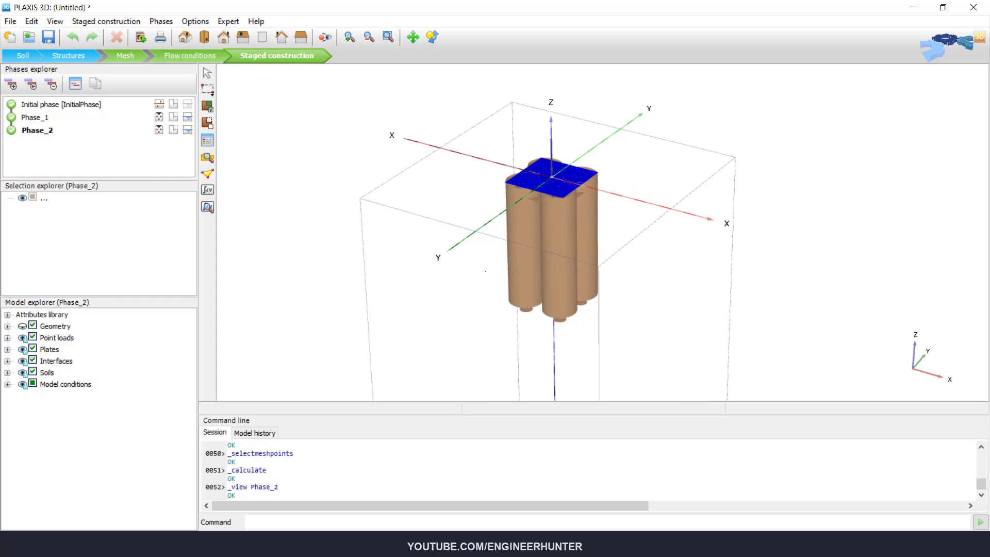
right_drag(607, 197, 633, 251)
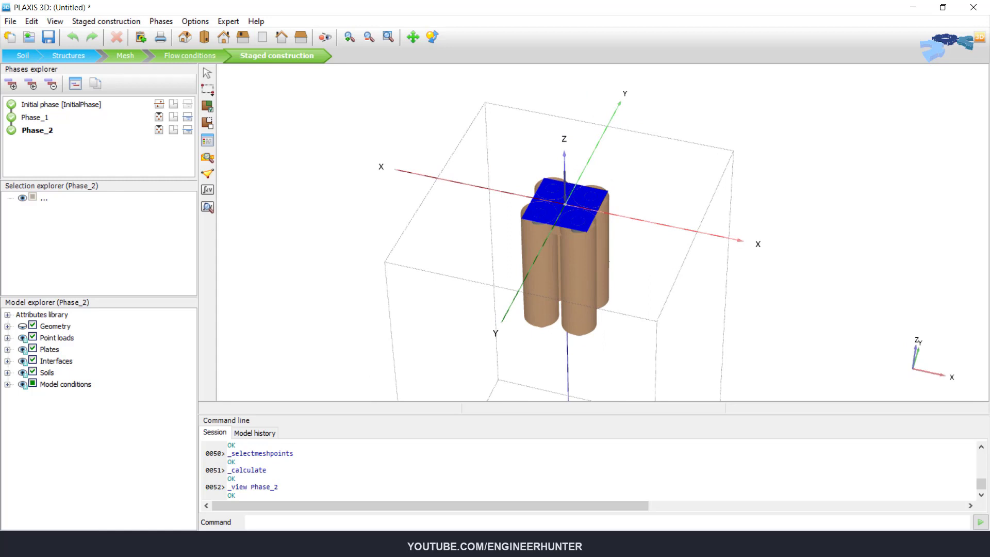
scroll(575, 295, up, 2)
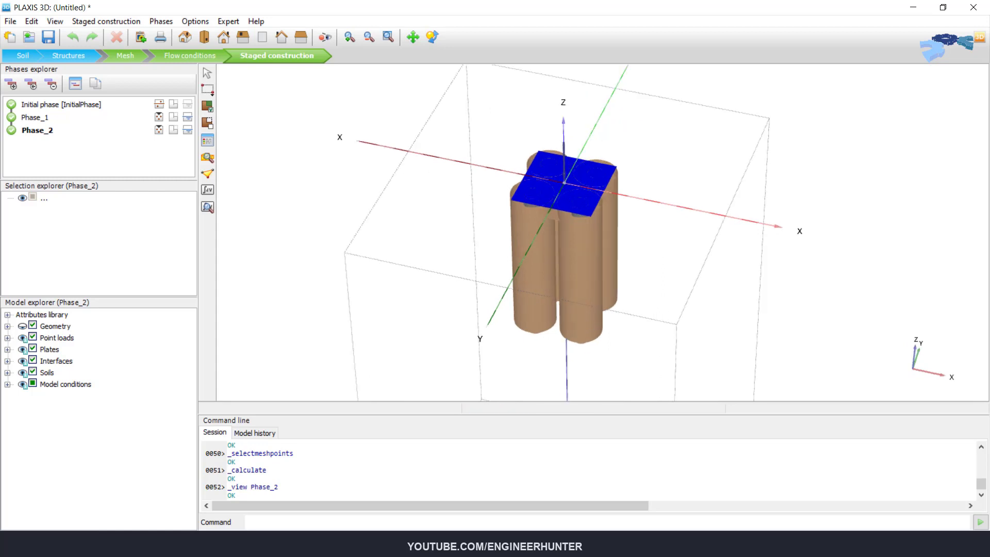